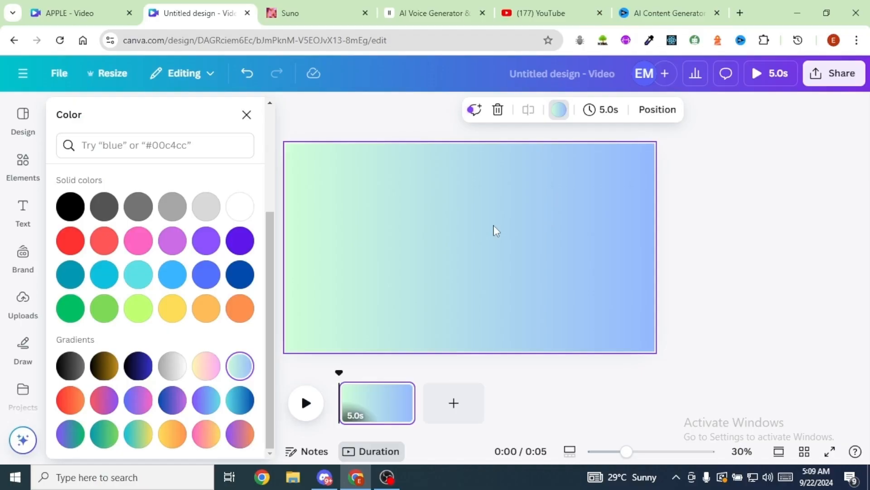
# - Duplicate the gradient page and search the elements for "cartoon background"
pyautogui.hotkey('ctrl', 'd')
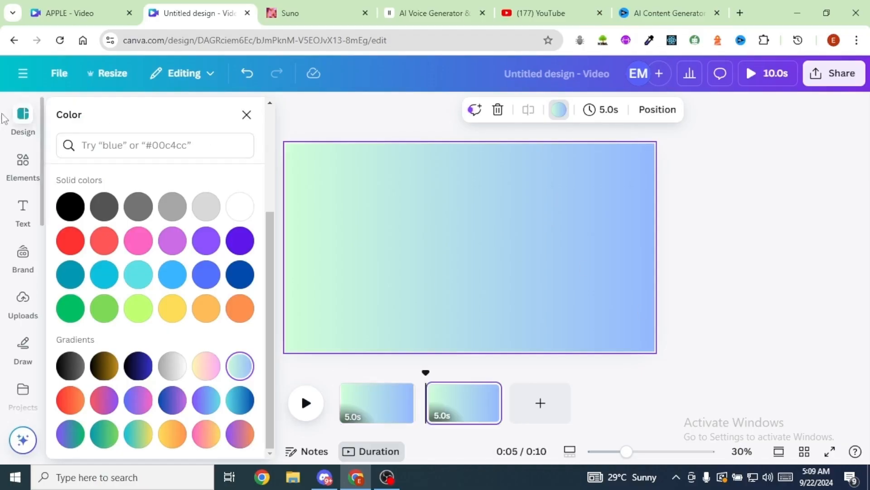
pyautogui.click(22, 170)
pyautogui.click(120, 116)
pyautogui.write('cart')
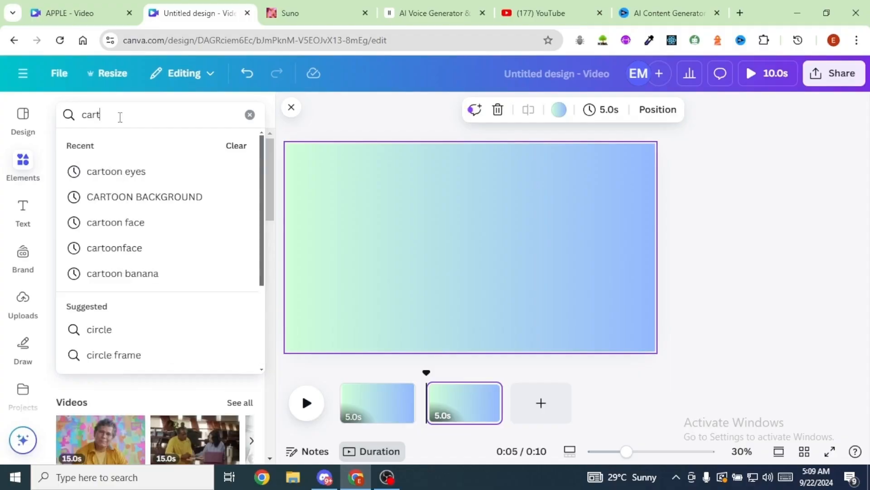
pyautogui.click(149, 194)
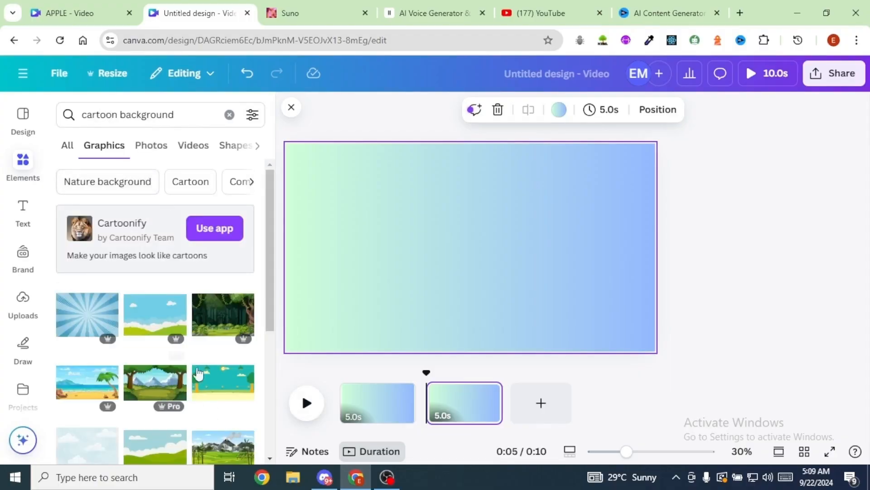
# - Add the cartoon graphic of green hills and clouds to the duplicated page and set it as that page's background
pyautogui.scroll(-1, 173, 274)
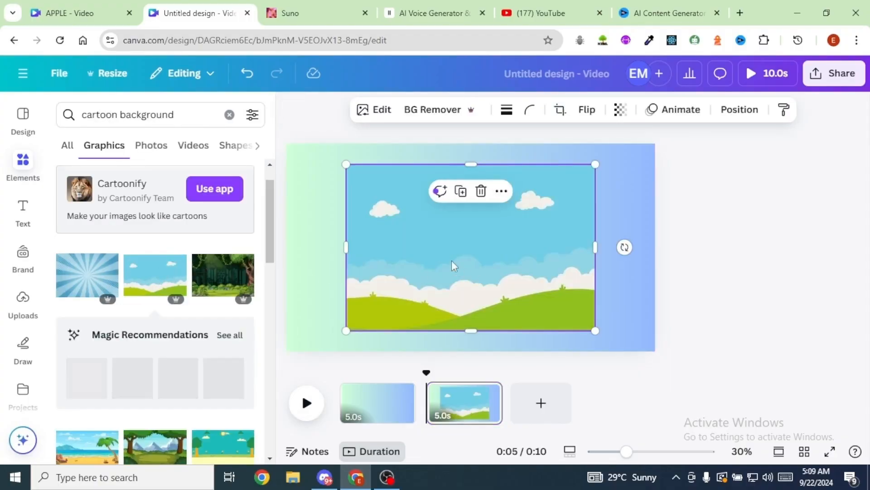
pyautogui.rightClick(439, 239)
pyautogui.click(507, 389)
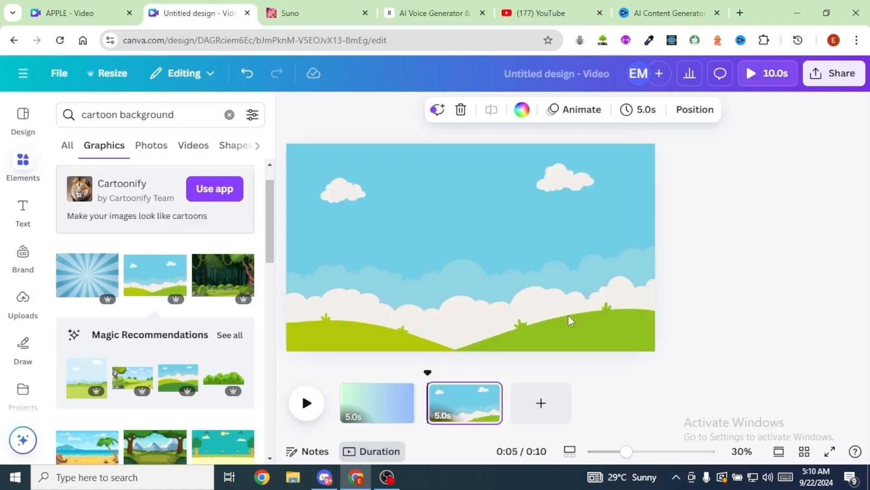
pyautogui.click(385, 408)
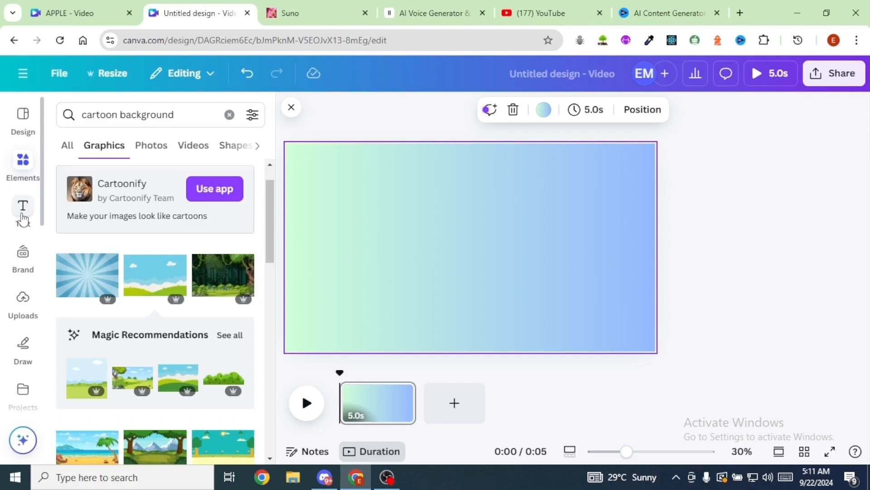
# - Add a heading reading "Alphabet" and move it to the upper middle of the page
pyautogui.click(23, 216)
pyautogui.press('t')
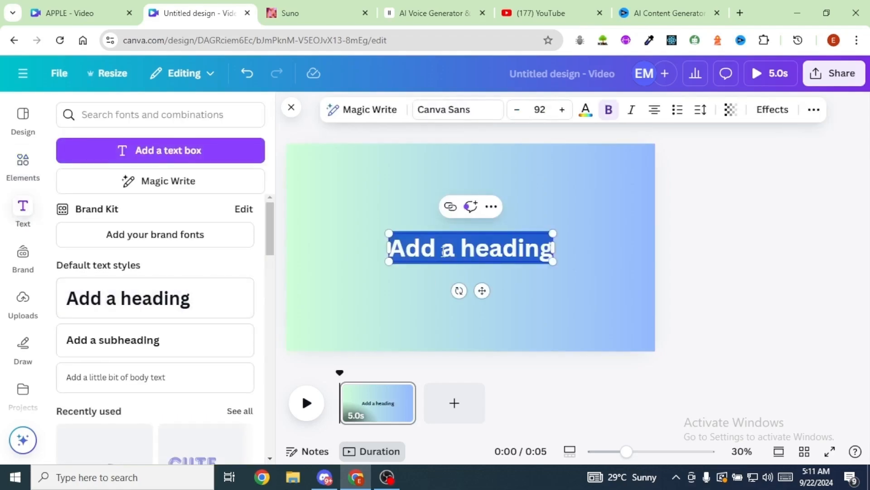
pyautogui.write('A')
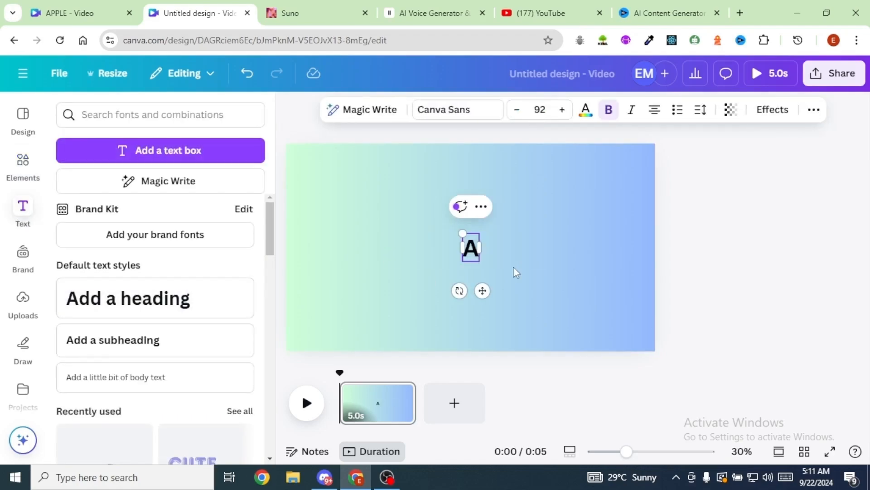
pyautogui.write('lphabet')
pyautogui.moveTo(493, 253); pyautogui.dragTo(472, 184)
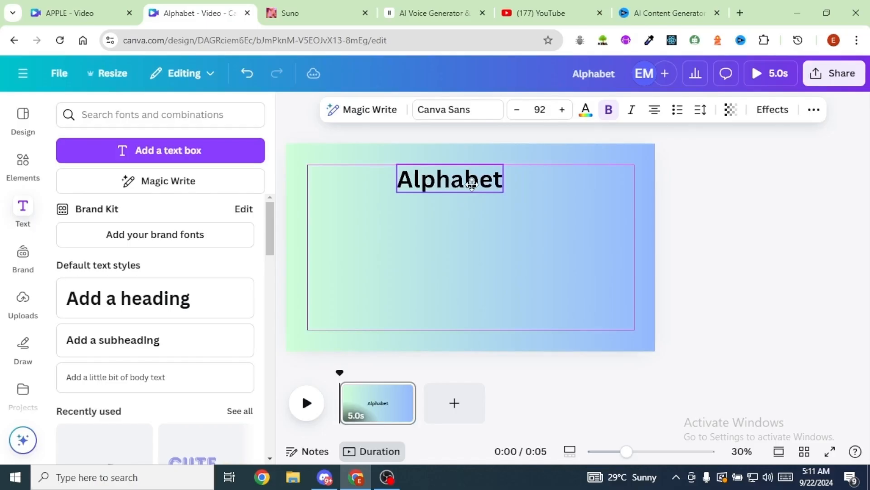
# - Apply the Shadow text effect to the Alphabet heading and adjust the shadow color
pyautogui.click(773, 110)
pyautogui.click(164, 196)
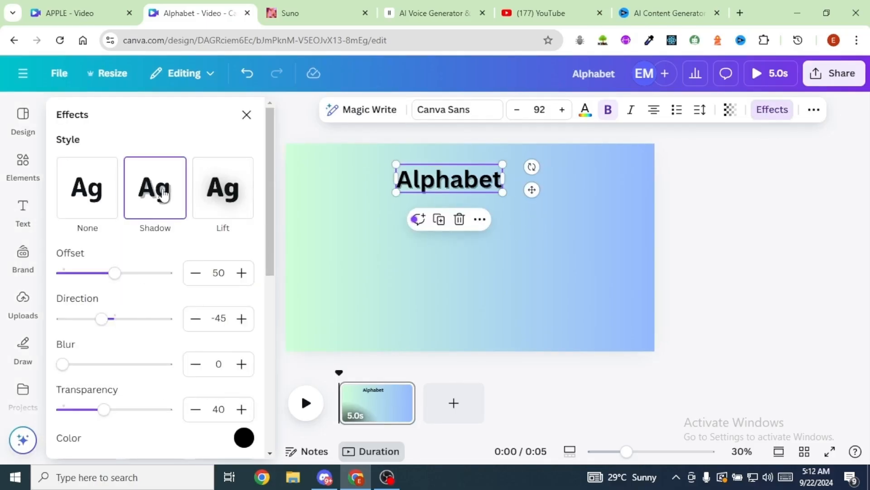
pyautogui.scroll(-4, 164, 196)
pyautogui.click(244, 244)
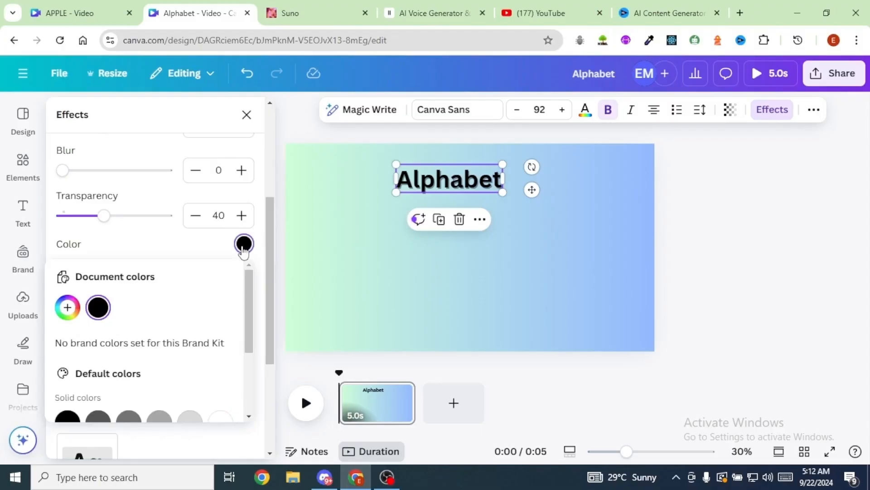
pyautogui.click(558, 203)
# - Change the Alphabet heading's font to Recoleta and make it bold
pyautogui.click(441, 182)
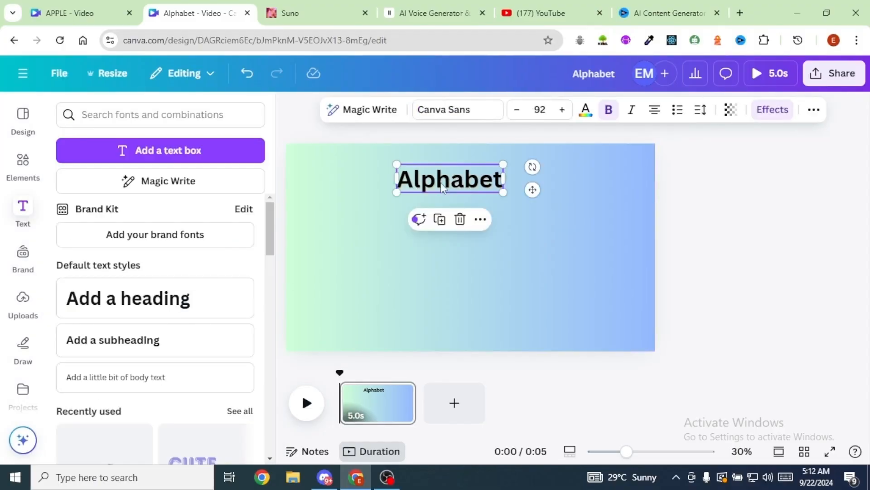
pyautogui.click(458, 110)
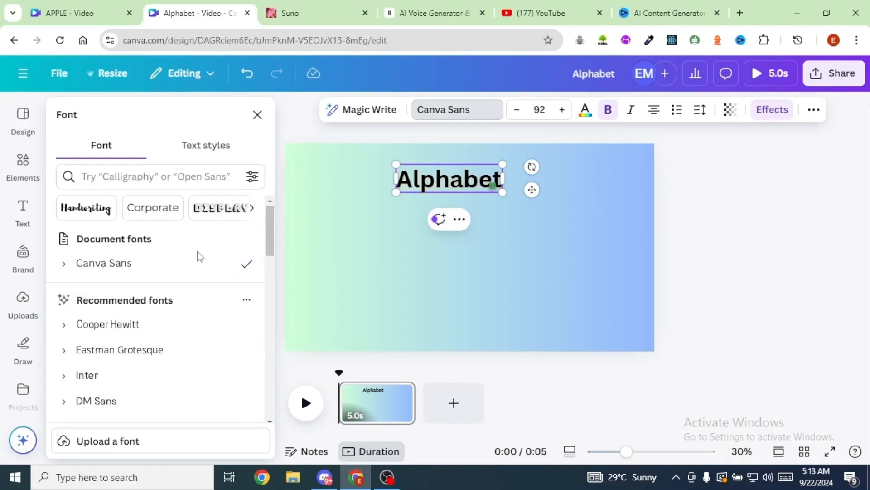
pyautogui.scroll(-1, 199, 257)
pyautogui.scroll(-5, 200, 257)
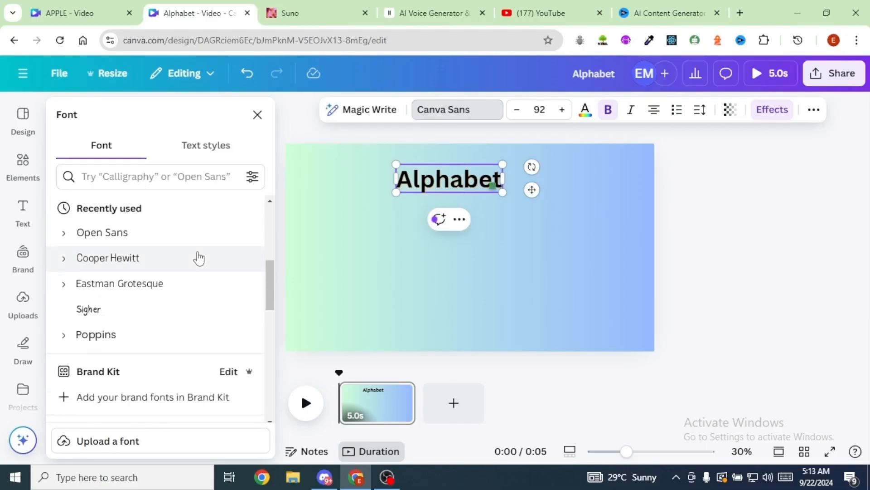
pyautogui.scroll(-3, 199, 259)
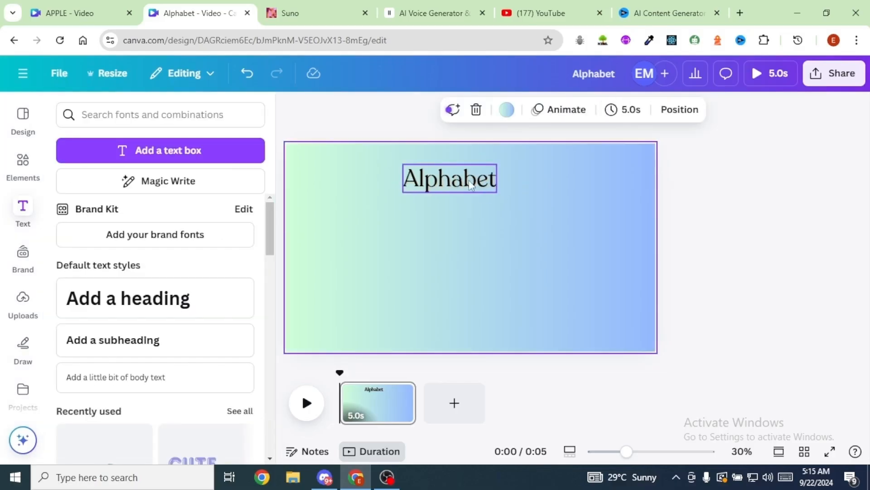
pyautogui.click(471, 184)
pyautogui.click(609, 110)
pyautogui.click(590, 192)
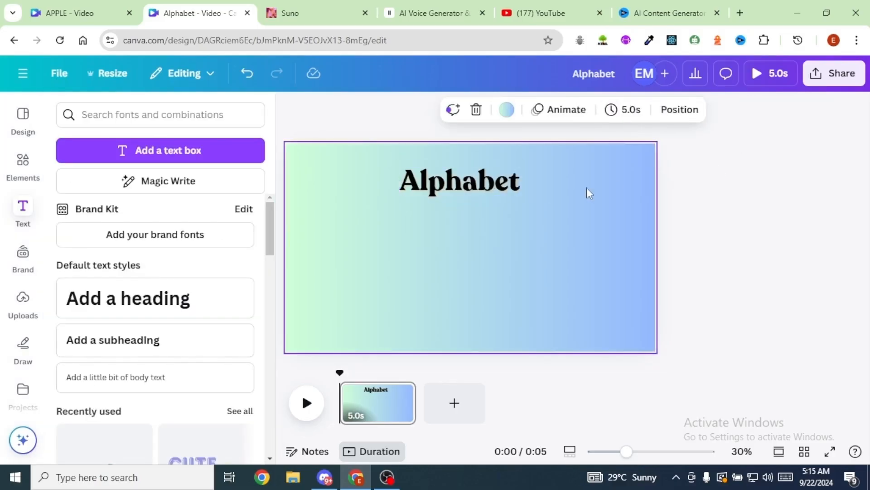
# - Resize the Alphabet heading to font size 109 and place it slightly higher on the page
pyautogui.click(472, 179)
pyautogui.moveTo(516, 192); pyautogui.dragTo(514, 191)
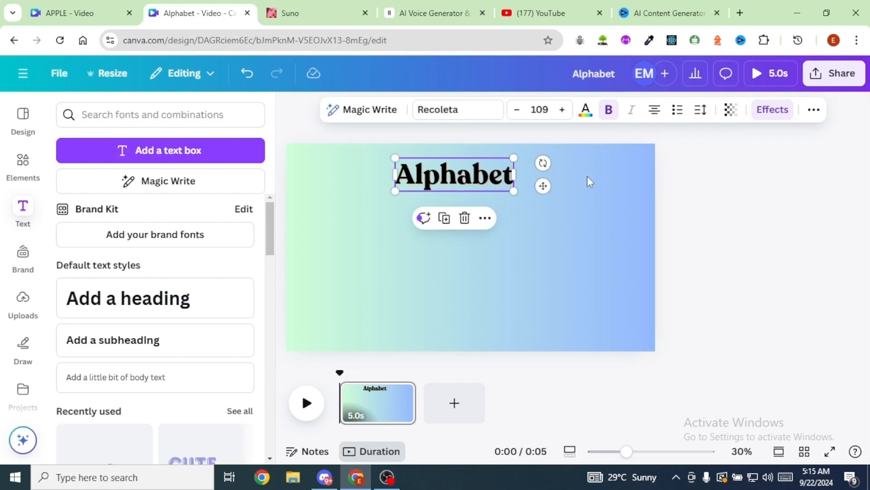
pyautogui.click(587, 177)
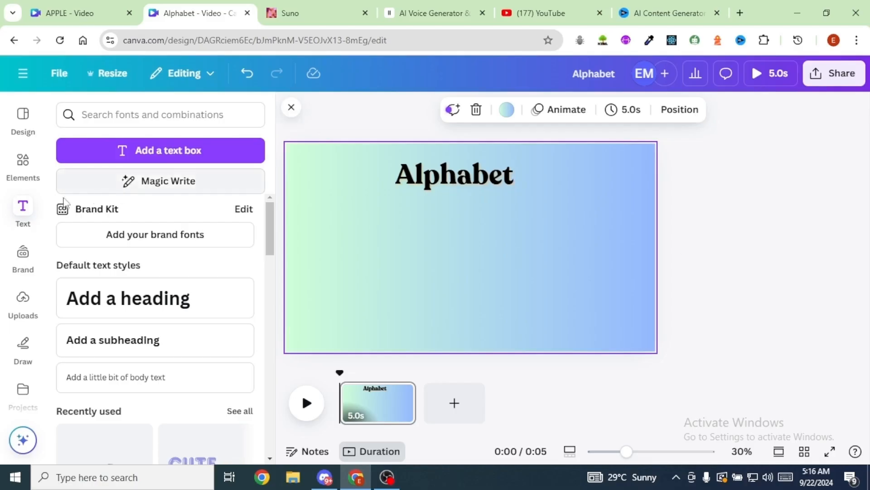
# - Search the elements for "letter A" and look through the graphics for a suitable letter design
pyautogui.click(24, 164)
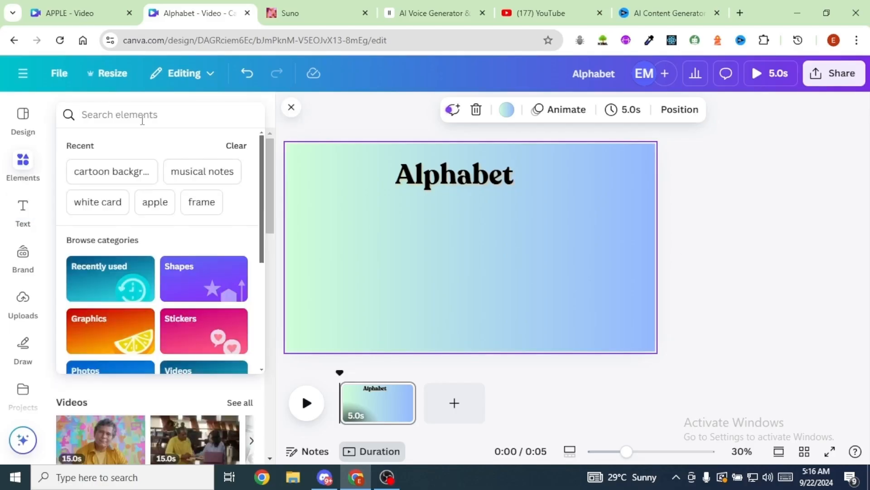
pyautogui.write('letter A')
pyautogui.press('Return')
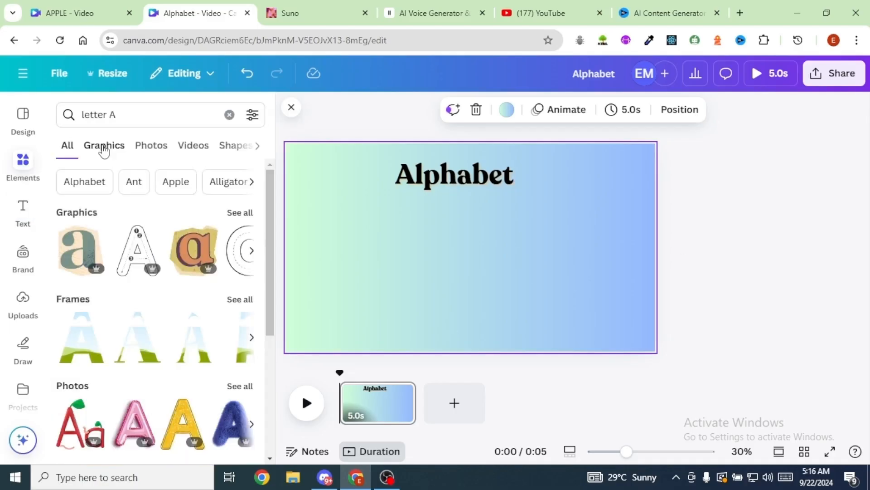
pyautogui.click(104, 145)
pyautogui.scroll(-3, 164, 208)
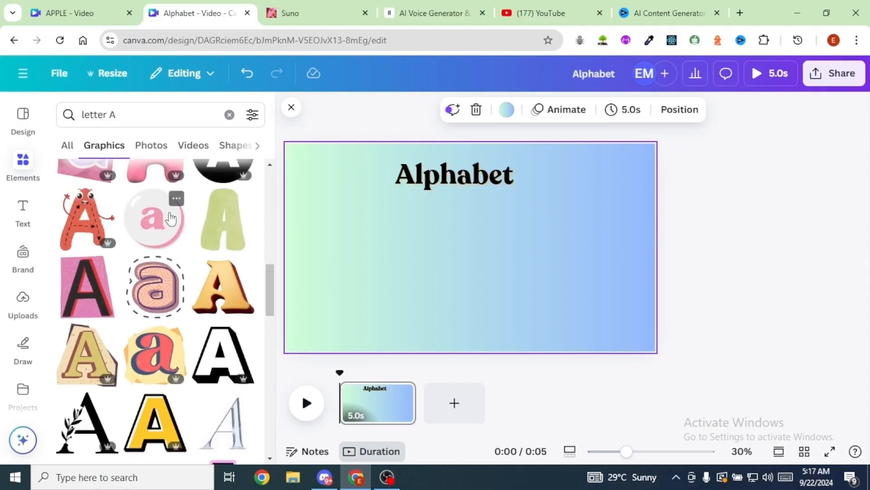
pyautogui.scroll(-5, 181, 245)
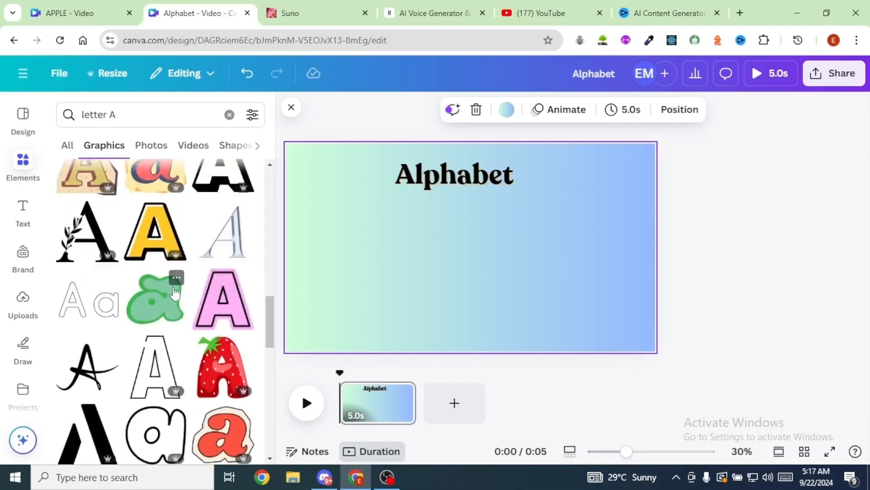
# - Add the red 3D capital A from the recently used elements, scale it down and place it in the page's lower-left corner
pyautogui.scroll(-2, 178, 294)
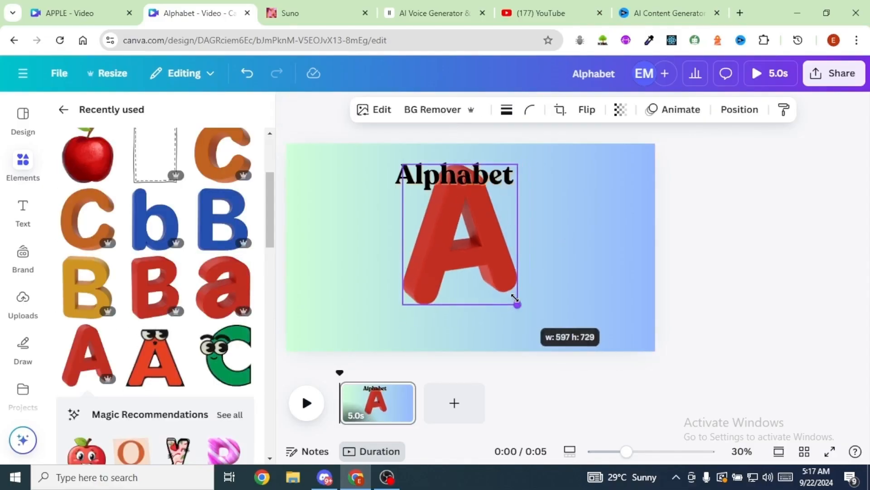
pyautogui.moveTo(514, 301); pyautogui.dragTo(501, 285)
pyautogui.moveTo(442, 241); pyautogui.dragTo(354, 295)
pyautogui.click(463, 279)
pyautogui.click(397, 324)
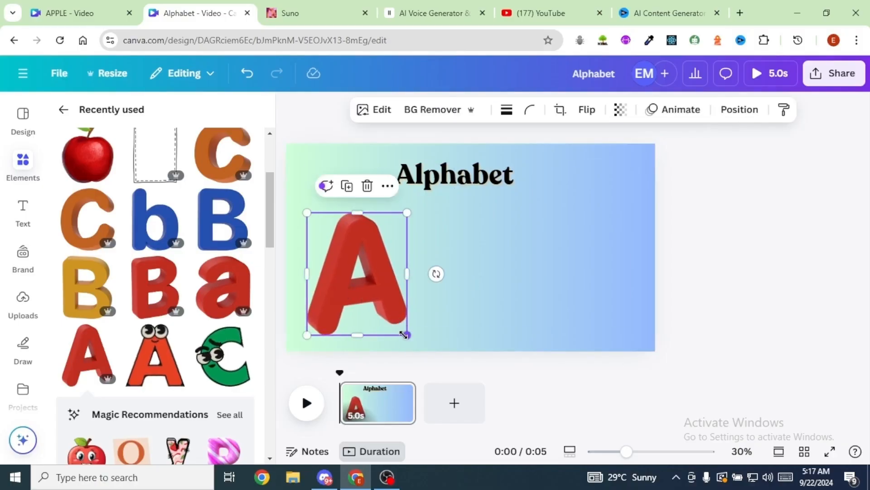
pyautogui.moveTo(405, 334); pyautogui.dragTo(398, 327)
pyautogui.moveTo(376, 295); pyautogui.dragTo(367, 311)
# - Add a small red 3D "a" beside the capital A, and a scaled-down blue 3D "B" and "b" below the heading
pyautogui.moveTo(223, 287); pyautogui.dragTo(415, 288)
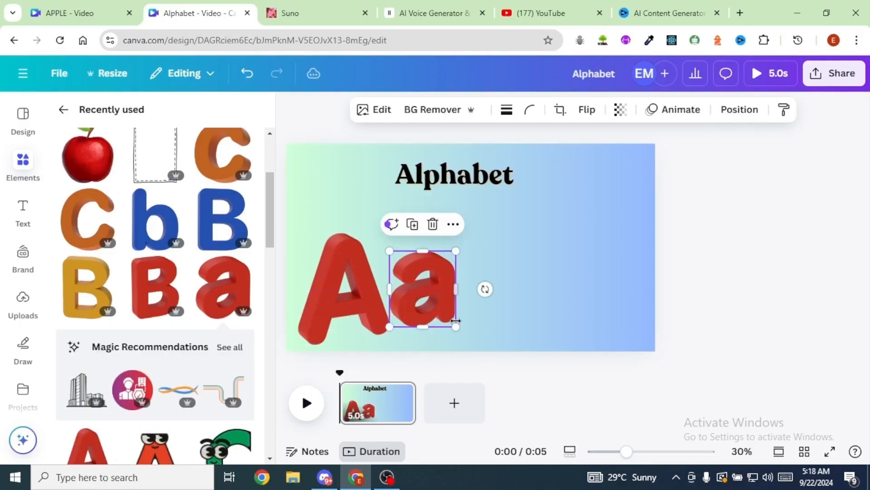
pyautogui.moveTo(430, 293); pyautogui.dragTo(423, 315)
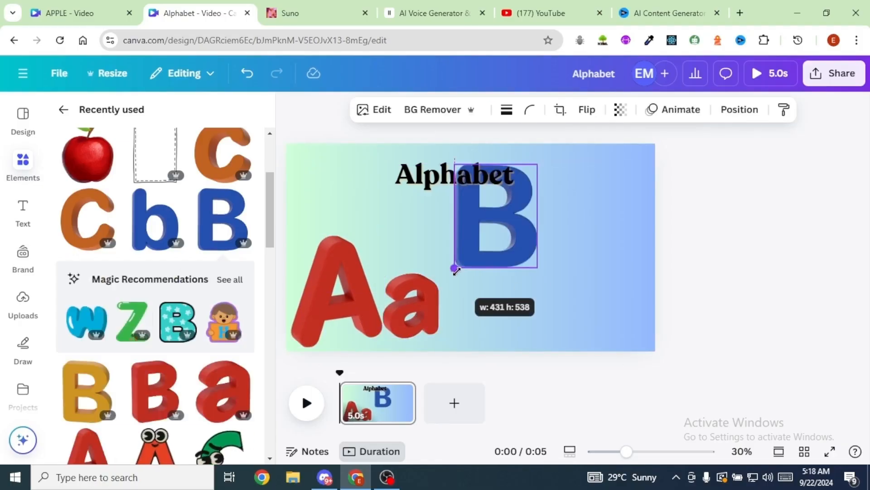
pyautogui.moveTo(454, 269); pyautogui.dragTo(477, 247)
pyautogui.moveTo(503, 218); pyautogui.dragTo(471, 247)
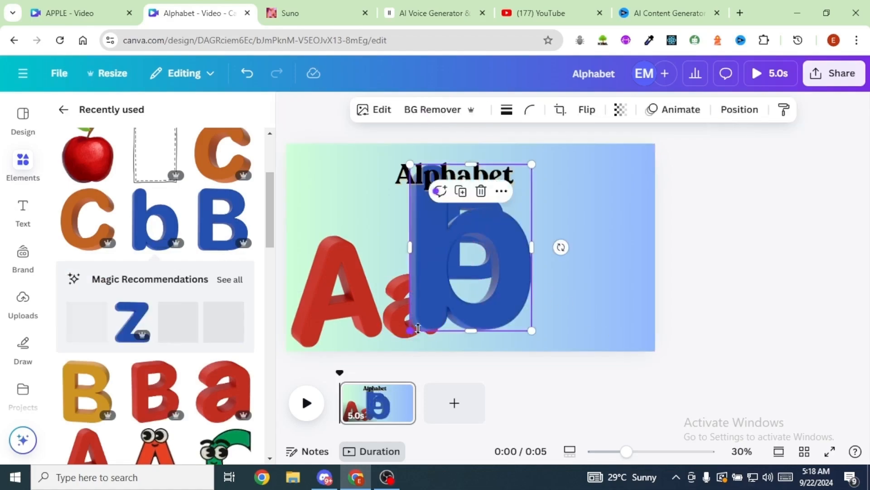
pyautogui.moveTo(418, 328); pyautogui.dragTo(546, 254)
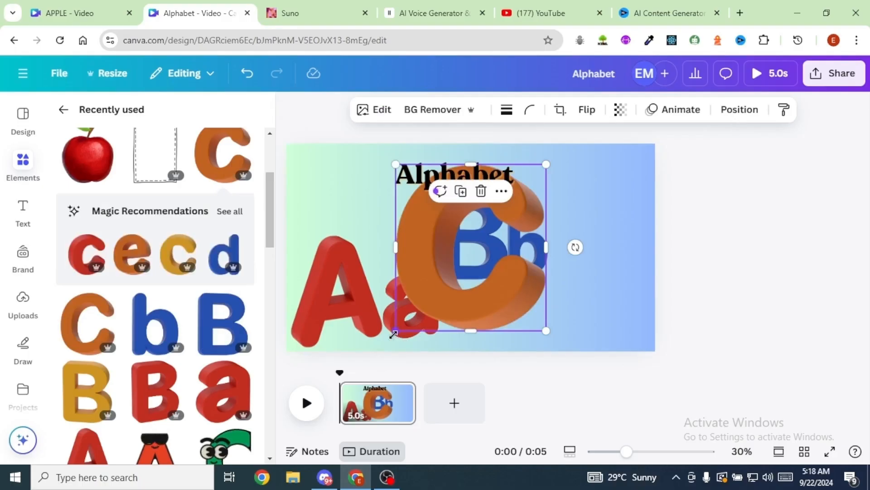
# - Add an orange 3D capital C with a smaller lowercase c in the page's lower-right corner
pyautogui.moveTo(435, 295); pyautogui.dragTo(472, 256)
pyautogui.moveTo(536, 214); pyautogui.dragTo(610, 312)
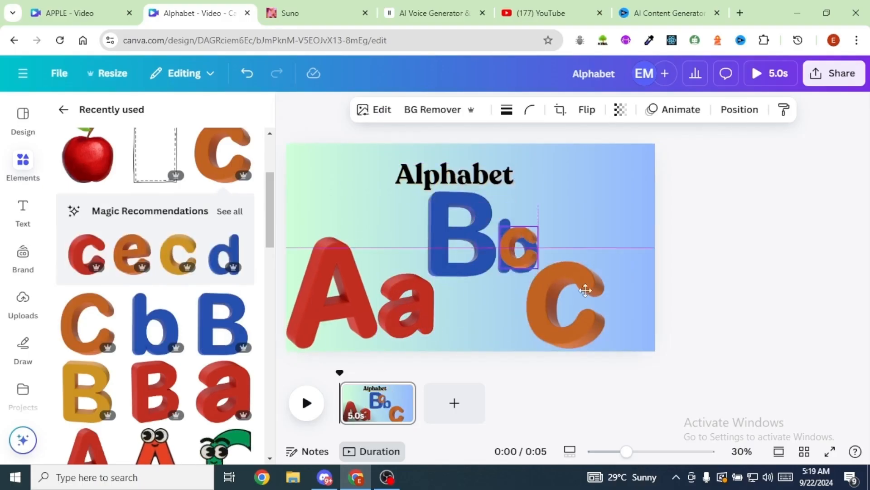
pyautogui.moveTo(583, 287); pyautogui.dragTo(624, 325)
# - Move the Alphabet heading up above the letters and give it the Curve shape effect with a curve of 15
pyautogui.click(483, 162)
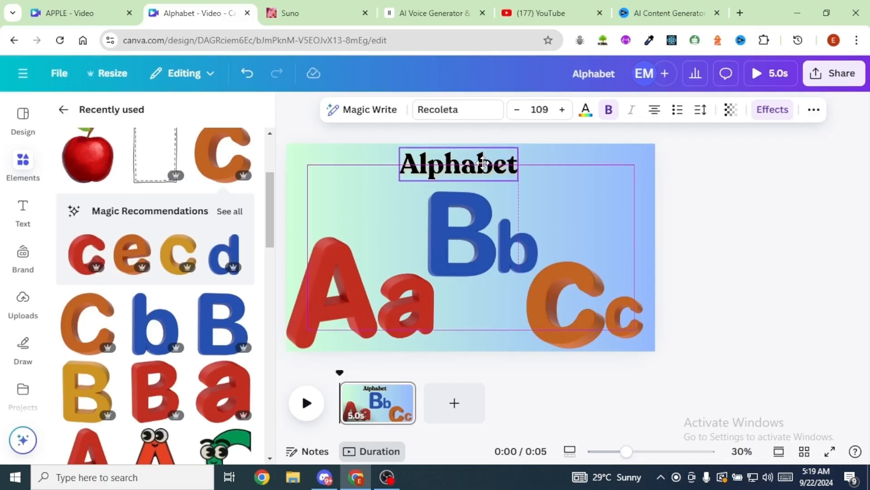
pyautogui.moveTo(482, 161); pyautogui.dragTo(483, 161)
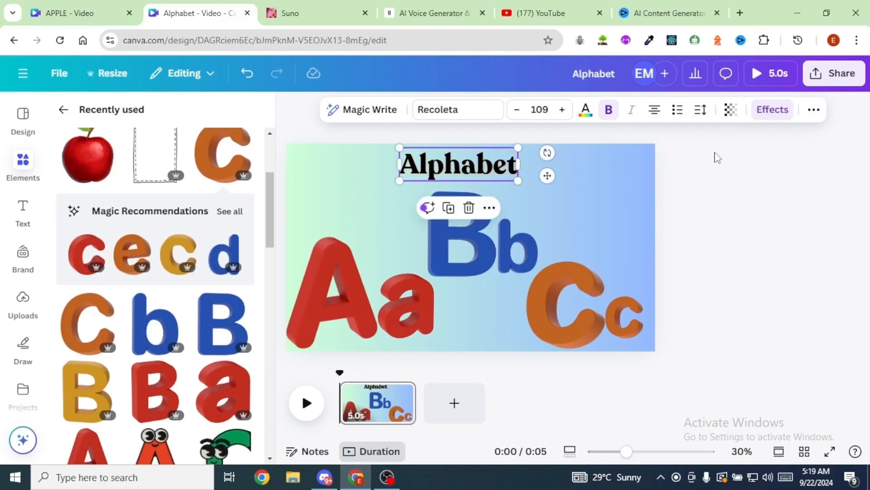
pyautogui.click(777, 117)
pyautogui.scroll(-5, 154, 295)
pyautogui.click(155, 345)
pyautogui.moveTo(163, 430); pyautogui.dragTo(124, 436)
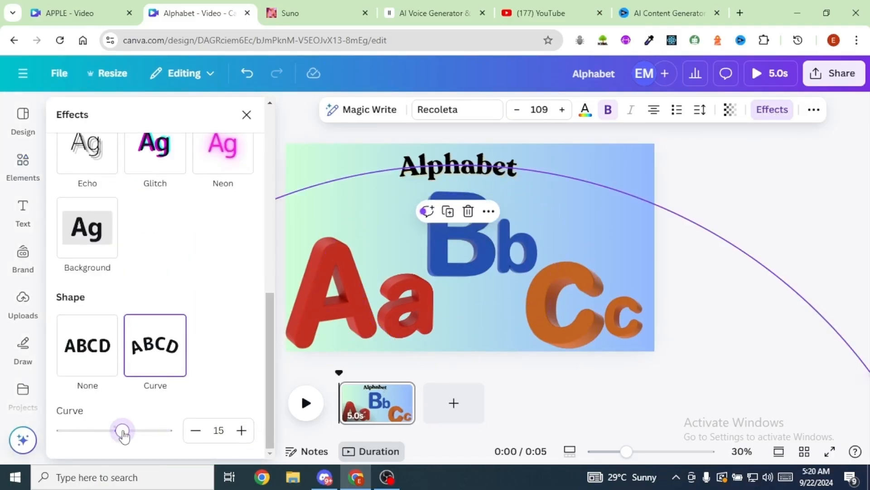
pyautogui.click(581, 205)
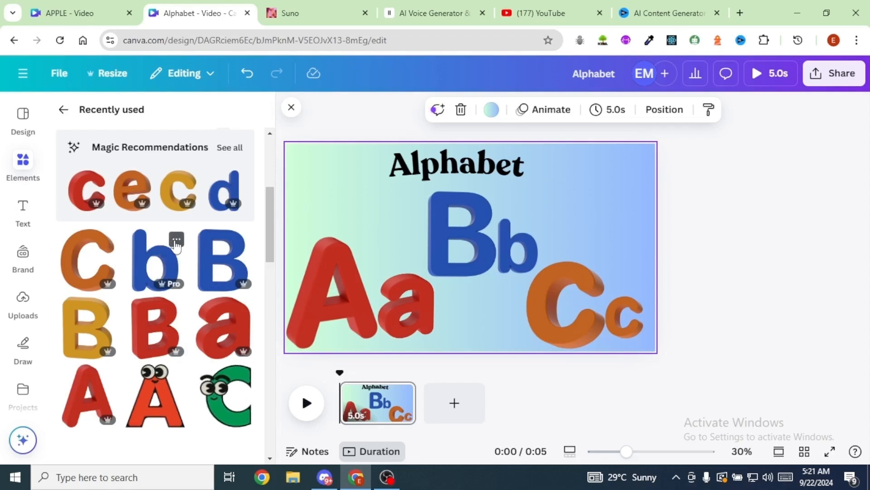
# - Show more elements like the blue lowercase b and look through the matching 3D letters
pyautogui.click(176, 240)
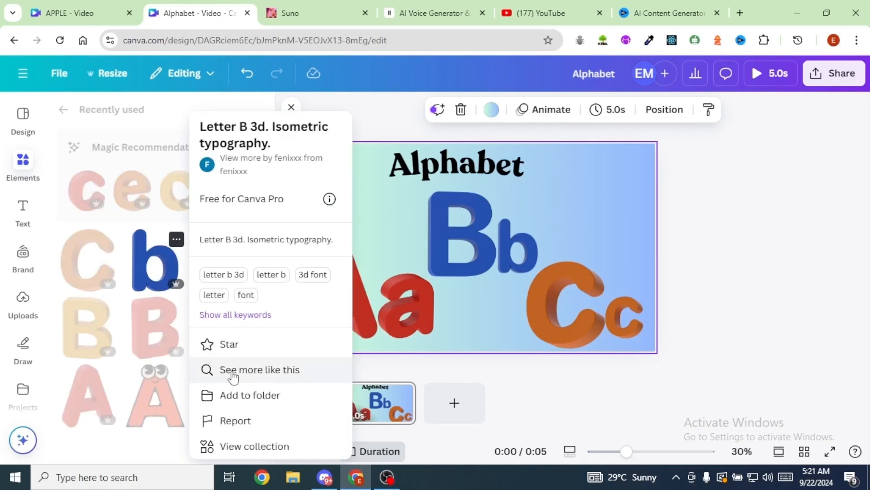
pyautogui.click(262, 371)
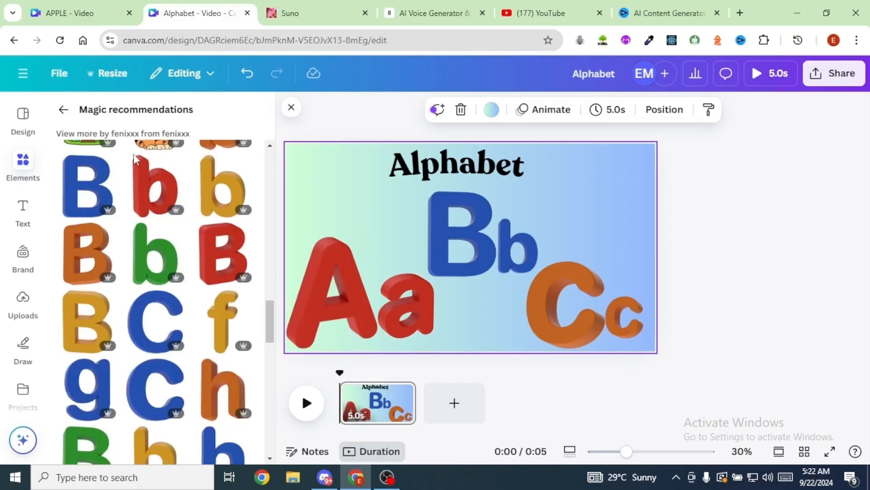
pyautogui.scroll(-1, 169, 252)
pyautogui.scroll(-2, 168, 252)
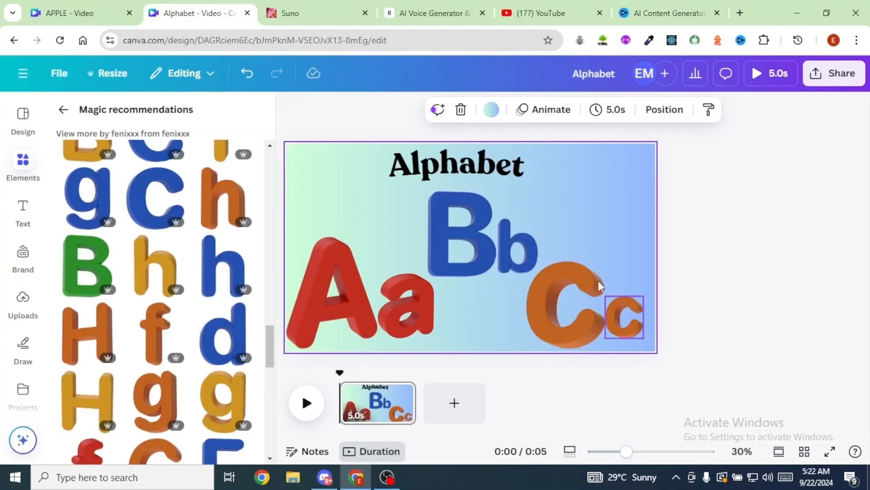
# - Apply the Pulse motion effect to the red capital A on the title page and lower its intensity to near the minimum
pyautogui.click(340, 294)
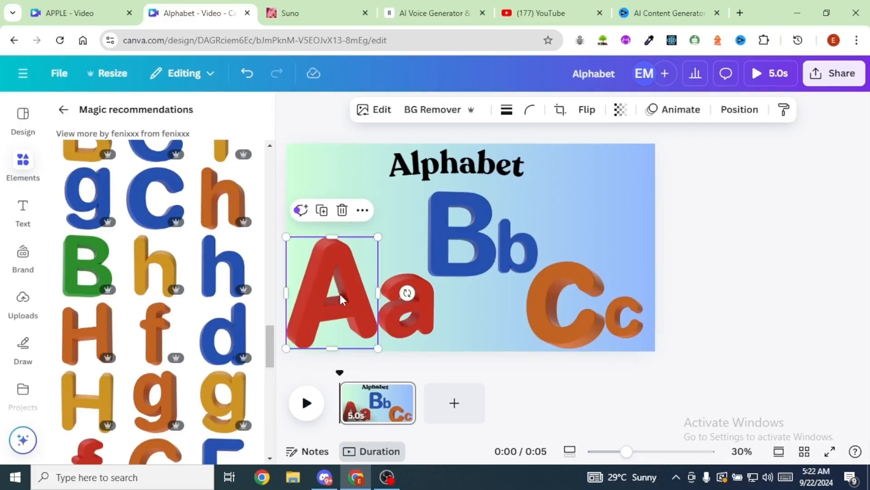
pyautogui.click(680, 115)
pyautogui.scroll(-10, 224, 318)
pyautogui.click(225, 317)
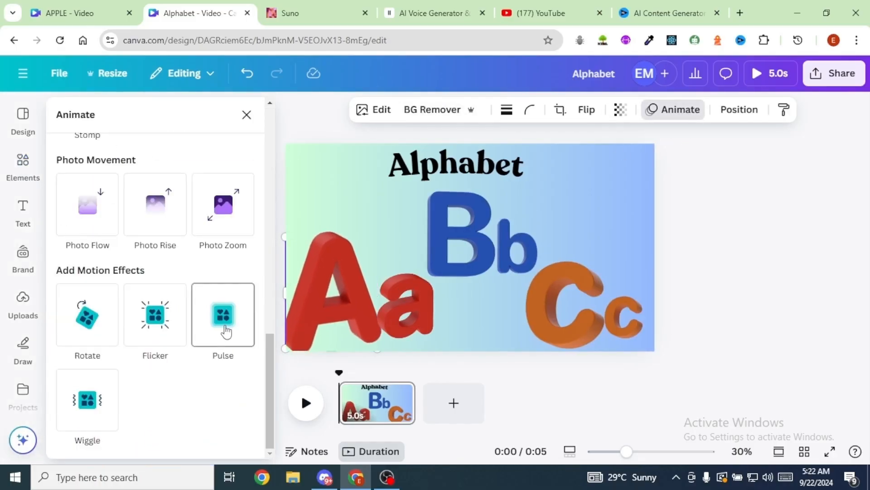
pyautogui.click(224, 317)
pyautogui.moveTo(155, 288); pyautogui.dragTo(79, 286)
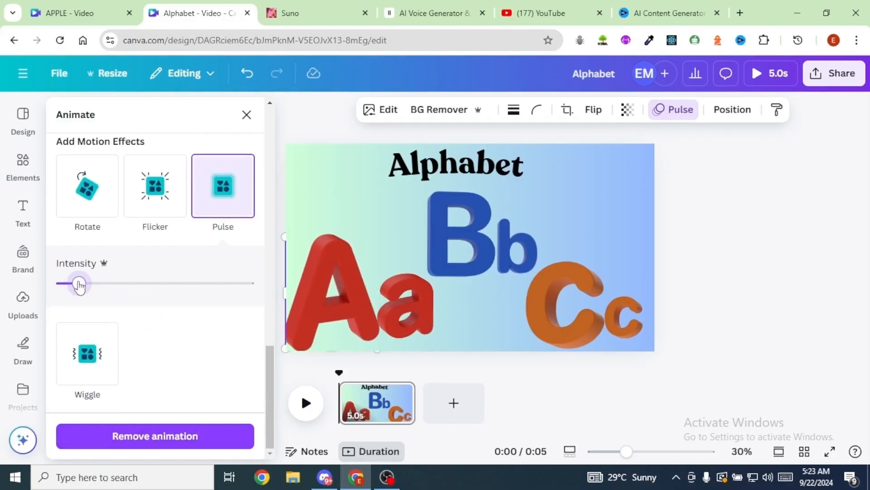
# - Give the red lowercase a on the title page the Pulse motion effect with a reduced intensity
pyautogui.click(419, 318)
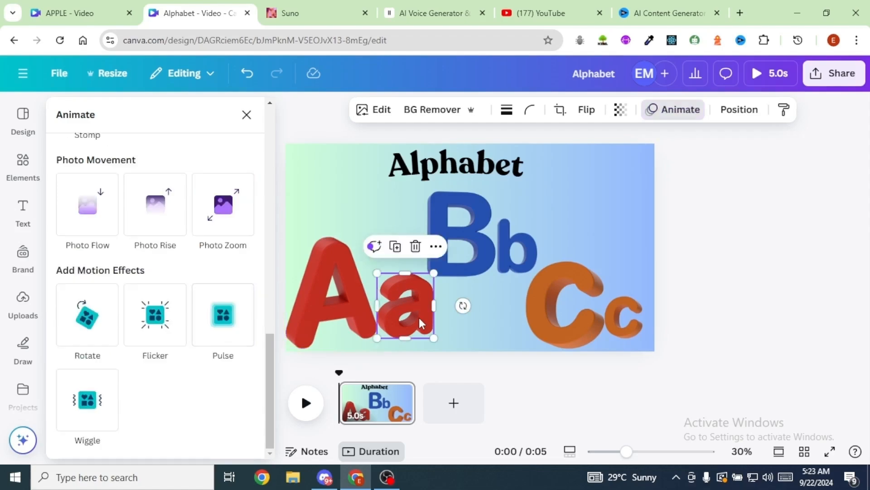
pyautogui.click(225, 325)
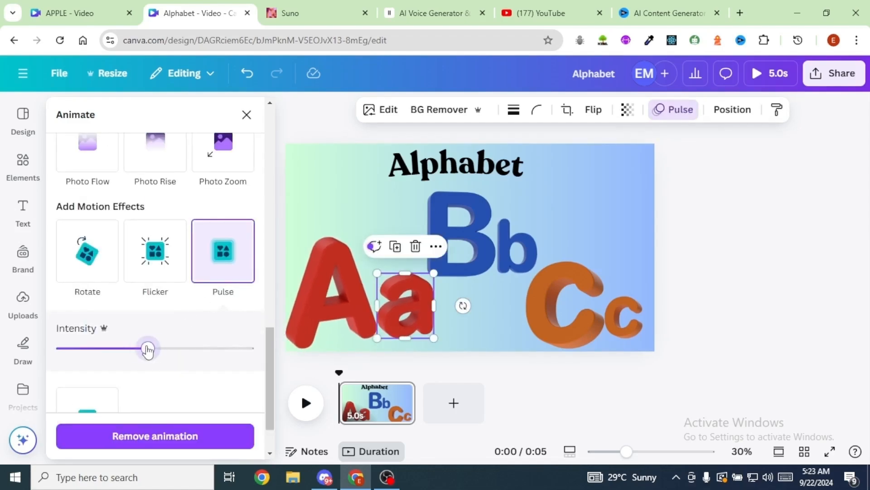
pyautogui.moveTo(131, 350); pyautogui.dragTo(89, 352)
# - Apply the Wiggle motion effect to the blue capital B and reduce its intensity
pyautogui.click(461, 238)
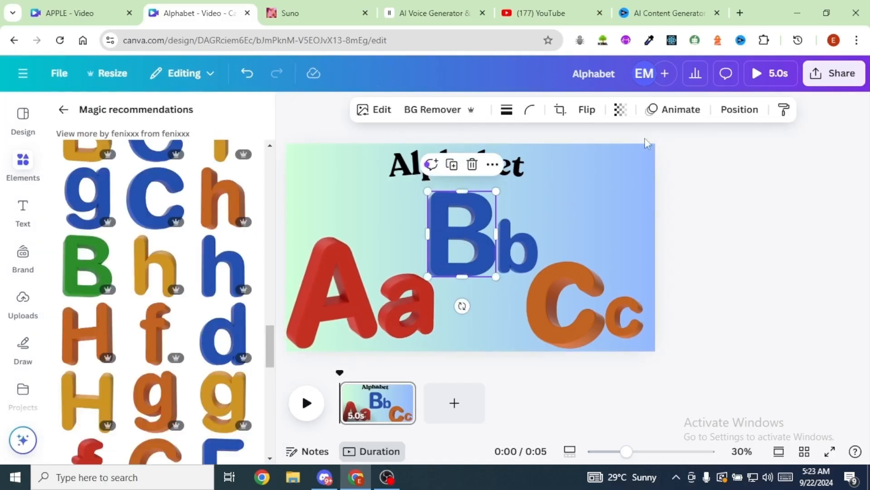
pyautogui.click(681, 111)
pyautogui.scroll(-10, 182, 410)
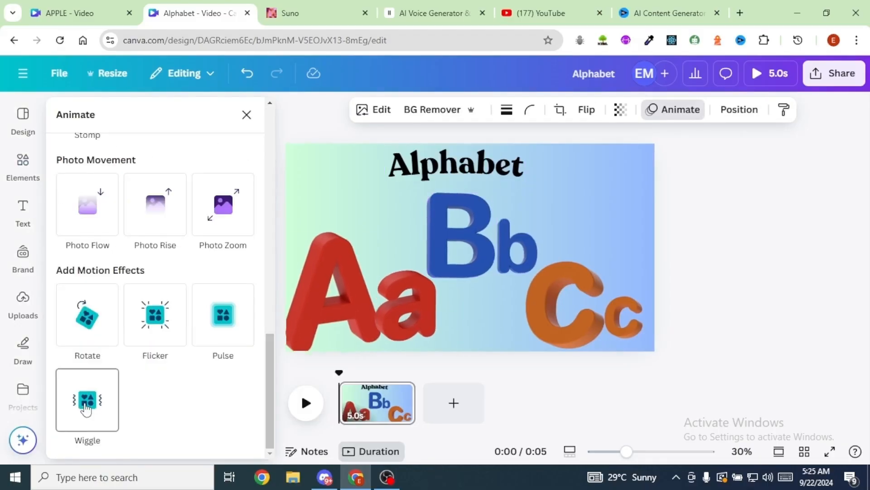
pyautogui.click(87, 399)
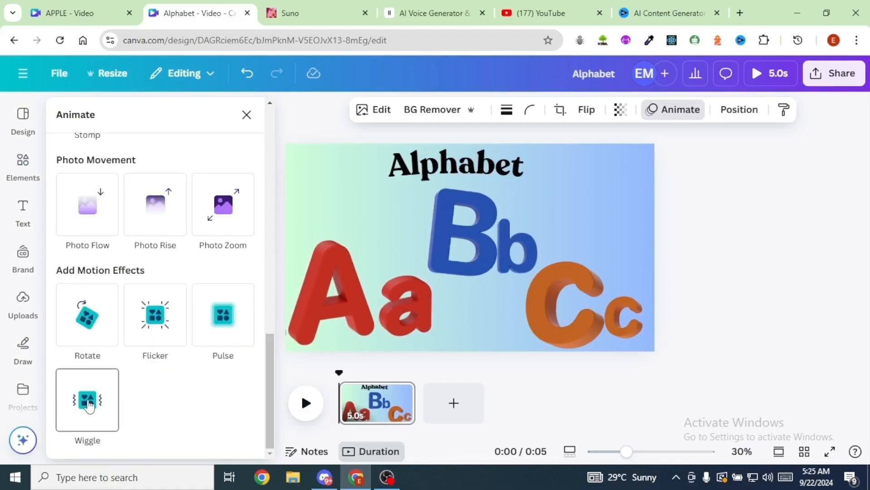
pyautogui.scroll(-3, 142, 379)
pyautogui.moveTo(143, 372); pyautogui.dragTo(109, 369)
# - Give the blue lowercase b the Wiggle motion effect with a reduced intensity
pyautogui.click(517, 247)
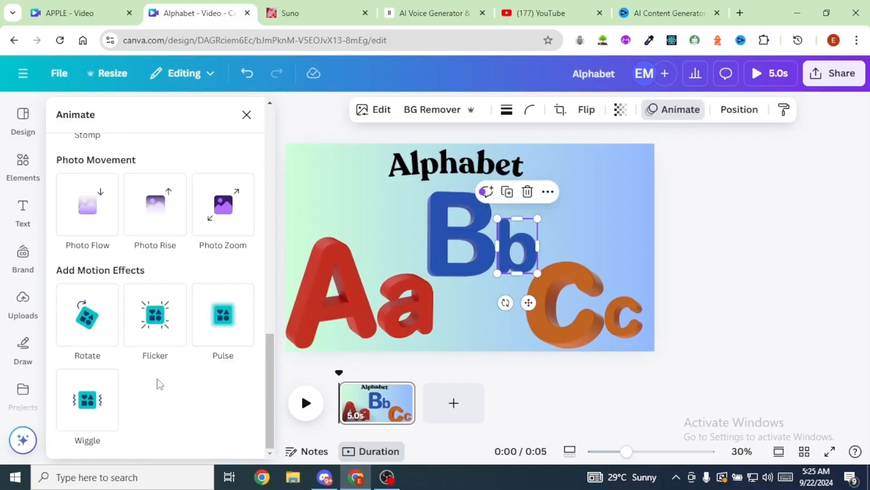
pyautogui.click(84, 409)
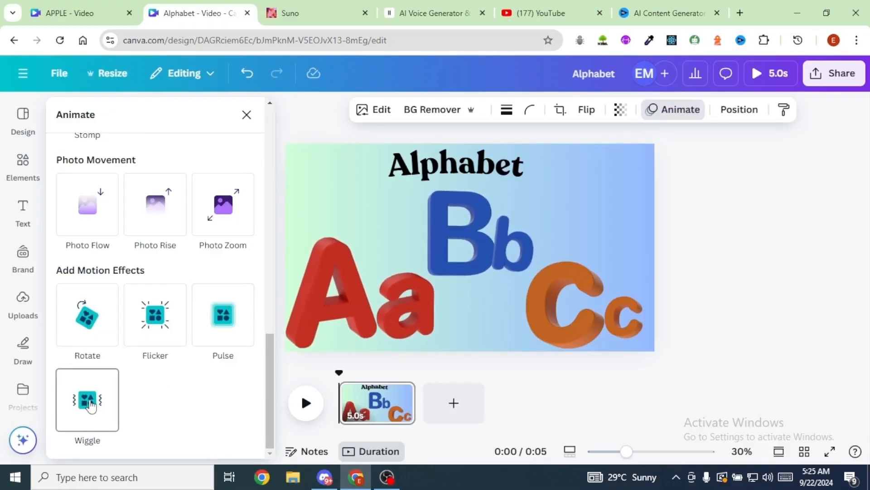
pyautogui.click(90, 407)
pyautogui.scroll(-3, 105, 390)
pyautogui.moveTo(137, 371); pyautogui.dragTo(99, 370)
# - Apply the Pulse motion effect to the orange capital C and lower its intensity
pyautogui.click(536, 298)
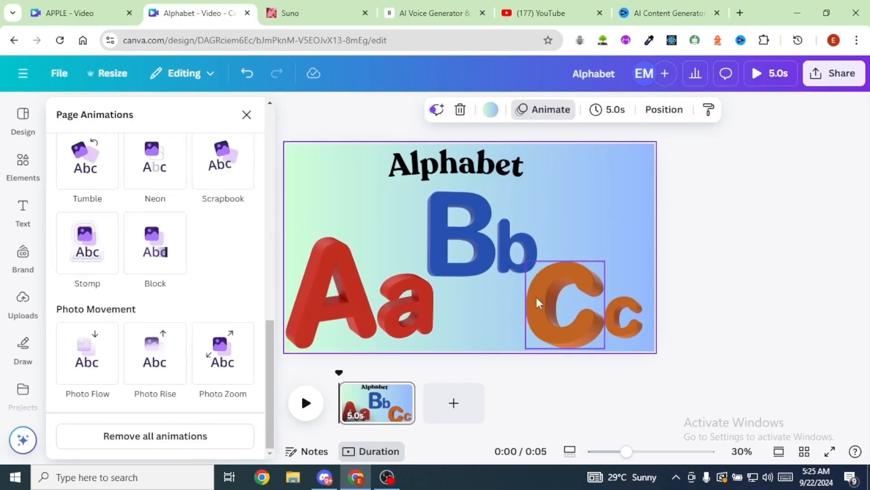
pyautogui.click(566, 311)
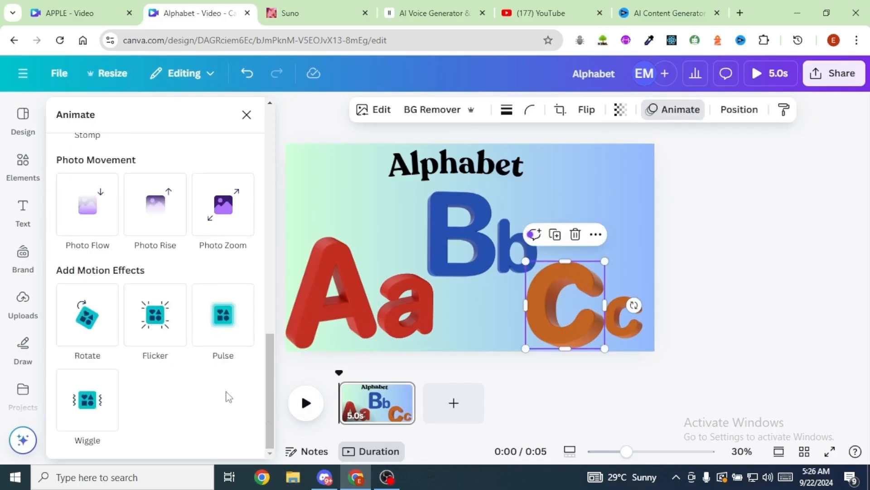
pyautogui.click(221, 317)
pyautogui.moveTo(155, 349); pyautogui.dragTo(88, 352)
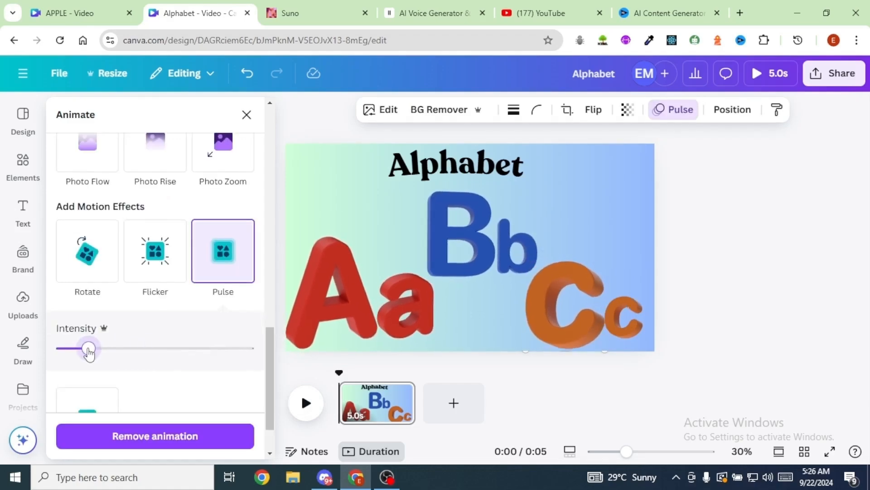
# - Give the orange lowercase c the Pulse motion effect with its intensity near the minimum
pyautogui.click(623, 317)
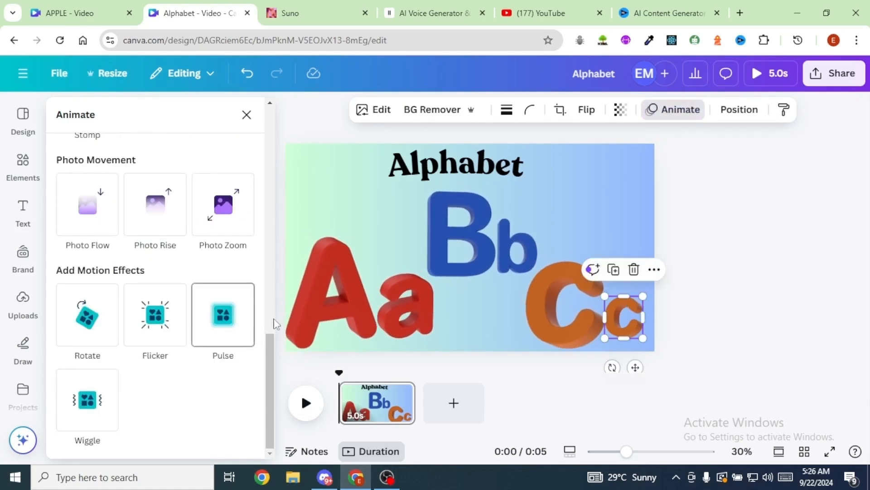
pyautogui.click(219, 324)
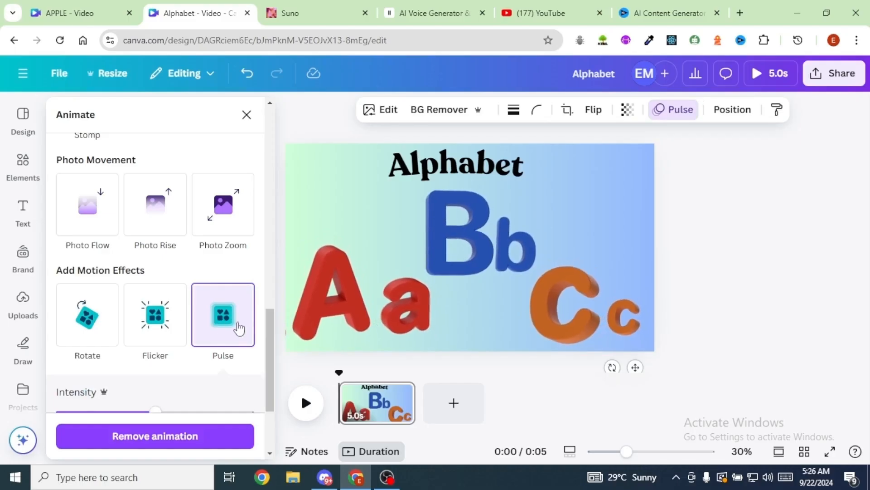
pyautogui.moveTo(91, 415); pyautogui.dragTo(75, 414)
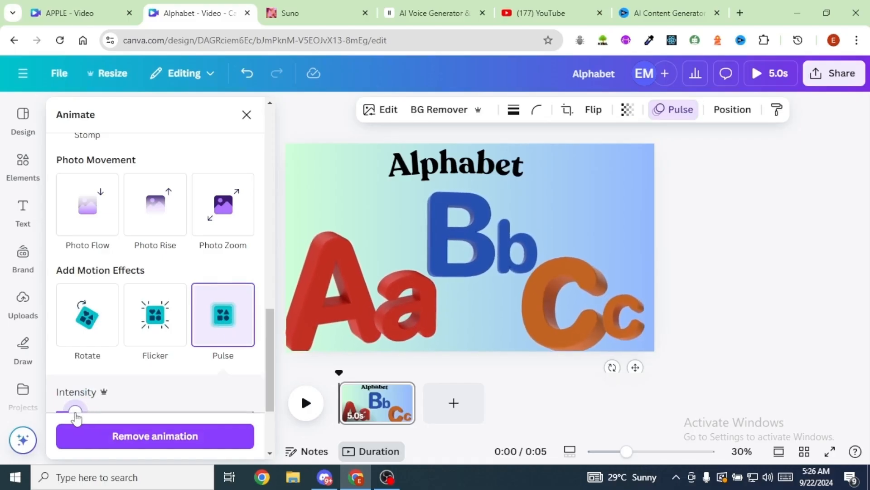
pyautogui.click(362, 195)
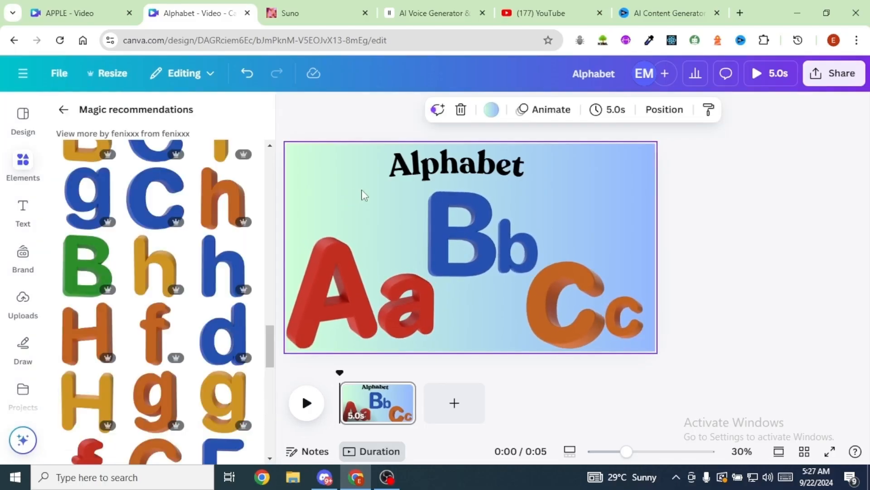
# - Add a second page and place a large red 3D capital A slightly left of its centre
pyautogui.click(455, 403)
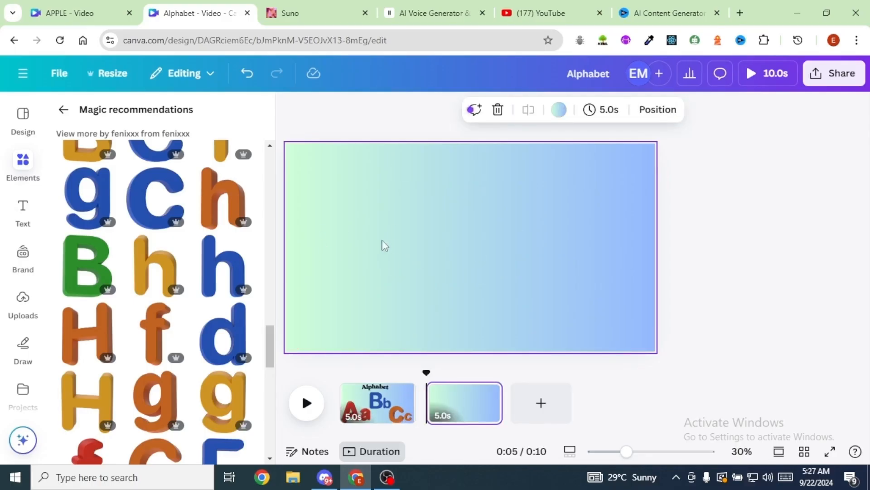
pyautogui.scroll(5, 136, 254)
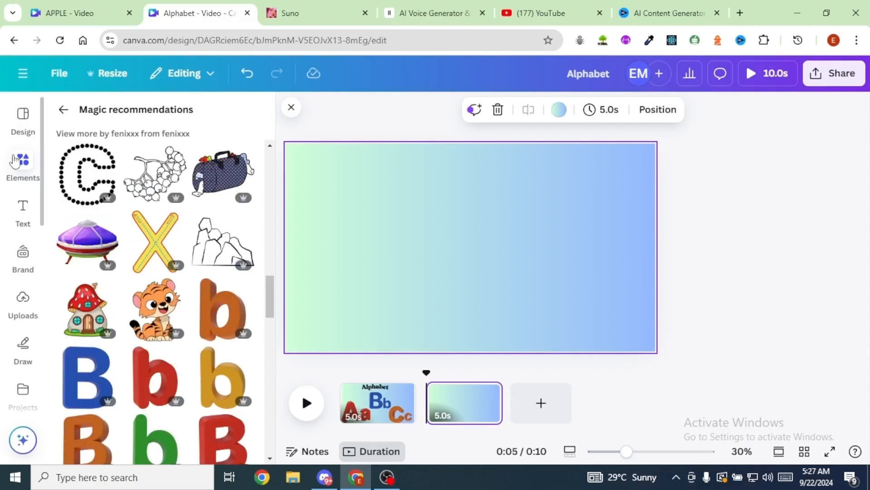
pyautogui.scroll(-5, 165, 276)
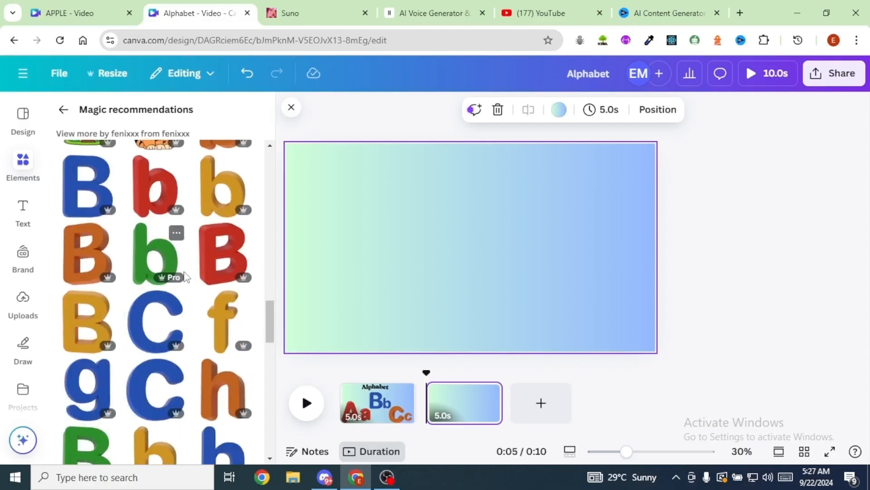
pyautogui.scroll(-5, 180, 291)
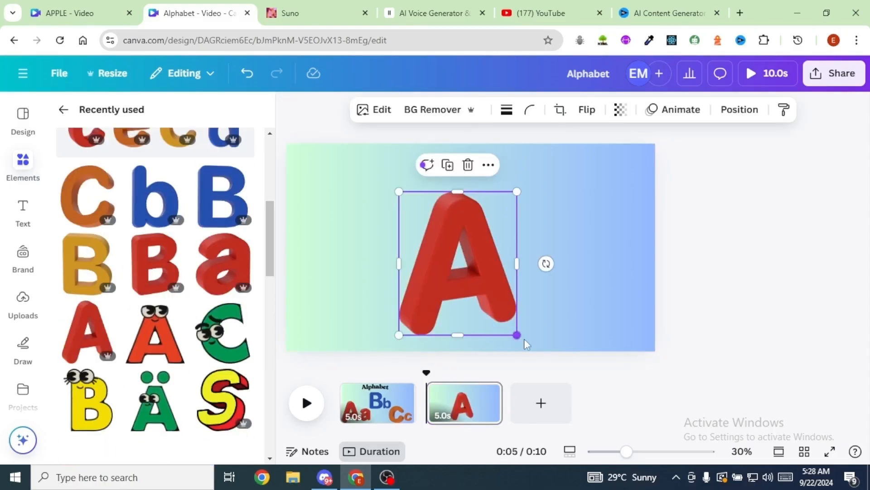
pyautogui.moveTo(518, 334); pyautogui.dragTo(528, 340)
pyautogui.moveTo(468, 295); pyautogui.dragTo(443, 284)
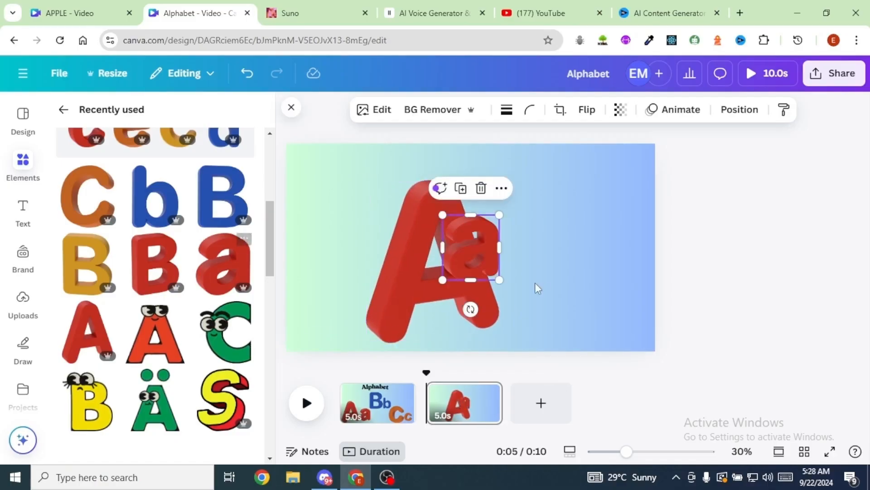
# - Position the red 3D lowercase a at the lower right of the capital A on the second page
pyautogui.moveTo(465, 257); pyautogui.dragTo(522, 303)
pyautogui.click(570, 221)
pyautogui.moveTo(574, 236); pyautogui.dragTo(572, 236)
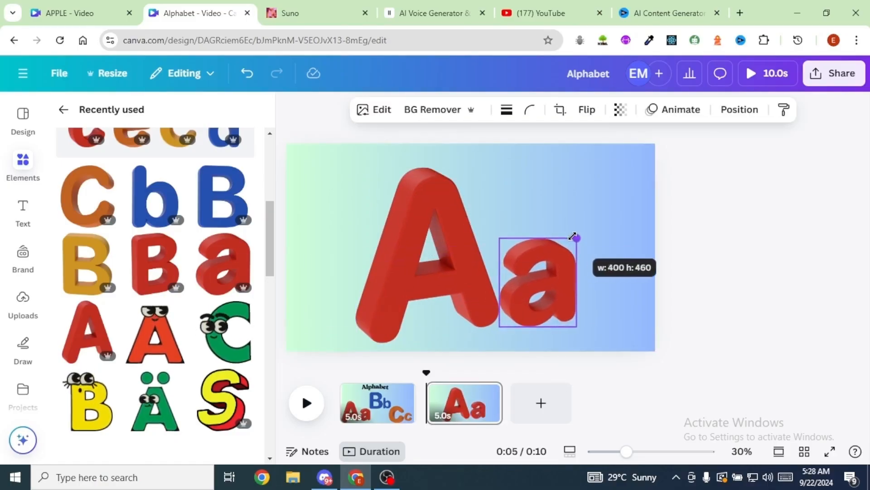
pyautogui.click(548, 218)
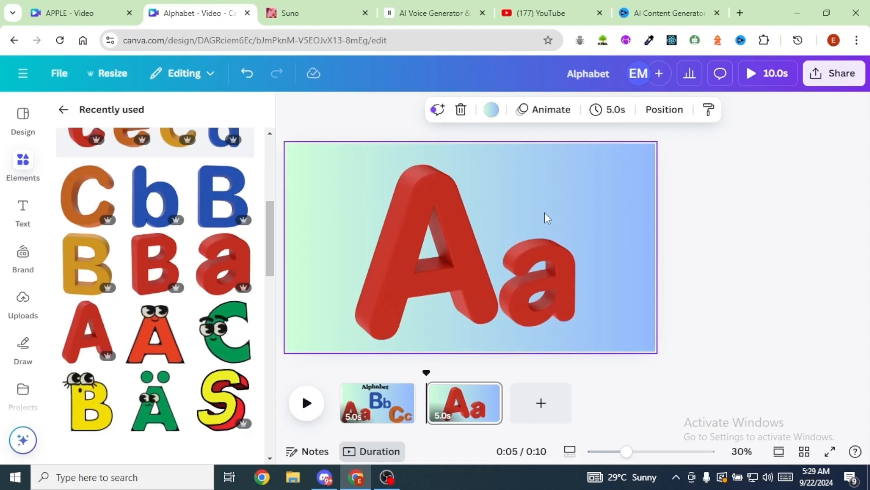
# - Apply the Pulse motion effect to the second page's capital A and lower its intensity to near the minimum
pyautogui.click(433, 259)
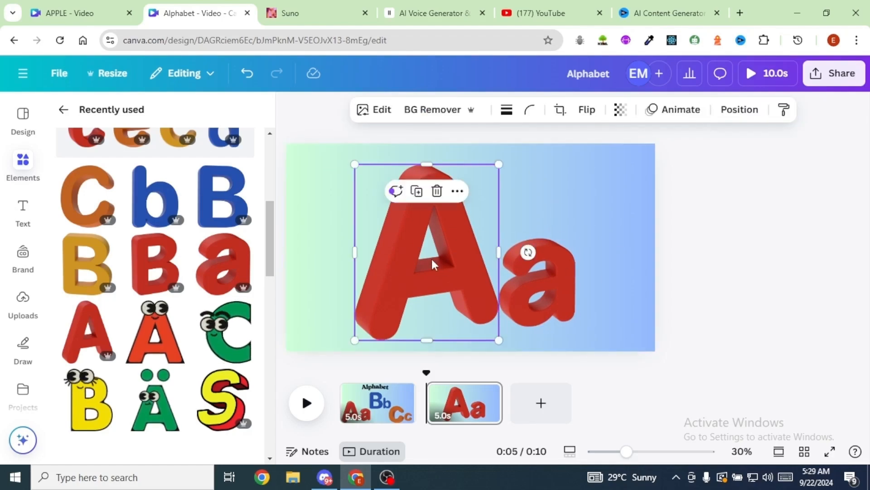
pyautogui.click(678, 114)
pyautogui.scroll(-10, 209, 326)
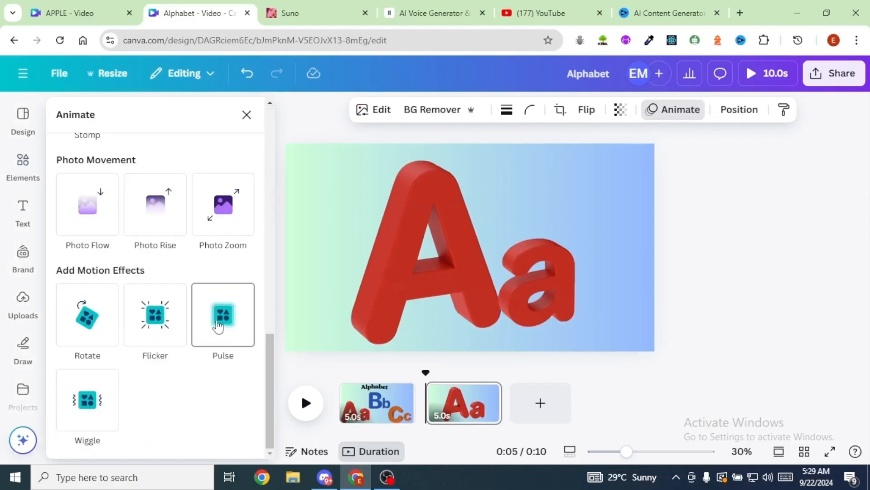
pyautogui.click(225, 323)
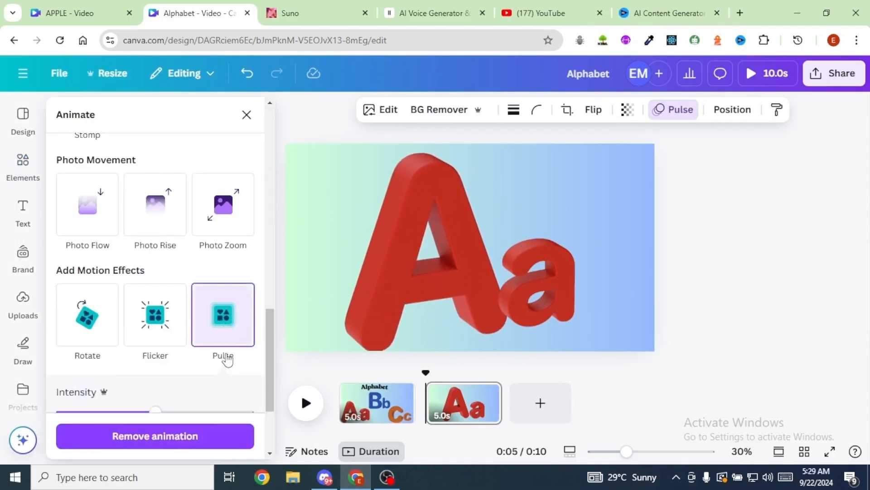
pyautogui.scroll(-3, 221, 357)
pyautogui.click(101, 285)
pyautogui.moveTo(102, 289); pyautogui.dragTo(60, 289)
# - Give the lowercase a on the second page the Pulse motion effect with its intensity near the minimum
pyautogui.click(537, 281)
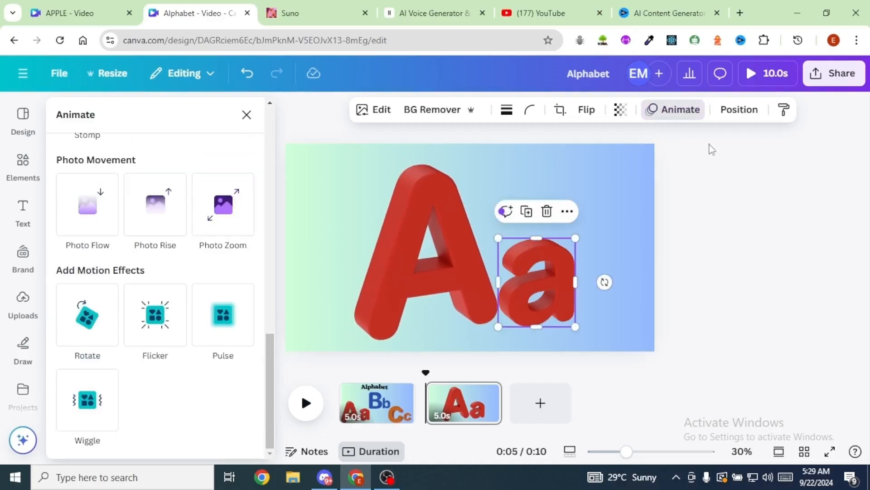
pyautogui.click(225, 320)
pyautogui.click(225, 321)
pyautogui.moveTo(155, 414); pyautogui.dragTo(65, 416)
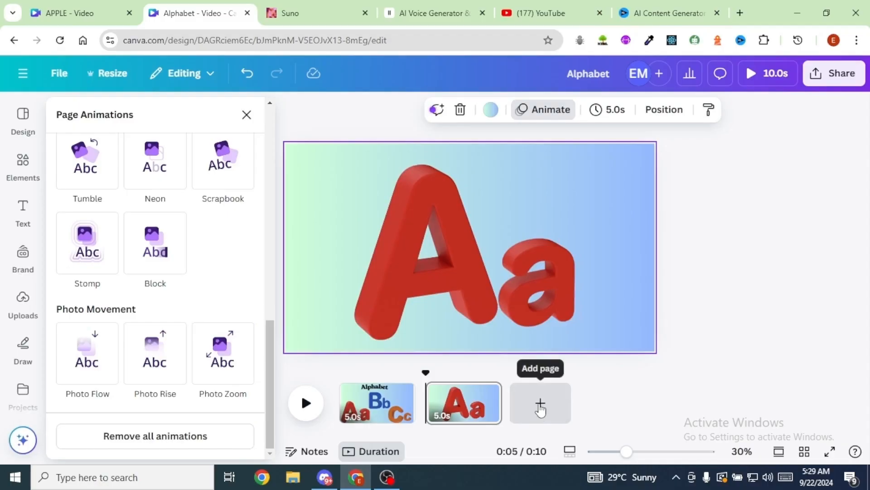
# - Add a third page and place a large red 3D capital A with a smaller lowercase a beside it
pyautogui.click(541, 403)
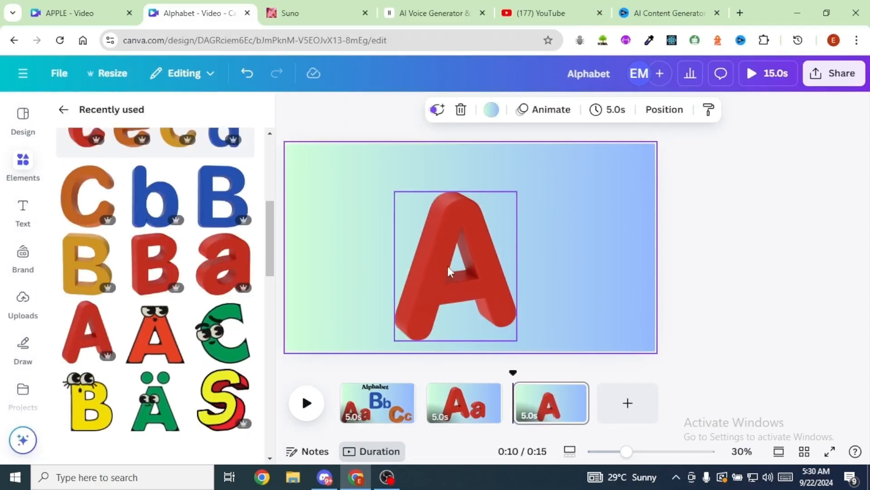
pyautogui.click(449, 271)
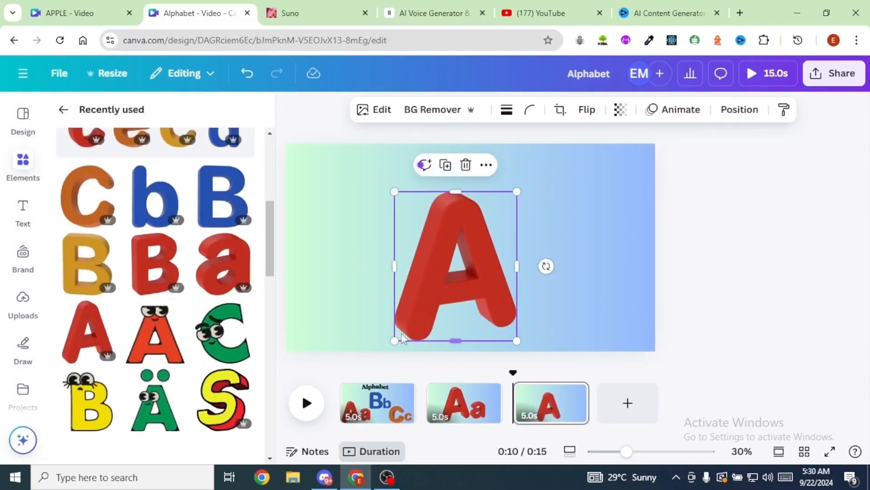
pyautogui.moveTo(394, 341); pyautogui.dragTo(389, 347)
pyautogui.moveTo(448, 296); pyautogui.dragTo(444, 279)
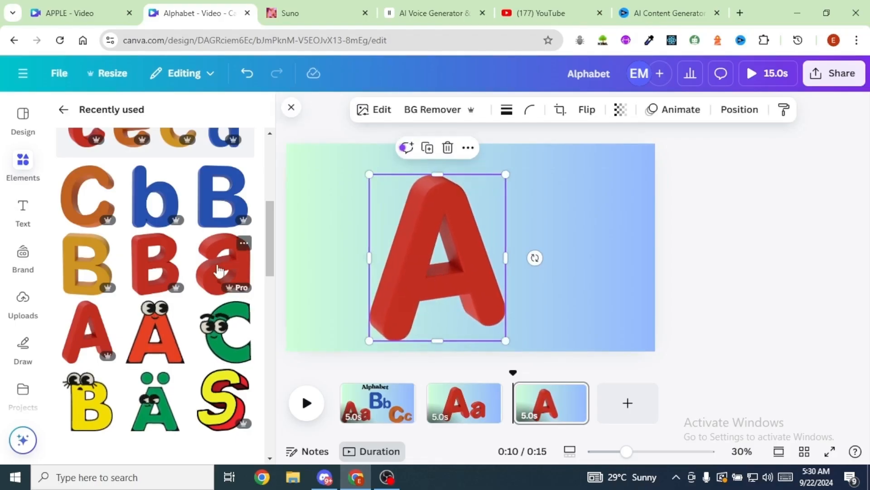
pyautogui.click(220, 271)
pyautogui.moveTo(462, 262); pyautogui.dragTo(528, 304)
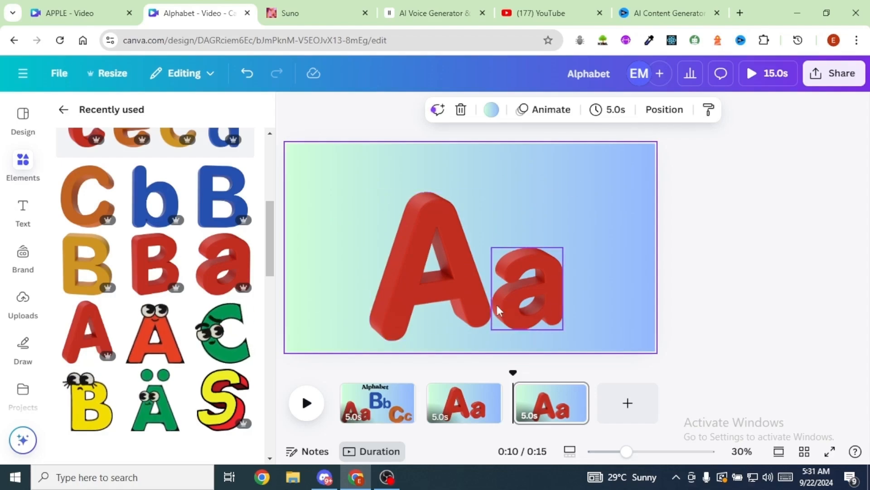
# - Group the capital A and lowercase a on the third page and move the group to the page's centre
pyautogui.click(444, 299)
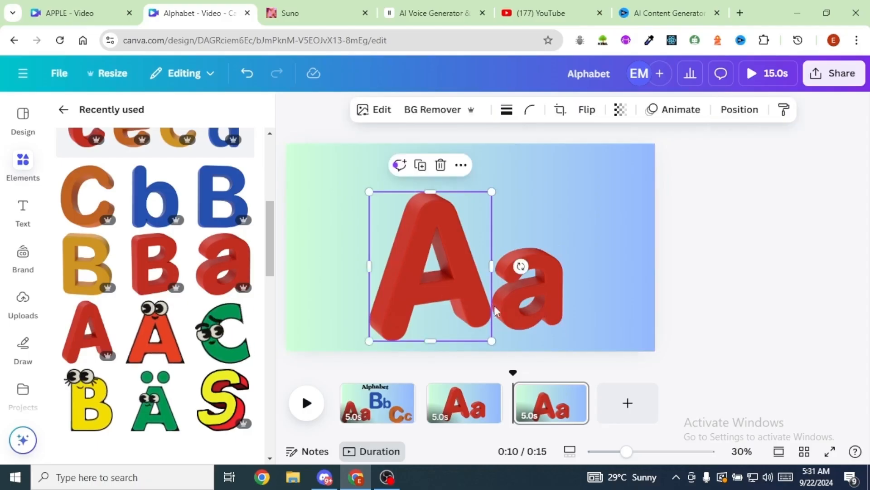
pyautogui.keyDown('shift'); pyautogui.click(517, 300); pyautogui.keyUp('shift')
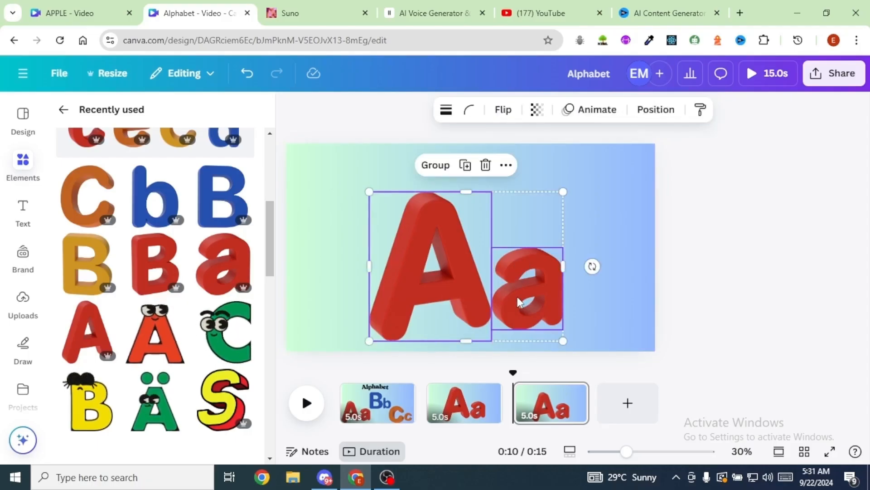
pyautogui.click(435, 165)
pyautogui.moveTo(463, 260); pyautogui.dragTo(501, 253)
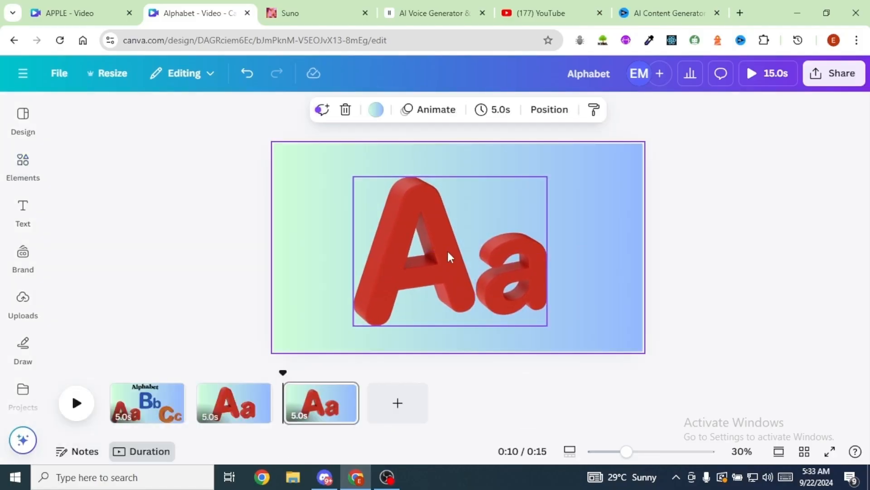
pyautogui.click(448, 252)
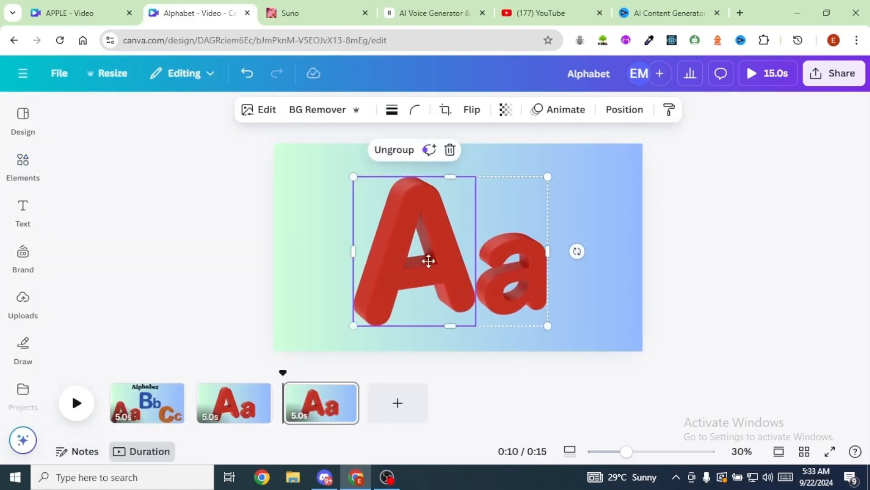
# - Move the Aa group slightly down towards the page's centre and search the graphics for "white card"
pyautogui.moveTo(448, 253); pyautogui.dragTo(441, 254)
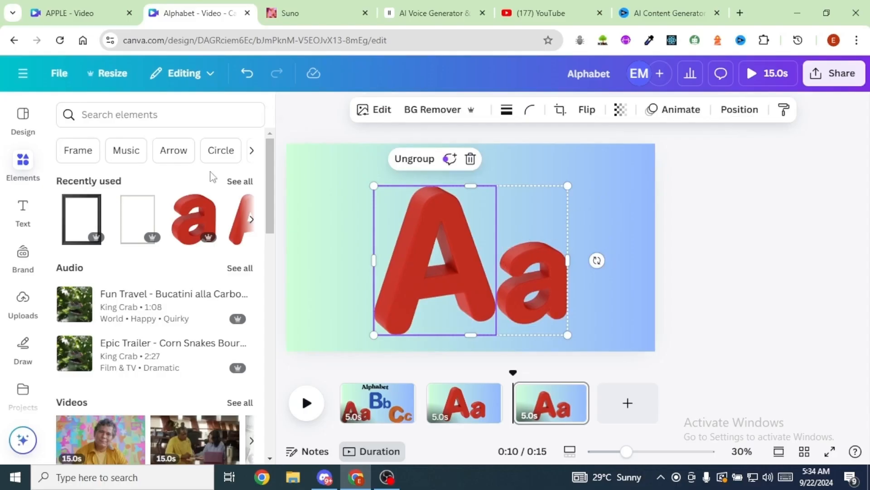
pyautogui.click(130, 116)
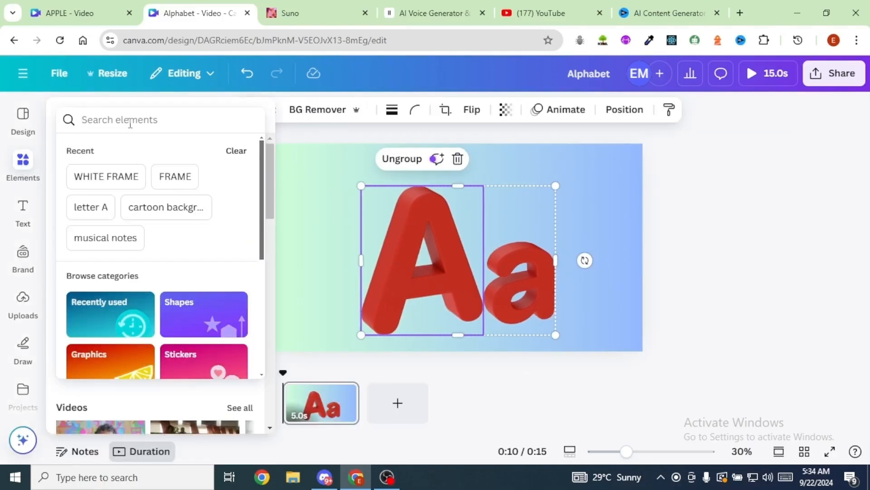
pyautogui.write('white card')
pyautogui.press('Return')
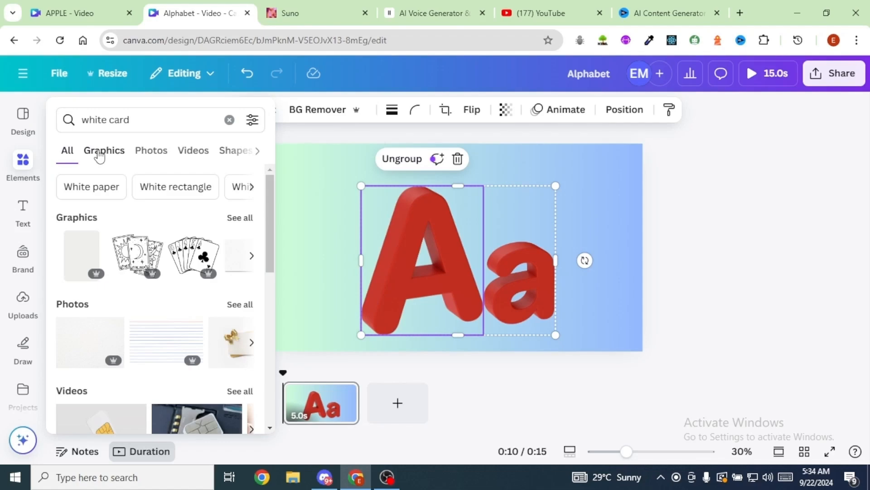
pyautogui.click(100, 151)
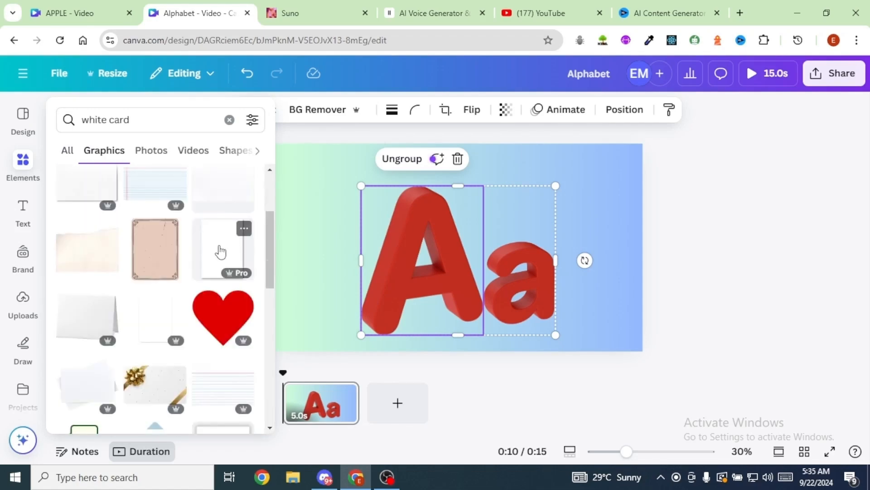
# - Insert the upright white card with a shadow and enlarge it to nearly full page height on the third page's right side
pyautogui.click(221, 252)
pyautogui.moveTo(484, 278); pyautogui.dragTo(559, 280)
pyautogui.moveTo(507, 167); pyautogui.dragTo(495, 151)
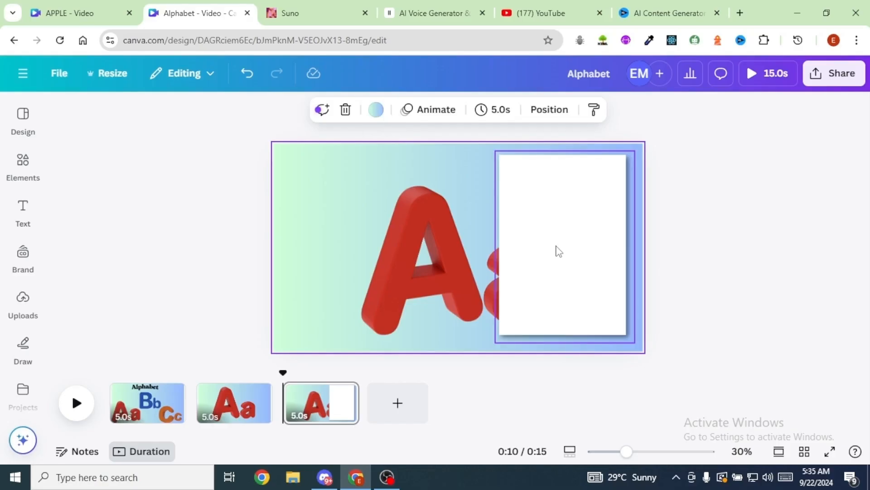
# - Give the white card a solid black border slightly heavier than the default weight
pyautogui.click(559, 250)
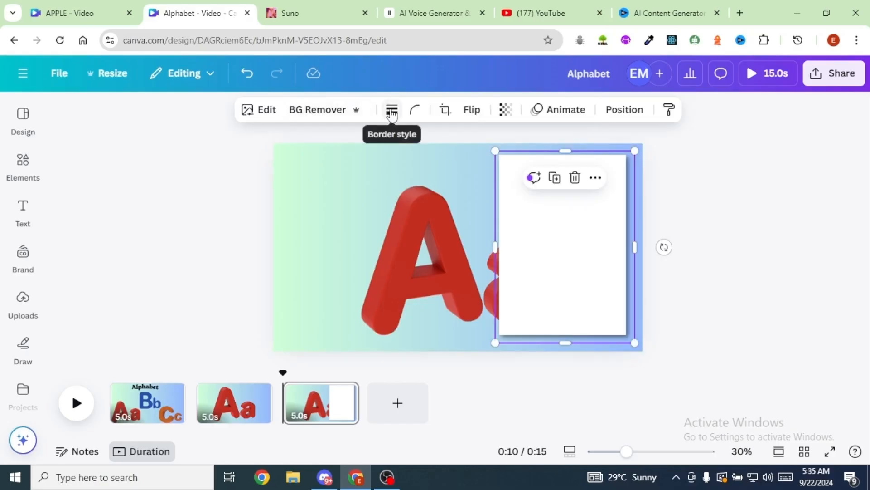
pyautogui.click(392, 112)
pyautogui.click(356, 148)
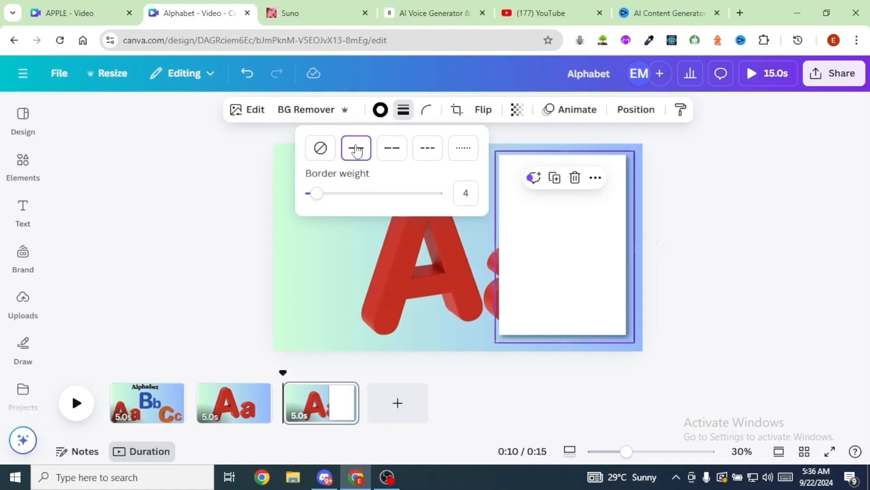
pyautogui.moveTo(317, 193); pyautogui.dragTo(325, 194)
pyautogui.press('Escape')
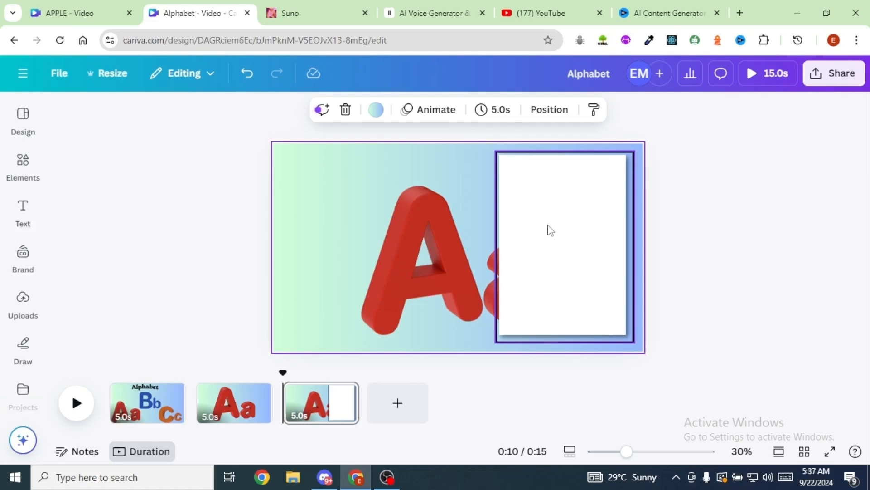
# - Search the graphics for "apple" and insert the glossy dark red apple with a green leaf
pyautogui.click(21, 172)
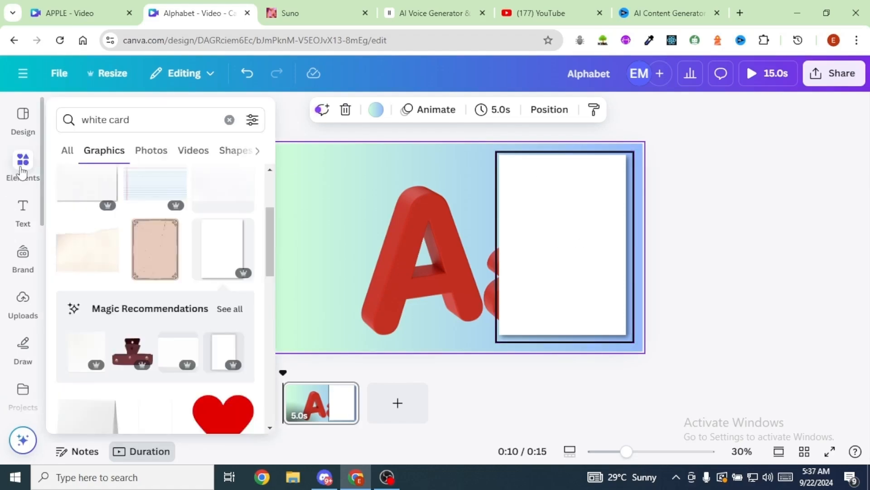
pyautogui.tripleClick(89, 116)
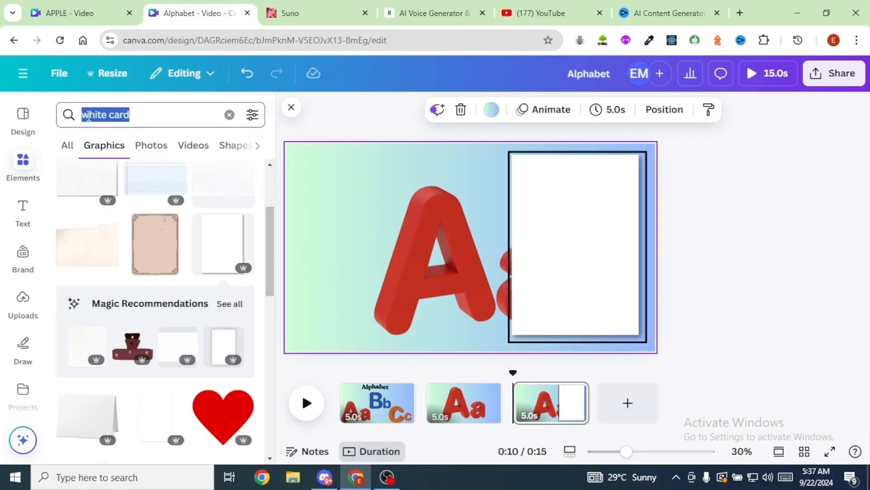
pyautogui.write('apple')
pyautogui.press('Return')
pyautogui.click(158, 321)
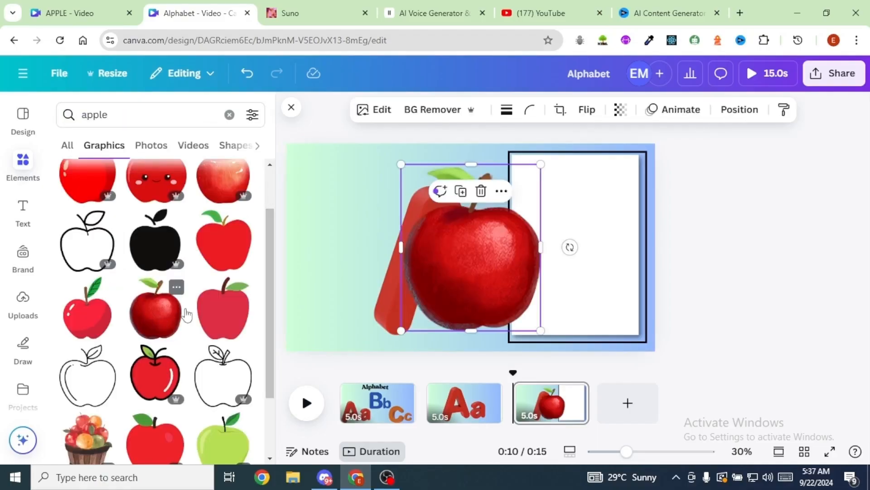
# - Shrink the apple to fit the white card and place it in the card's upper part
pyautogui.moveTo(428, 276); pyautogui.dragTo(555, 264)
pyautogui.moveTo(616, 230); pyautogui.dragTo(588, 232)
pyautogui.moveTo(536, 271); pyautogui.dragTo(527, 280)
pyautogui.moveTo(615, 276); pyautogui.dragTo(629, 290)
pyautogui.click(786, 247)
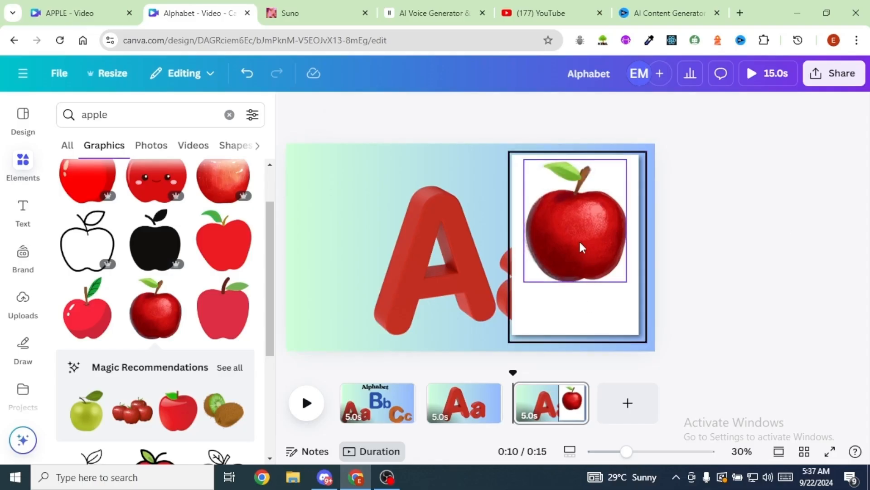
# - Add the heading "Apple", enlarge it to font size 120 and place it on the card below the apple
pyautogui.click(22, 214)
pyautogui.click(108, 301)
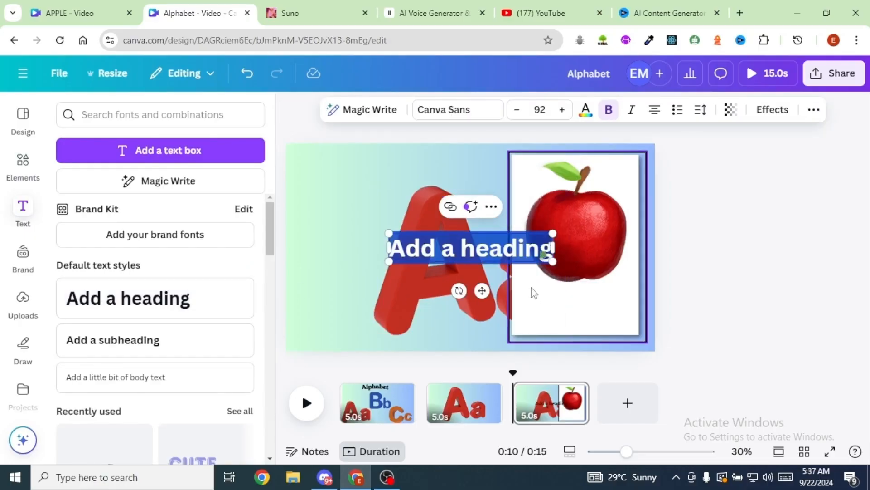
pyautogui.write('Apple')
pyautogui.moveTo(464, 248); pyautogui.dragTo(627, 330)
pyautogui.moveTo(541, 293); pyautogui.dragTo(569, 307)
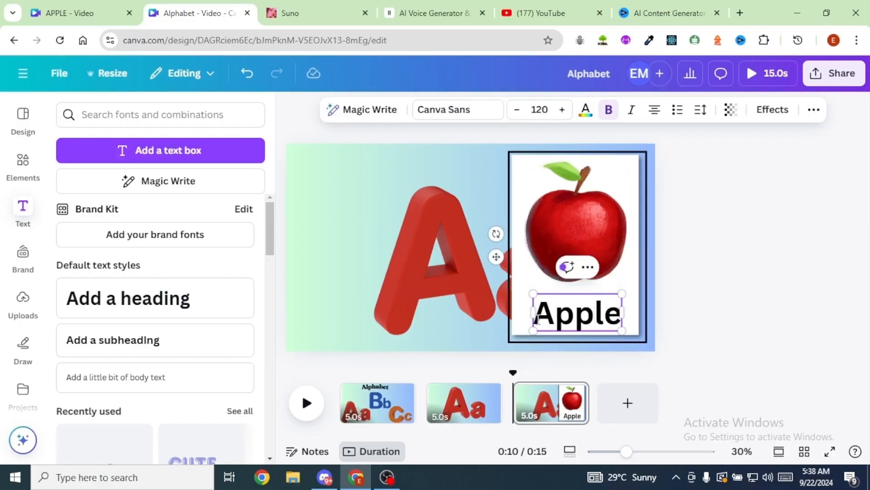
# - Colour the letter A of the word Apple red by sampling the colour from the apple picture
pyautogui.moveTo(543, 320); pyautogui.dragTo(551, 319)
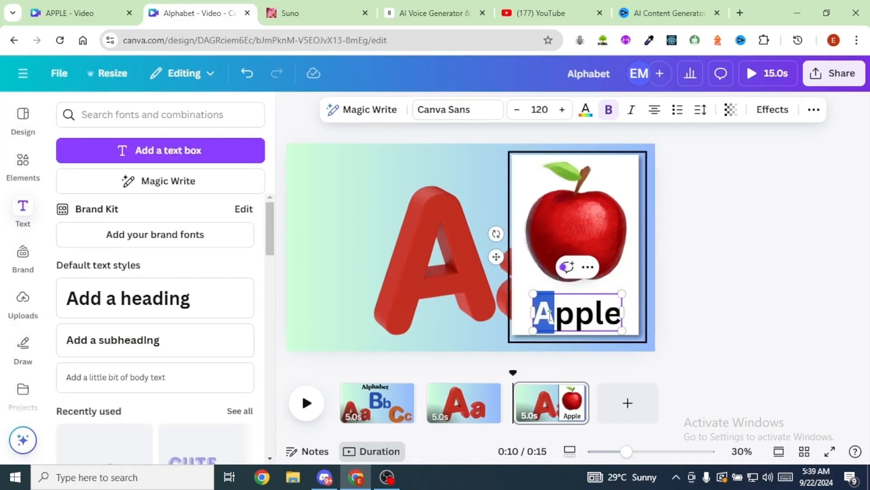
pyautogui.click(586, 117)
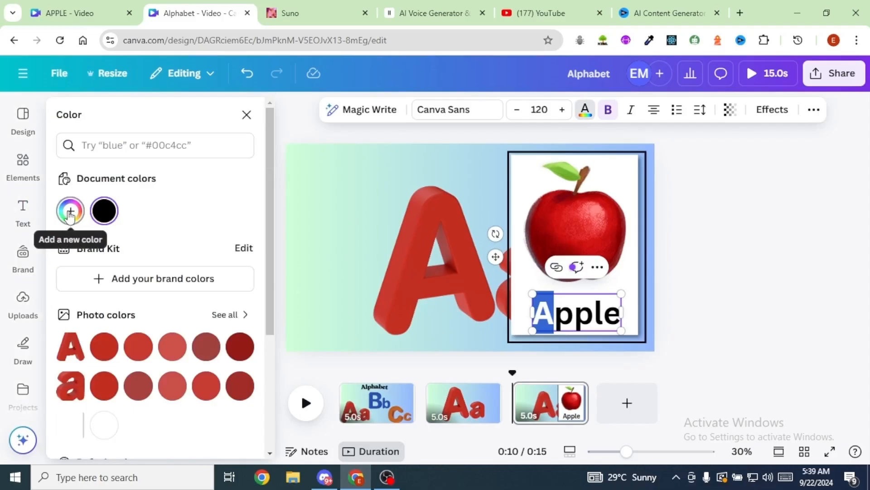
pyautogui.click(71, 211)
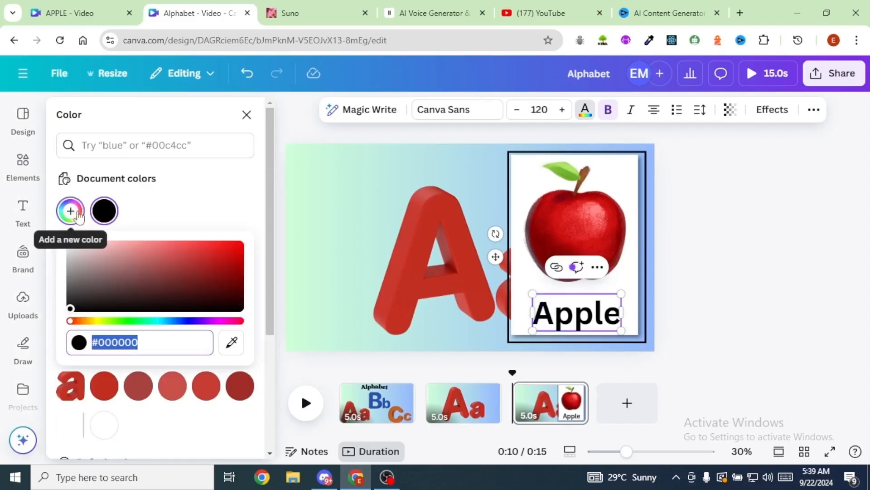
pyautogui.click(233, 344)
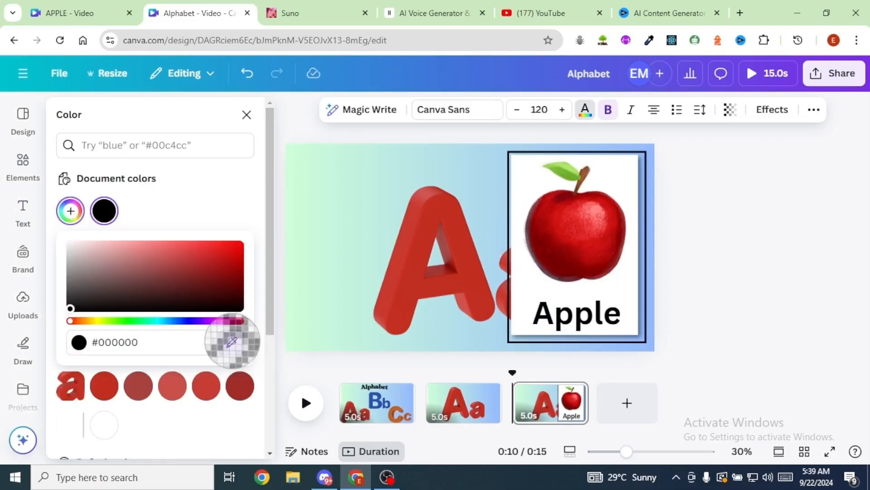
pyautogui.click(579, 232)
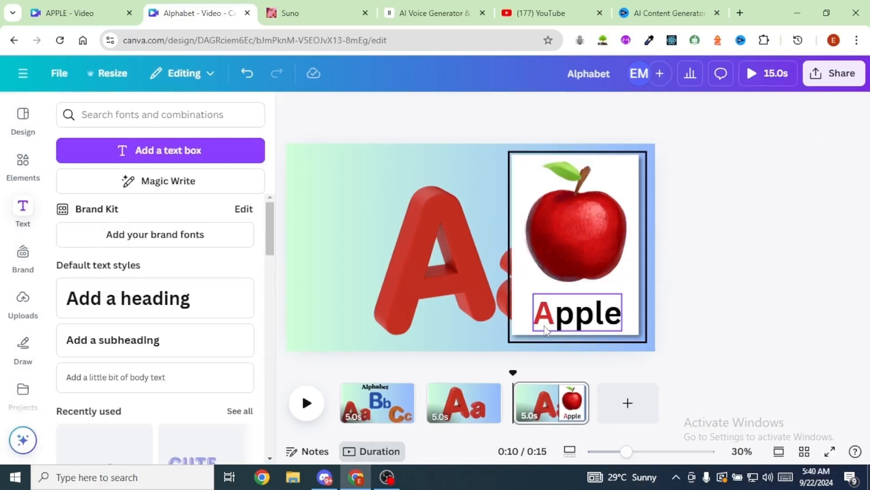
pyautogui.click(375, 225)
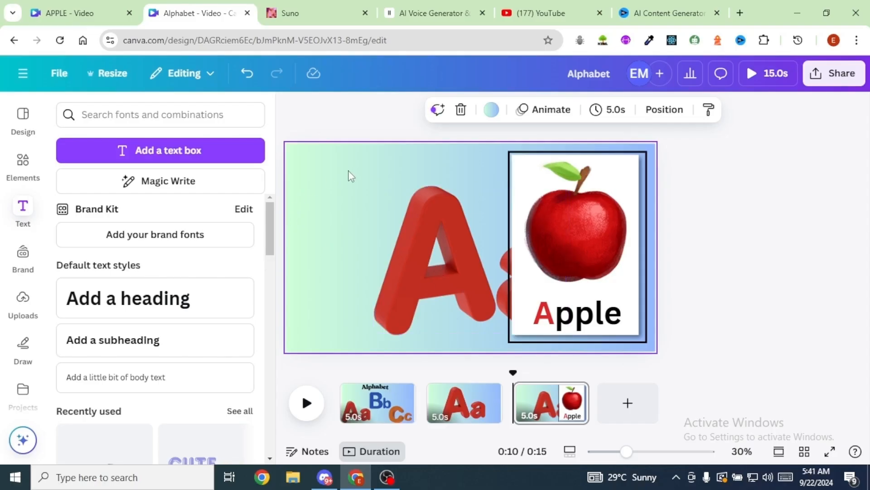
# - Create a custom animation path that moves the Aa group leftwards, clear of the white card
pyautogui.click(442, 260)
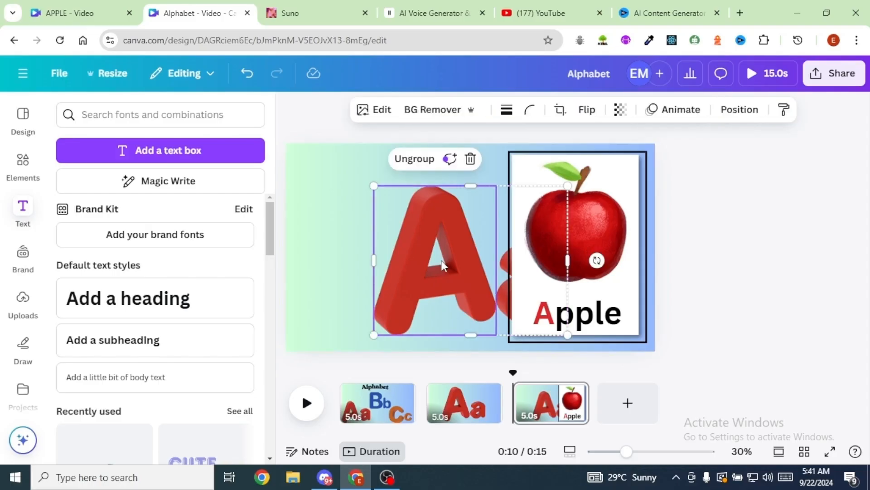
pyautogui.click(683, 111)
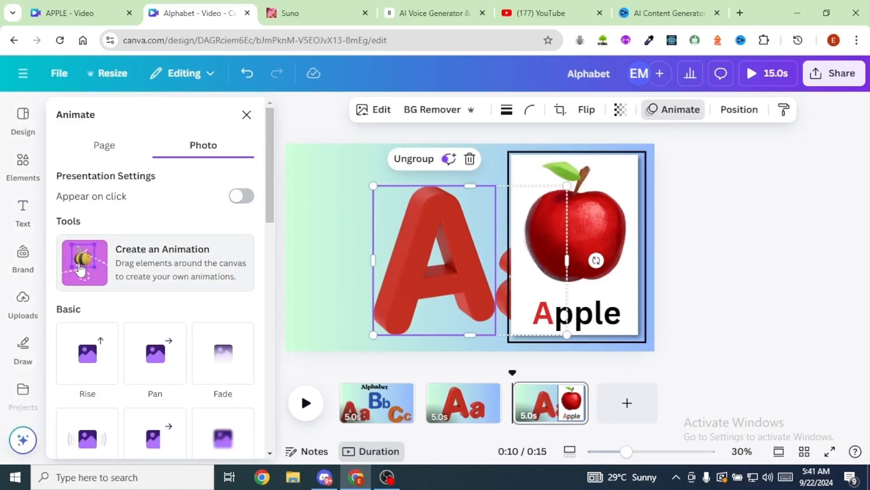
pyautogui.click(81, 269)
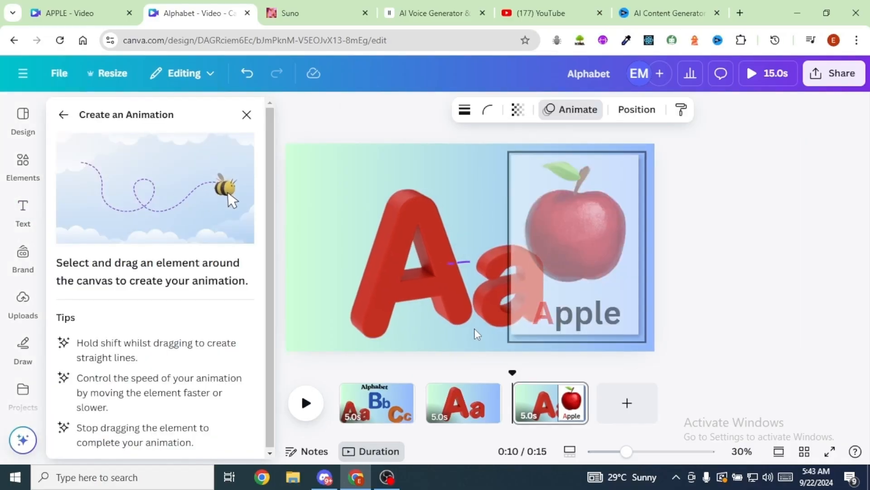
pyautogui.moveTo(475, 330); pyautogui.dragTo(407, 337)
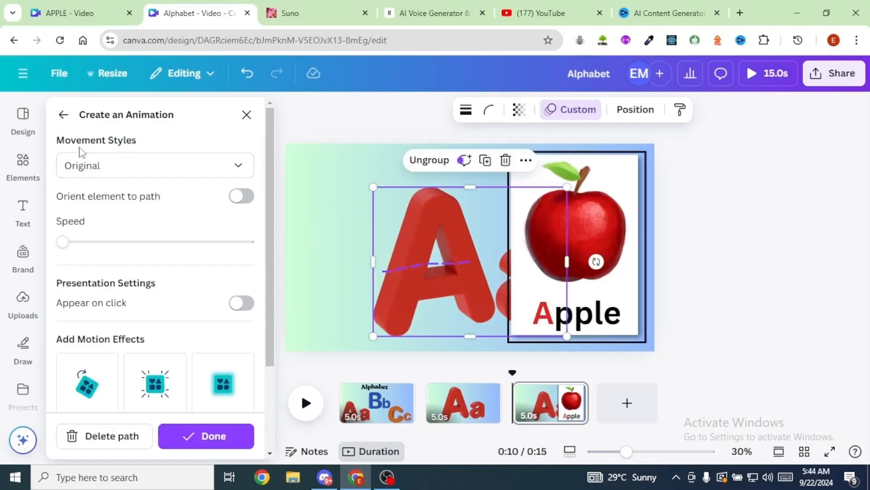
# - Set the Aa group's path animation to the Smooth movement style with a high speed and finish the animation
pyautogui.click(240, 169)
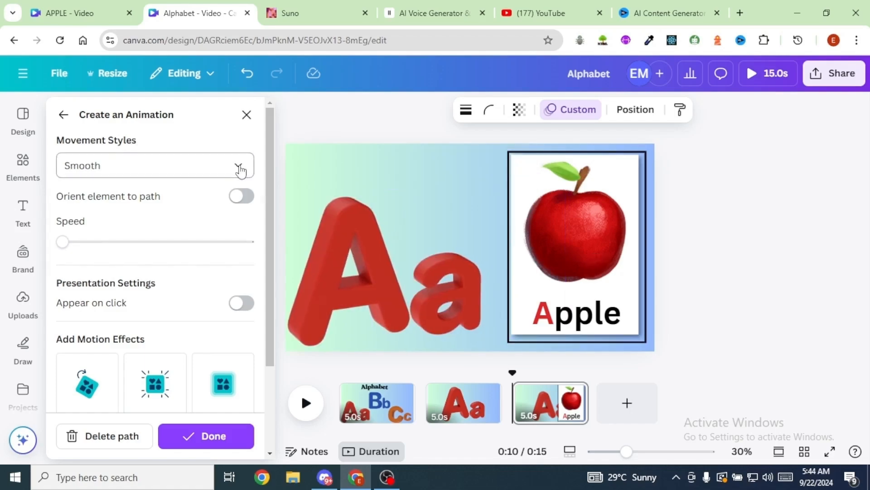
pyautogui.moveTo(62, 242); pyautogui.dragTo(222, 243)
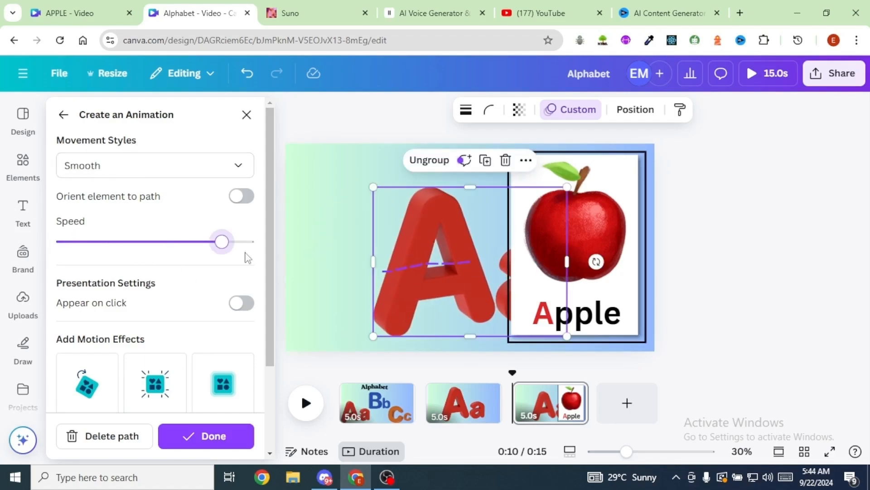
pyautogui.click(203, 436)
pyautogui.click(332, 179)
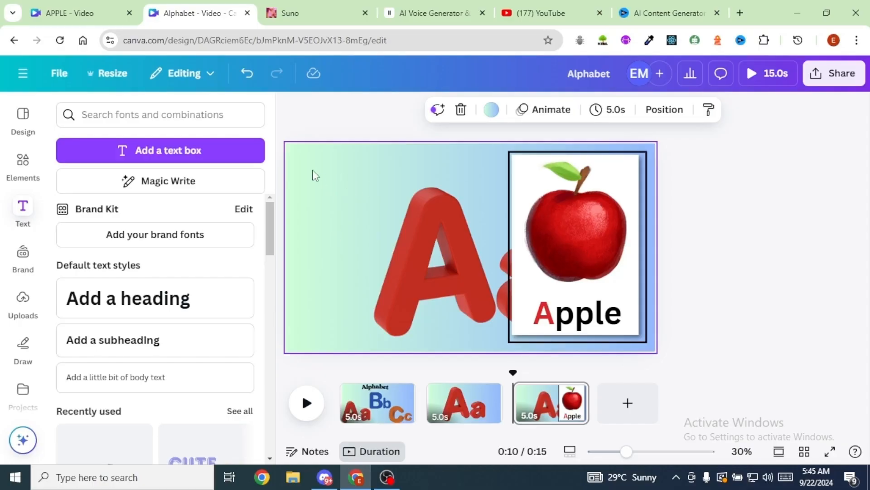
# - Show the timing of the third page's Aa group and shorten it to roughly the first second of the page
pyautogui.click(664, 109)
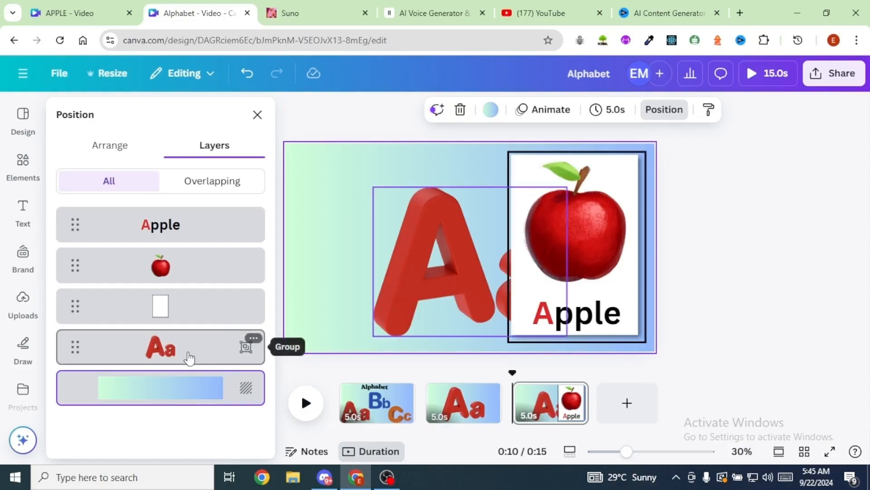
pyautogui.click(253, 340)
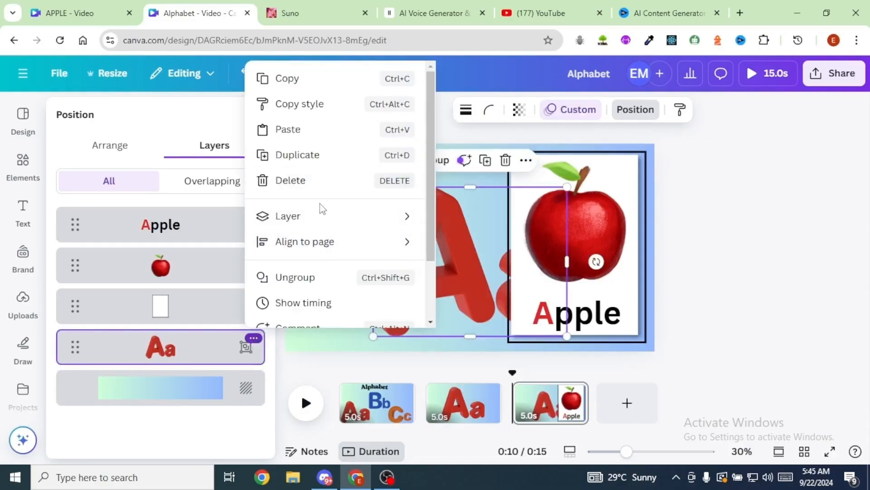
pyautogui.scroll(-2, 326, 227)
pyautogui.click(315, 246)
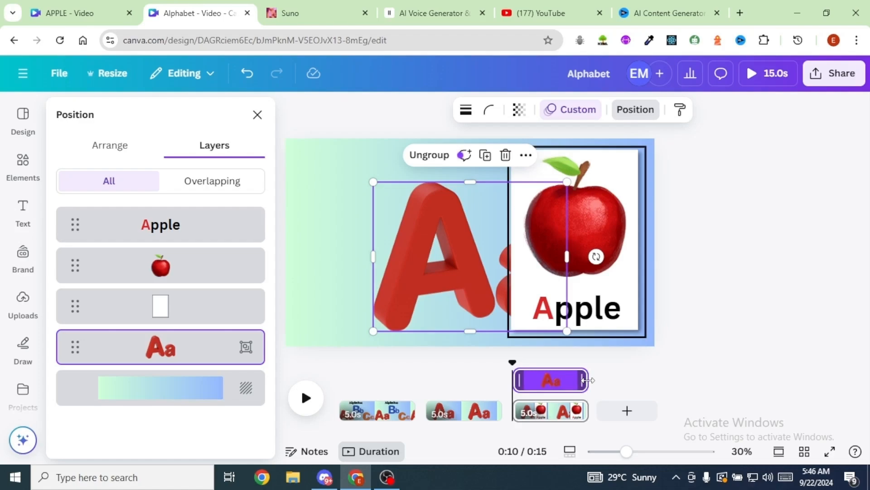
pyautogui.click(462, 316)
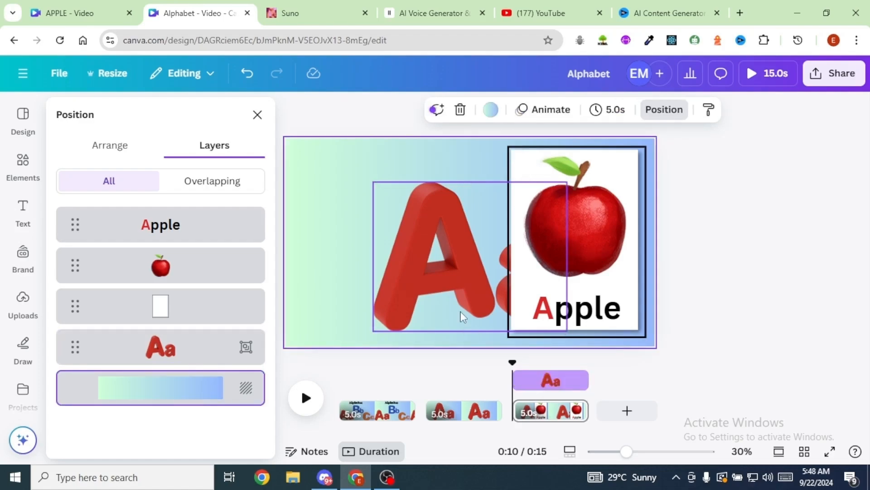
pyautogui.moveTo(588, 381); pyautogui.dragTo(533, 380)
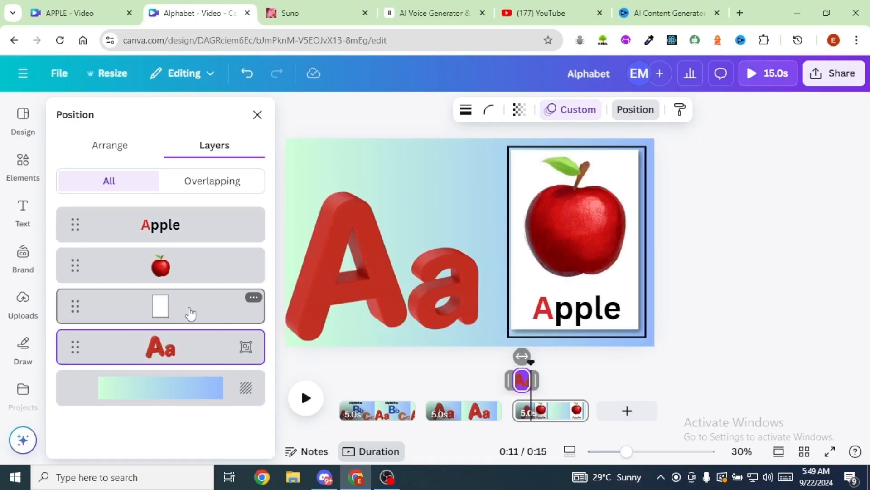
# - Trim the start of the white card's timing so that it appears where the Aa group's clip ends
pyautogui.click(190, 313)
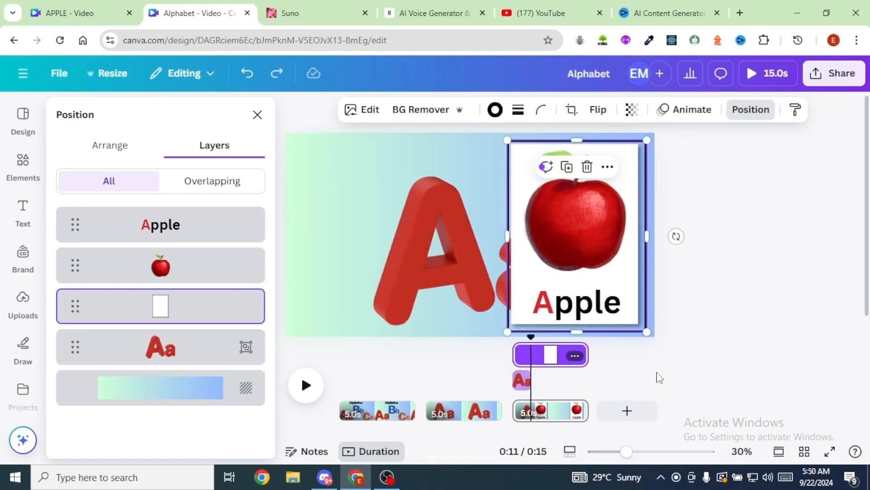
pyautogui.moveTo(517, 358)
pyautogui.moveTo(517, 358); pyautogui.dragTo(533, 362)
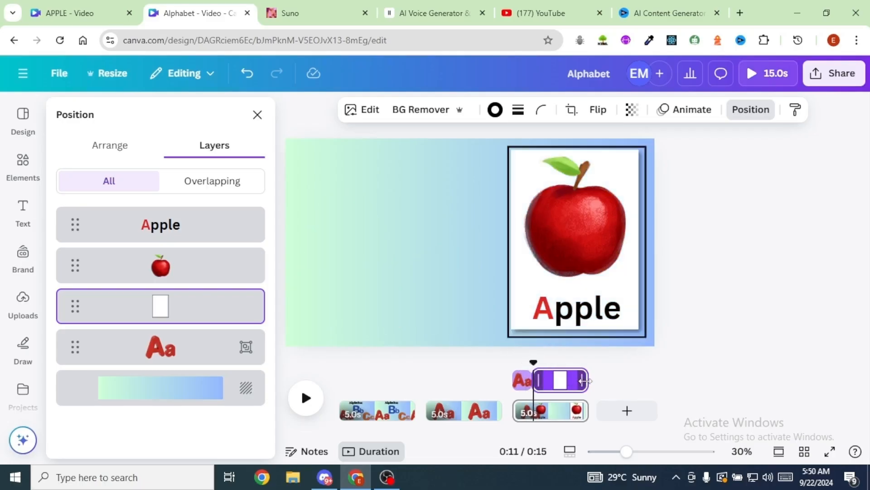
pyautogui.moveTo(534, 363)
pyautogui.mouseDown()
pyautogui.moveTo(549, 365)
pyautogui.moveTo(533, 365)
pyautogui.mouseUp()
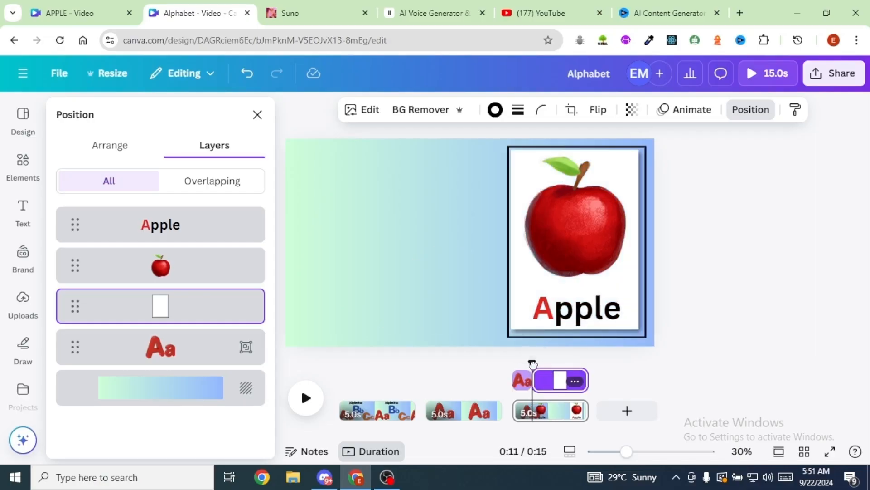
# - Trim the start of the apple picture's timing to just after the white card's, and the Apple text's start to after the picture's
pyautogui.click(171, 270)
pyautogui.moveTo(515, 355); pyautogui.dragTo(550, 340)
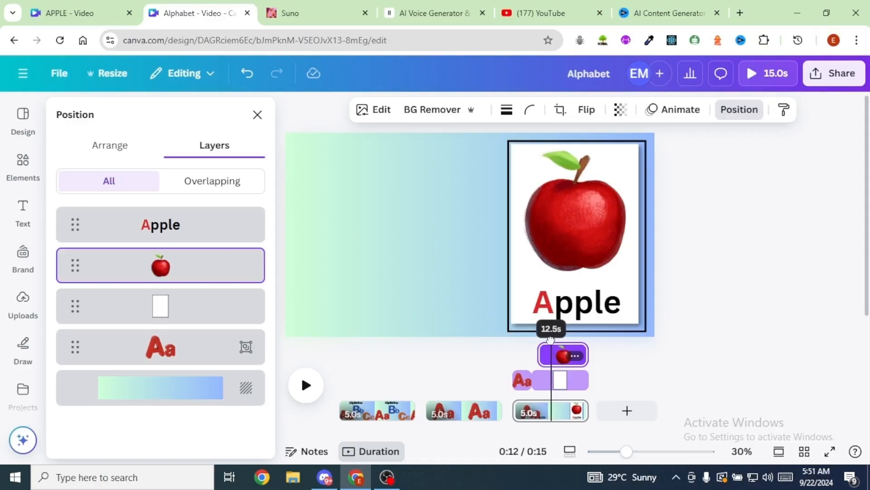
pyautogui.click(148, 227)
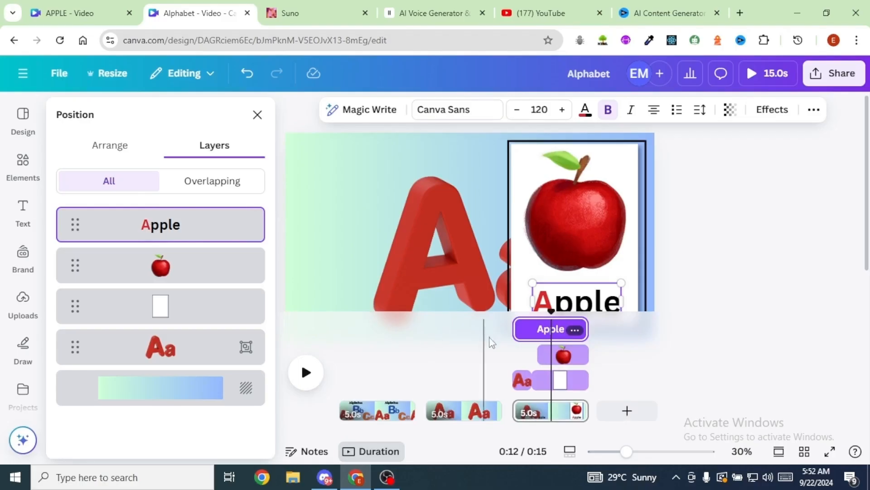
pyautogui.moveTo(514, 329); pyautogui.dragTo(553, 332)
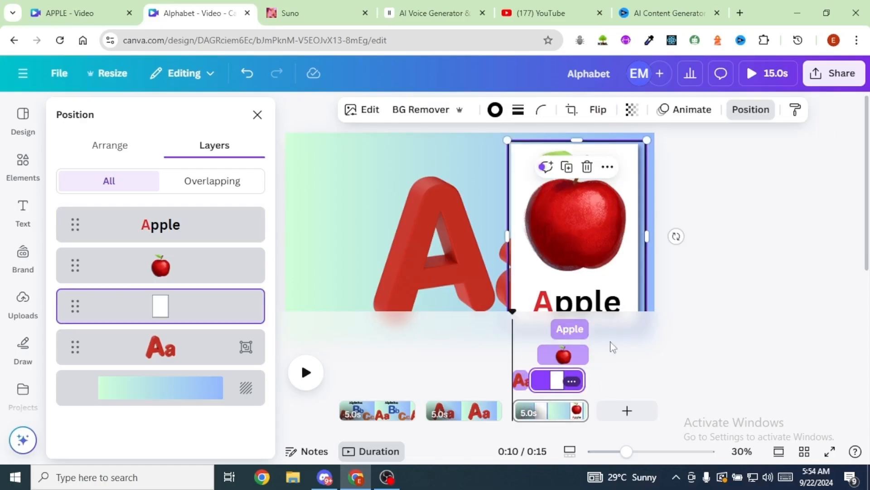
# - Extend the Aa group's timing to the end of the third page and play the page back to check the sequence
pyautogui.click(304, 373)
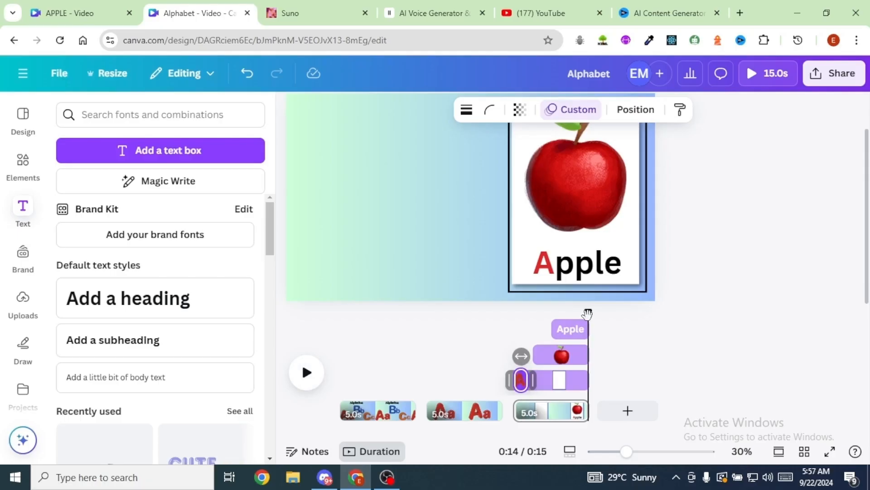
pyautogui.moveTo(587, 312); pyautogui.dragTo(512, 313)
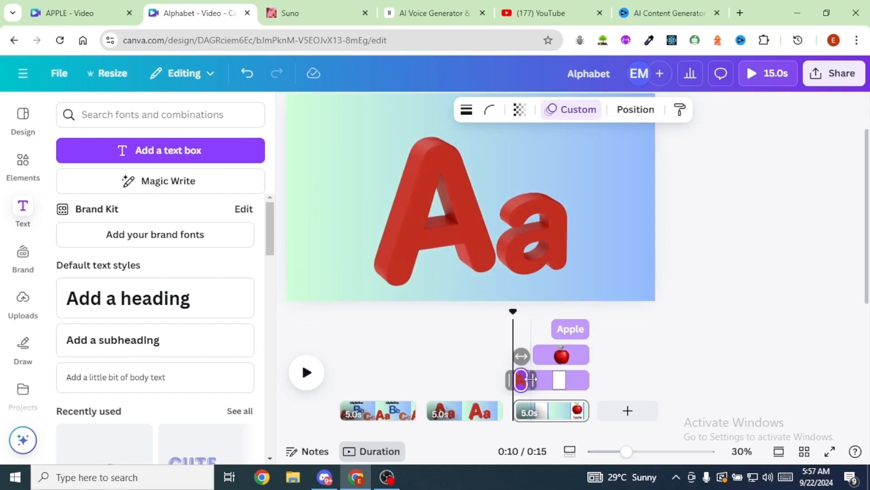
pyautogui.moveTo(531, 379); pyautogui.dragTo(600, 385)
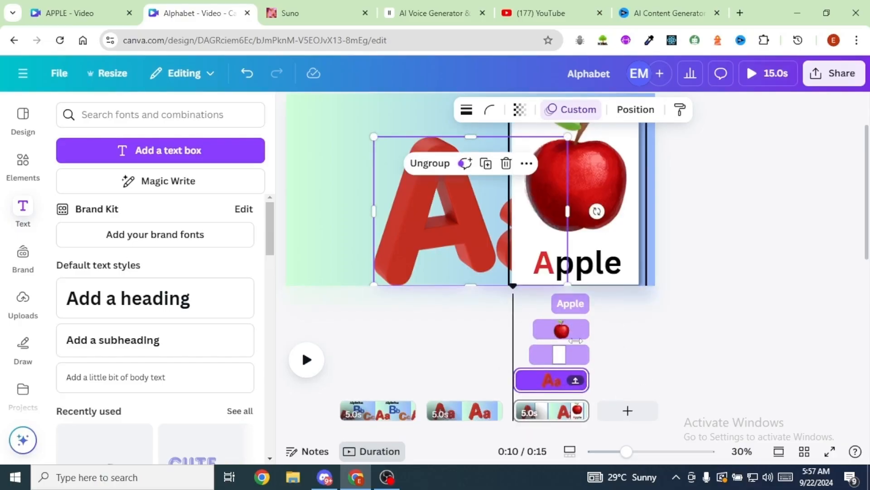
pyautogui.click(686, 267)
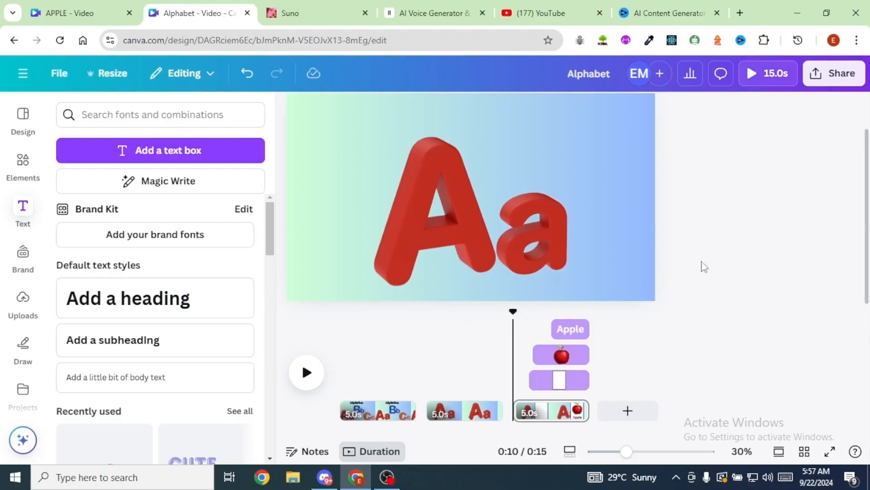
pyautogui.click(306, 372)
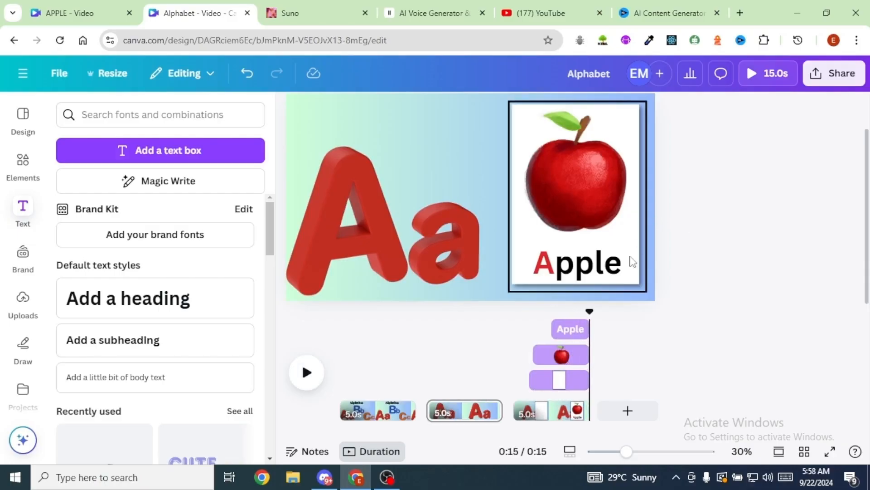
# - Apply the Wipe animation to the Apple text, set to play on enter
pyautogui.click(594, 272)
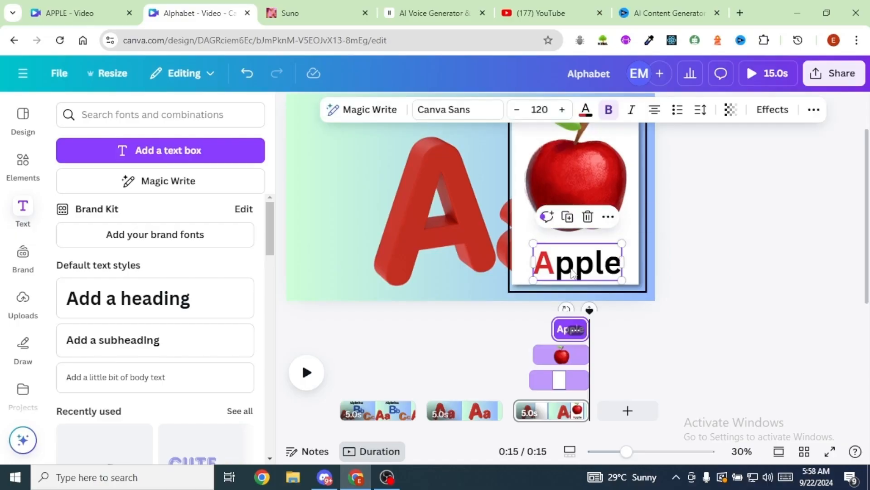
pyautogui.click(815, 109)
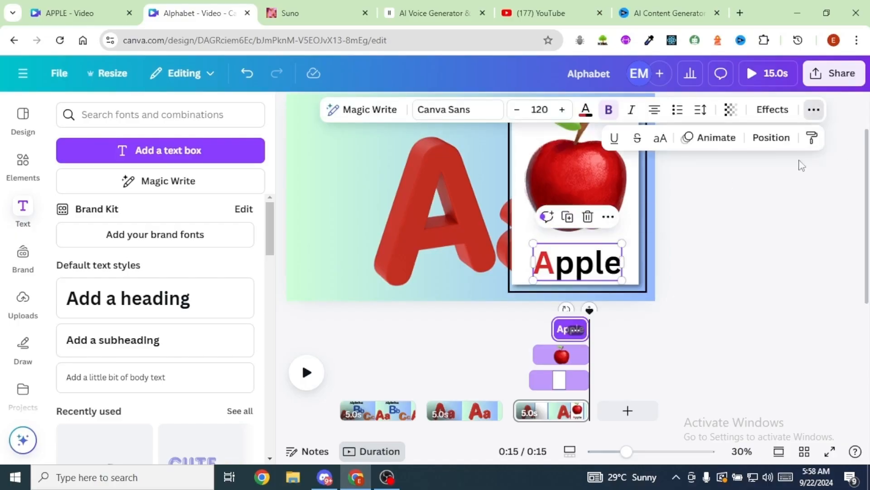
pyautogui.click(712, 138)
pyautogui.scroll(-5, 155, 256)
pyautogui.click(156, 256)
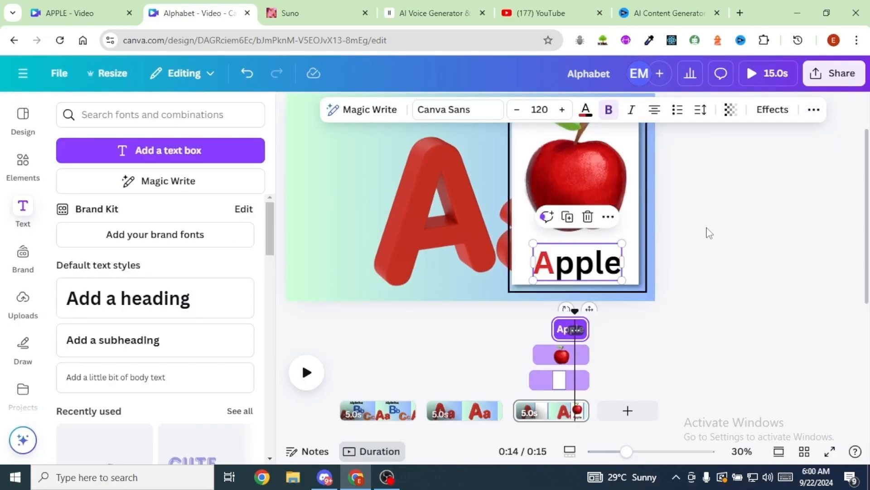
pyautogui.click(742, 230)
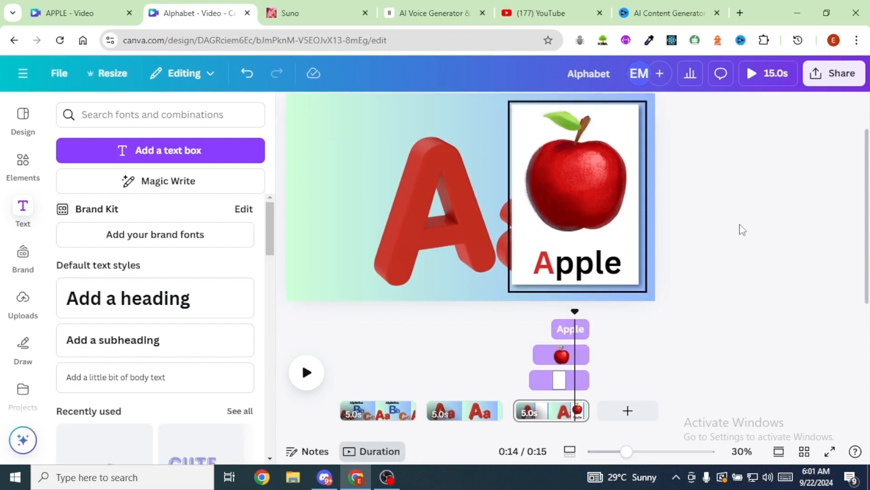
# - Add a fourth page, search the elements for letter B, and place the blue 3D letters B and b side by side
pyautogui.click(628, 411)
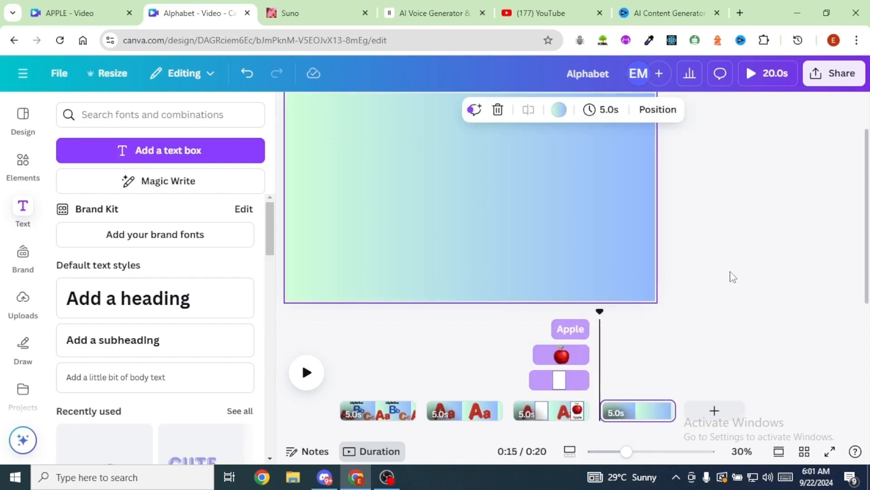
pyautogui.click(22, 166)
pyautogui.click(96, 118)
pyautogui.write('letter')
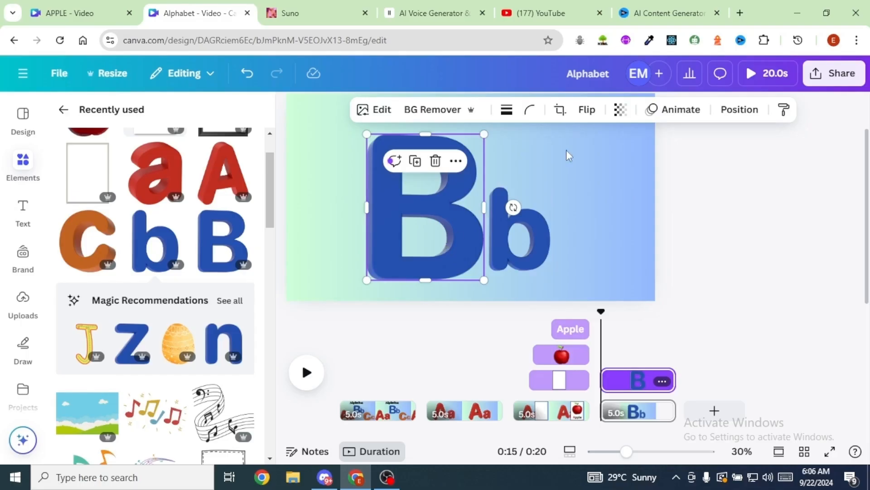
# - Apply the Pulse motion effect to the capital B and lower its intensity
pyautogui.click(680, 110)
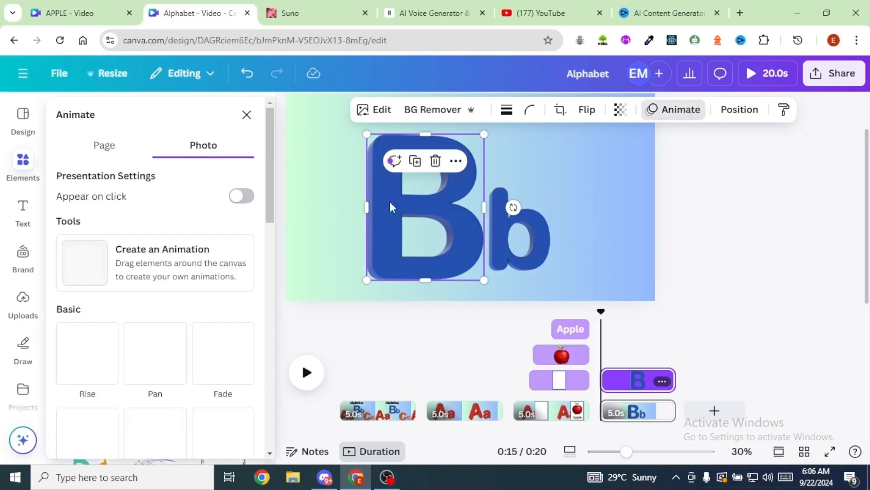
pyautogui.scroll(-5, 223, 335)
pyautogui.click(222, 329)
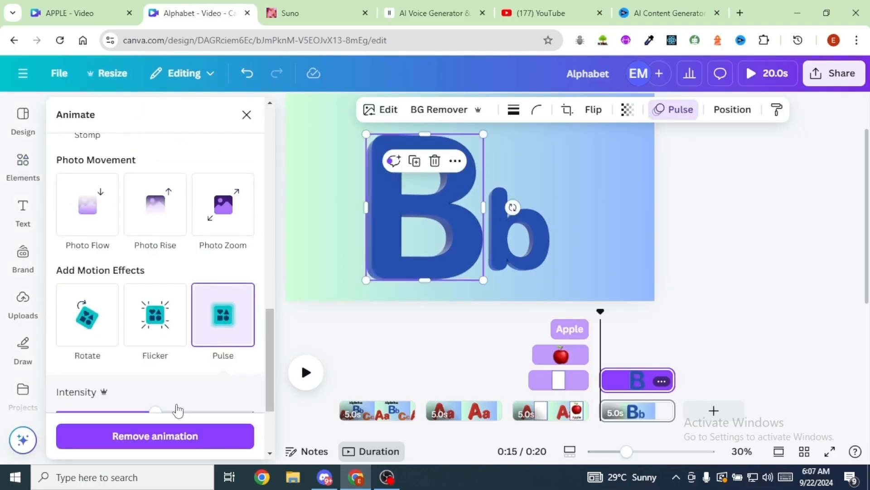
pyautogui.scroll(-3, 155, 412)
pyautogui.moveTo(155, 286); pyautogui.dragTo(86, 288)
# - Apply the Pulse motion effect to the lowercase b with a low intensity
pyautogui.click(527, 257)
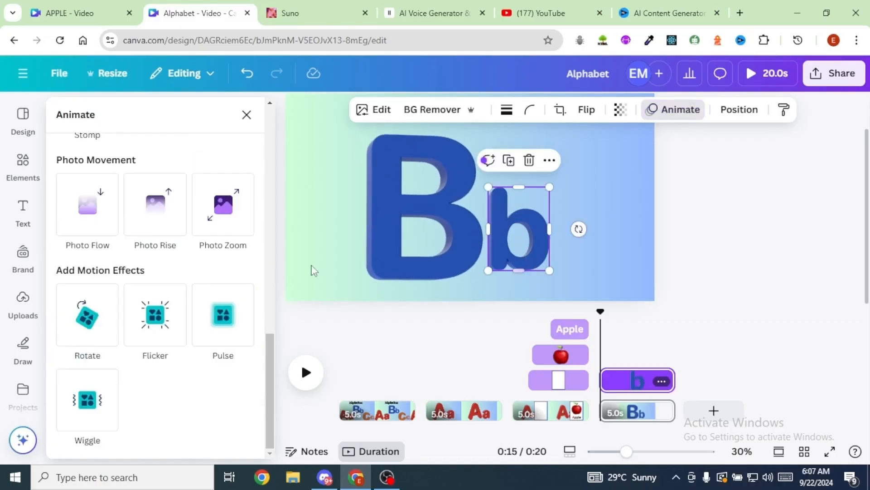
pyautogui.click(224, 322)
pyautogui.moveTo(120, 411); pyautogui.dragTo(64, 411)
pyautogui.click(785, 236)
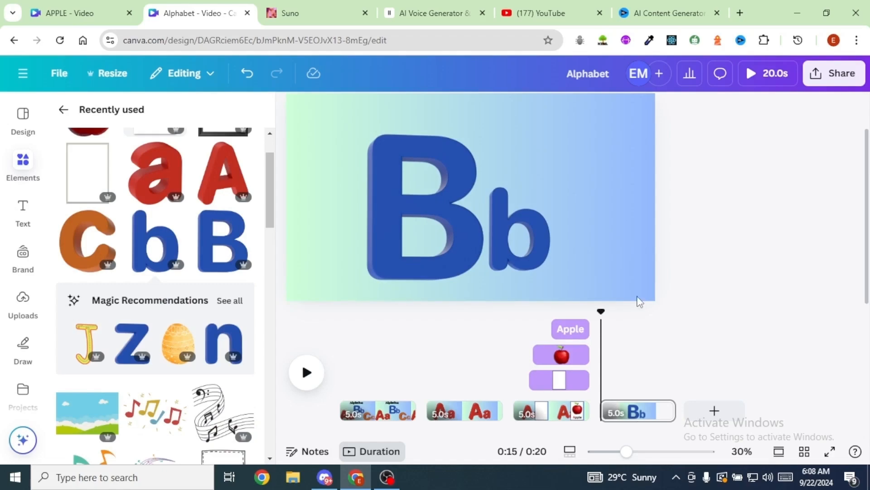
# - Duplicate the third page with the Apple card and arrange the pages so that the copy follows the Bb page
pyautogui.moveTo(601, 318); pyautogui.dragTo(536, 326)
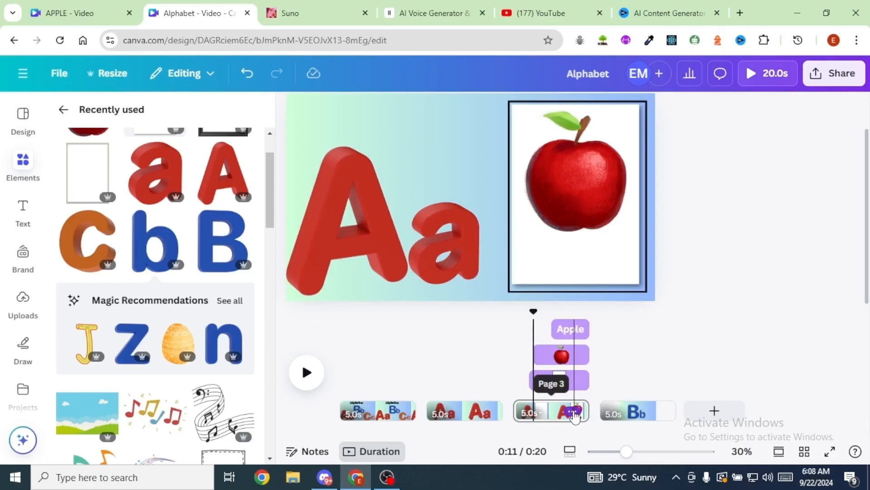
pyautogui.click(573, 412)
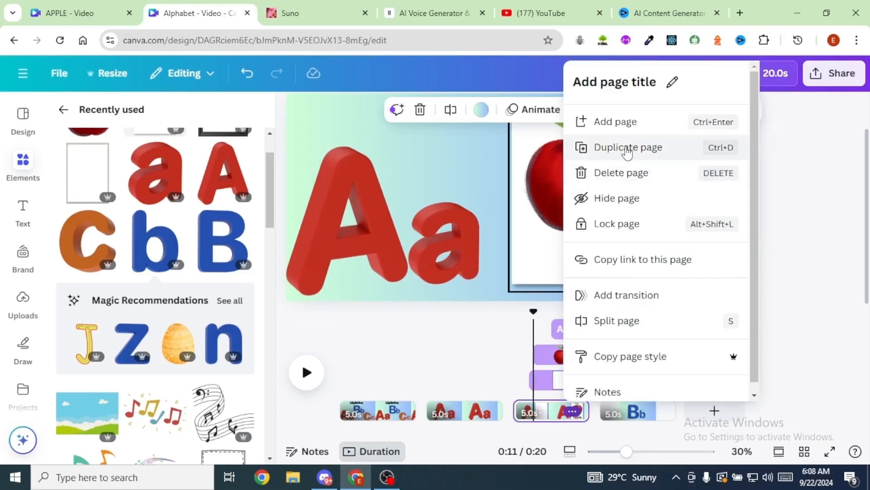
pyautogui.click(628, 148)
pyautogui.moveTo(728, 404); pyautogui.dragTo(601, 415)
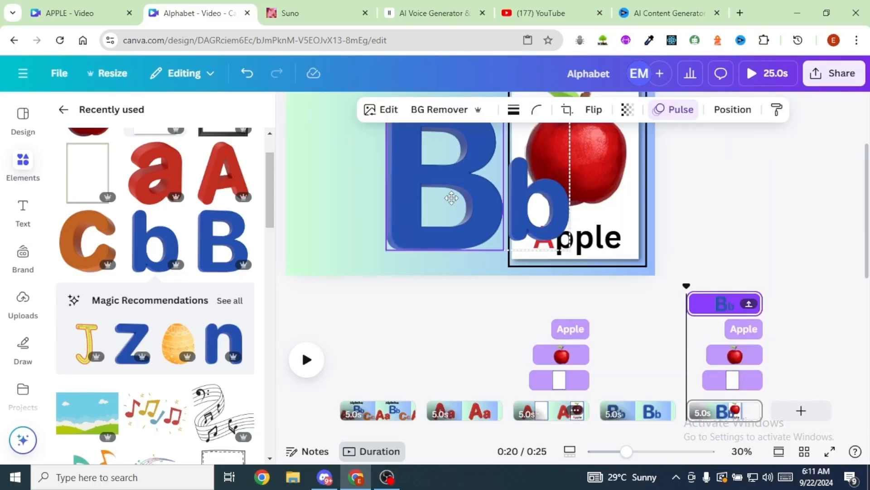
# - On the duplicated card page, move the Bb group's layer beneath the white card, directly above the background
pyautogui.click(452, 198)
pyautogui.click(732, 109)
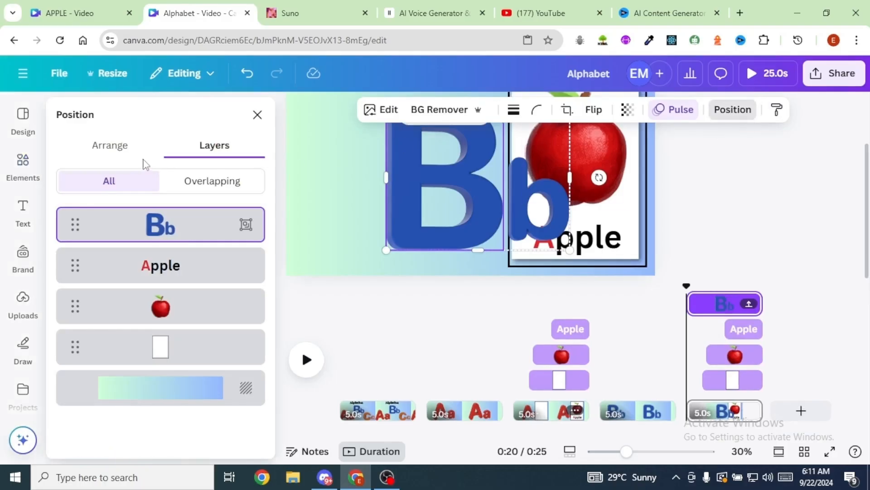
pyautogui.moveTo(171, 207); pyautogui.dragTo(205, 349)
# - Create a custom animation path that moves the Bb group leftwards, clear of the white card, and raise its speed
pyautogui.click(675, 110)
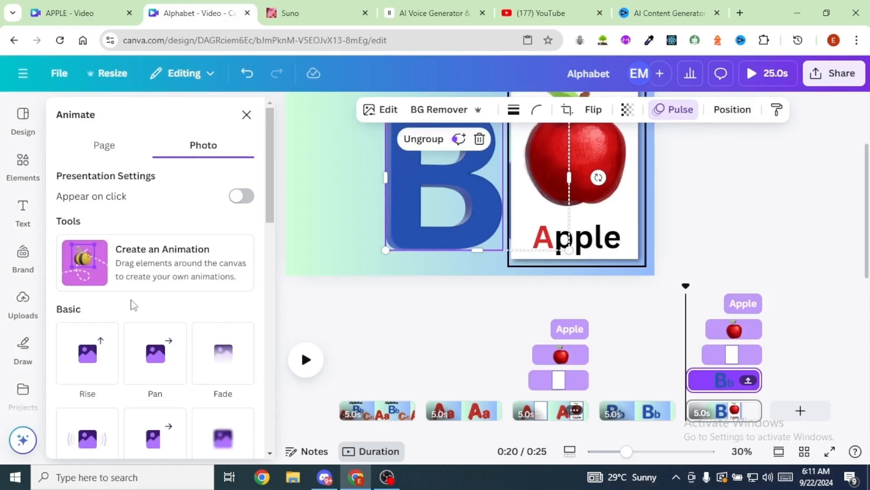
pyautogui.click(91, 265)
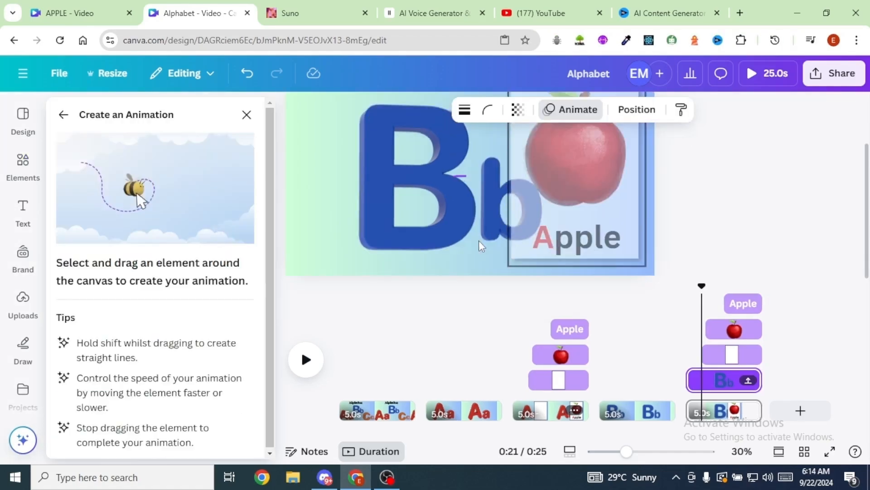
pyautogui.moveTo(479, 240); pyautogui.dragTo(414, 255)
pyautogui.moveTo(216, 243); pyautogui.dragTo(237, 243)
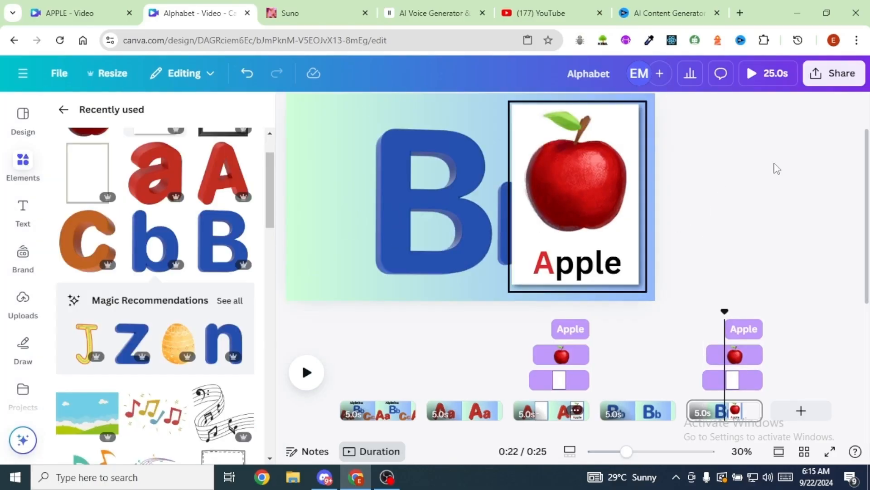
# - Replace the apple picture on the Bb page's card with a black-and-white soccer ball graphic by searching the elements for ball
pyautogui.press('Delete')
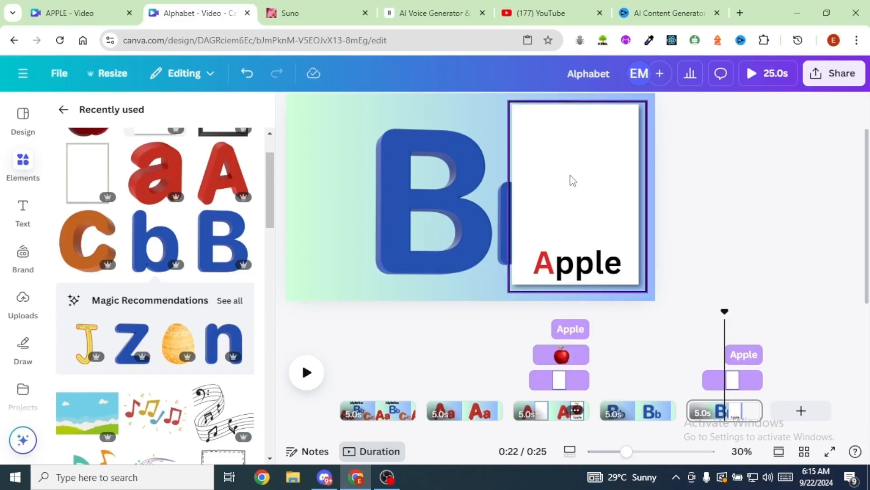
pyautogui.click(20, 162)
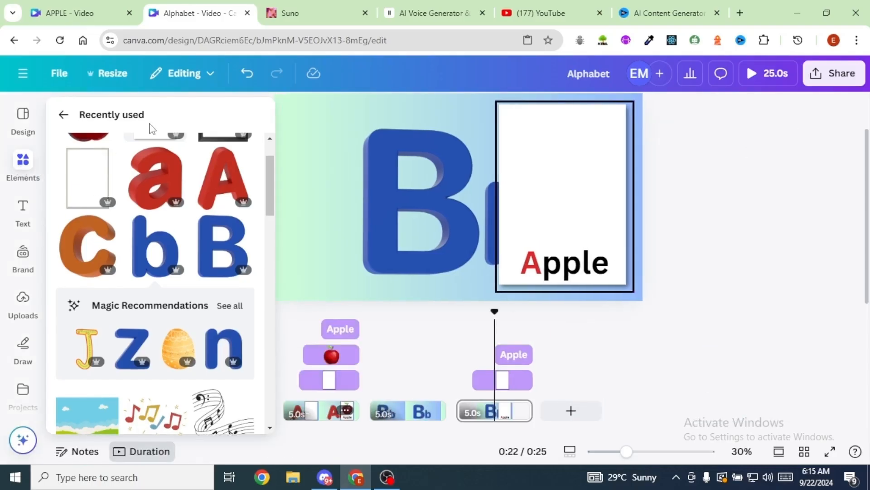
pyautogui.click(116, 116)
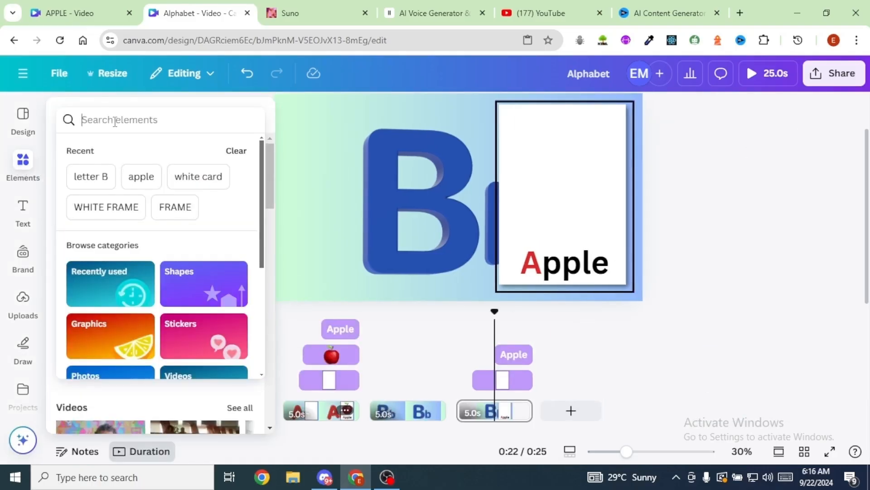
pyautogui.write('ball')
pyautogui.press('Return')
pyautogui.click(101, 155)
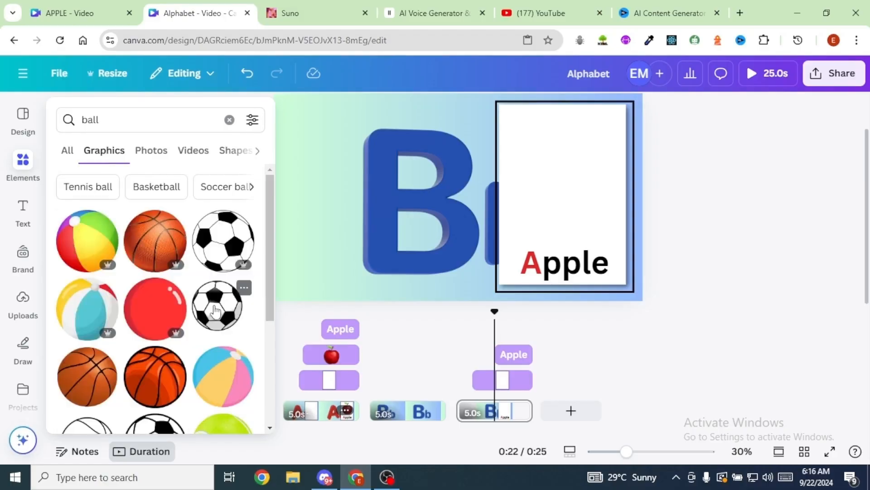
pyautogui.click(217, 239)
pyautogui.moveTo(446, 204); pyautogui.dragTo(516, 156)
# - Change the card's text to Ball and colour its letter B blue (#2550AE) to match the 3D letters
pyautogui.scroll(2, 689, 206)
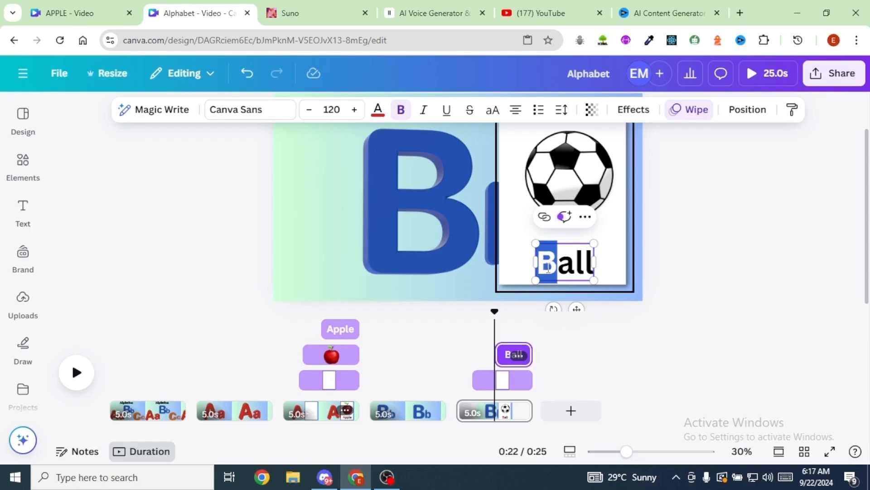
pyautogui.click(378, 110)
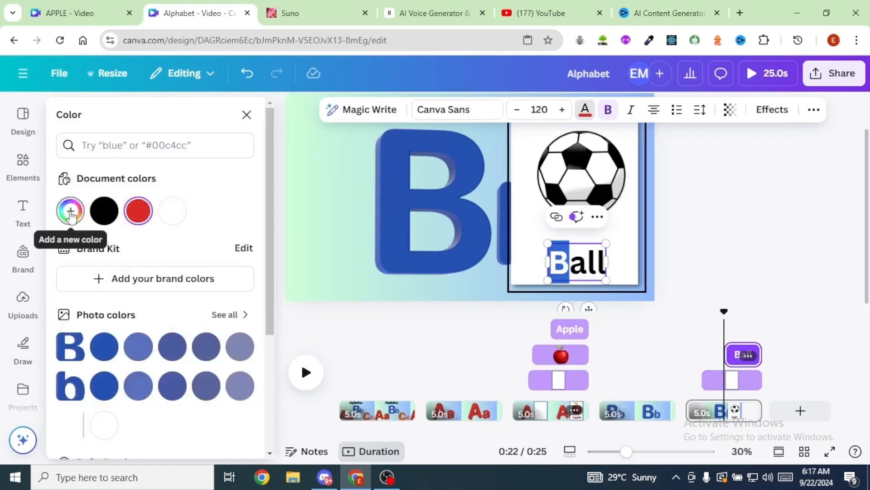
pyautogui.click(71, 211)
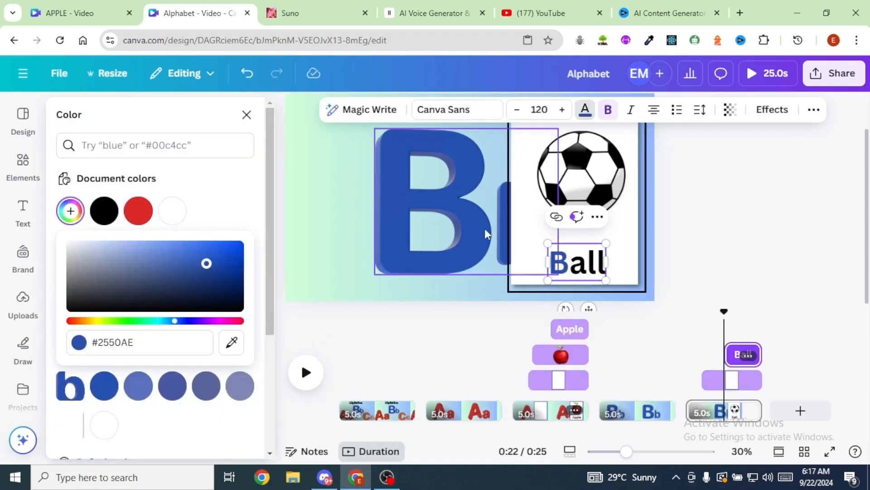
pyautogui.click(730, 220)
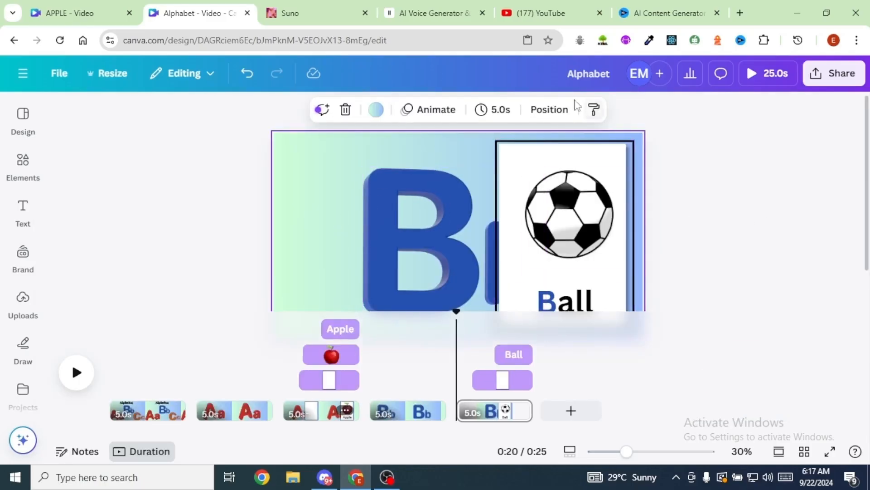
# - Trim the start of the soccer ball's timing to 3.6 s so it appears just after the white card
pyautogui.click(549, 112)
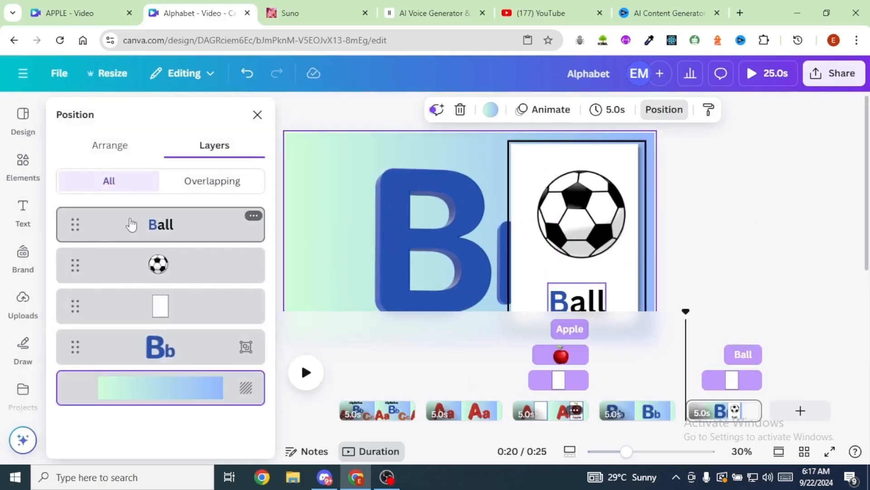
pyautogui.click(157, 266)
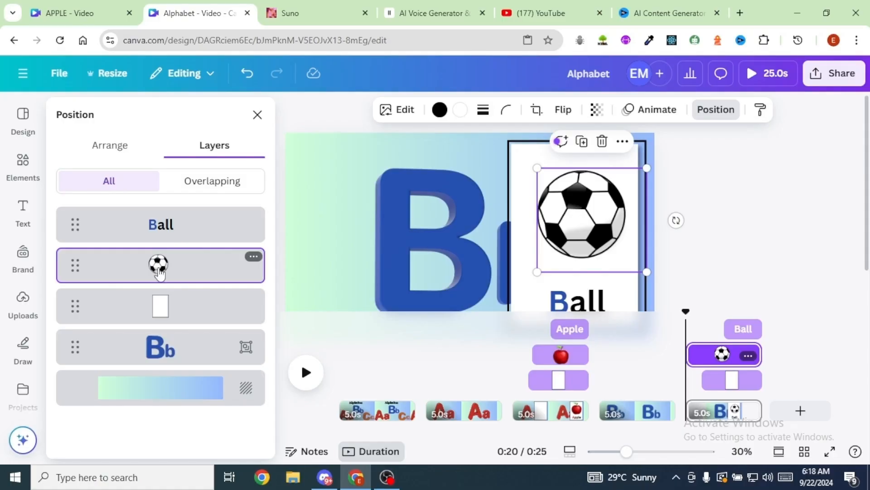
pyautogui.moveTo(687, 314); pyautogui.dragTo(704, 319)
pyautogui.moveTo(689, 355); pyautogui.dragTo(710, 356)
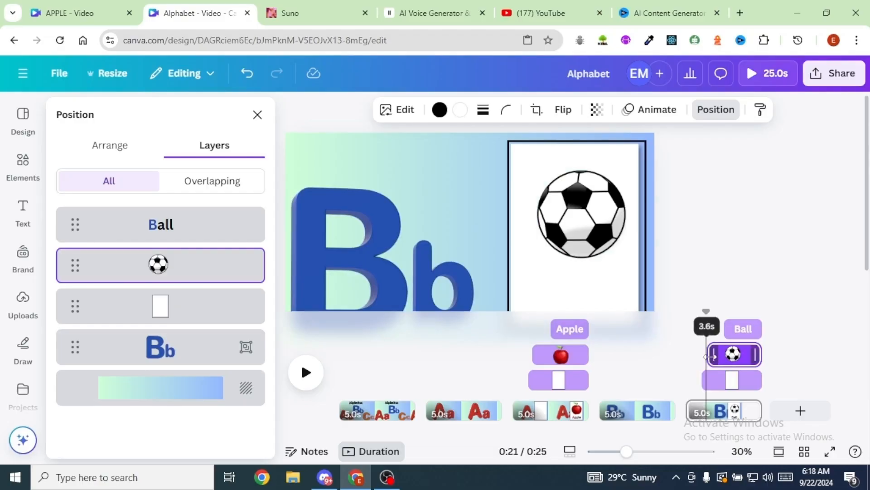
# - Start the Ball text's timing just after the soccer ball and lower the speed of its Wipe animation
pyautogui.click(710, 326)
pyautogui.moveTo(704, 312); pyautogui.dragTo(712, 312)
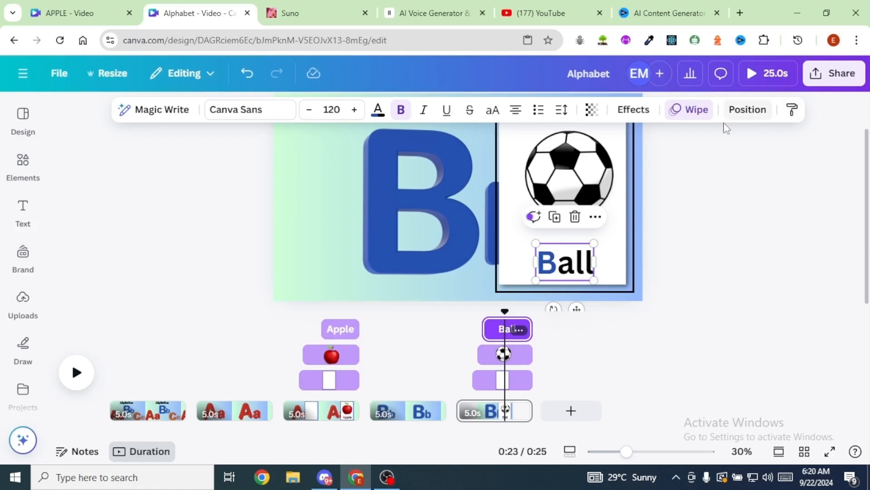
pyautogui.click(691, 111)
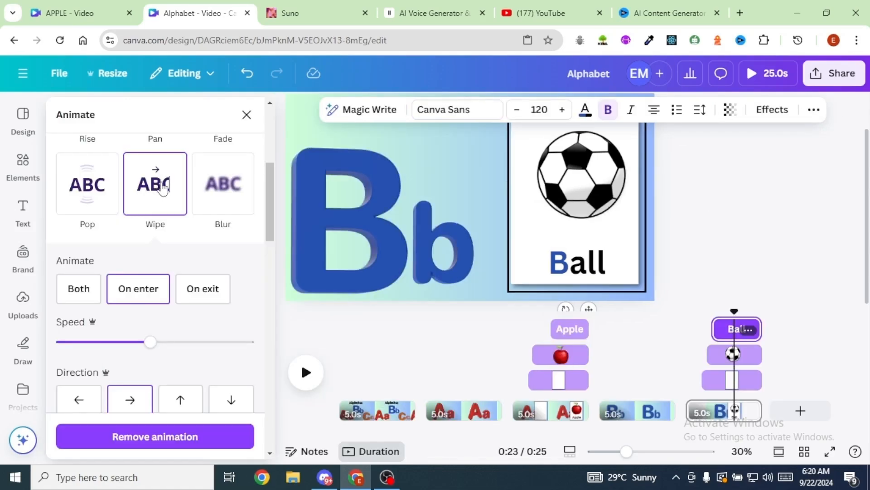
pyautogui.moveTo(150, 342); pyautogui.dragTo(101, 343)
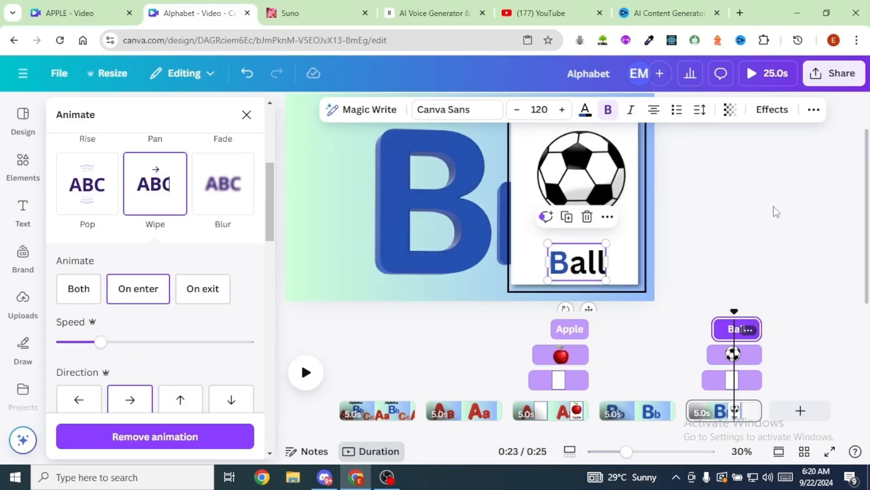
pyautogui.click(777, 212)
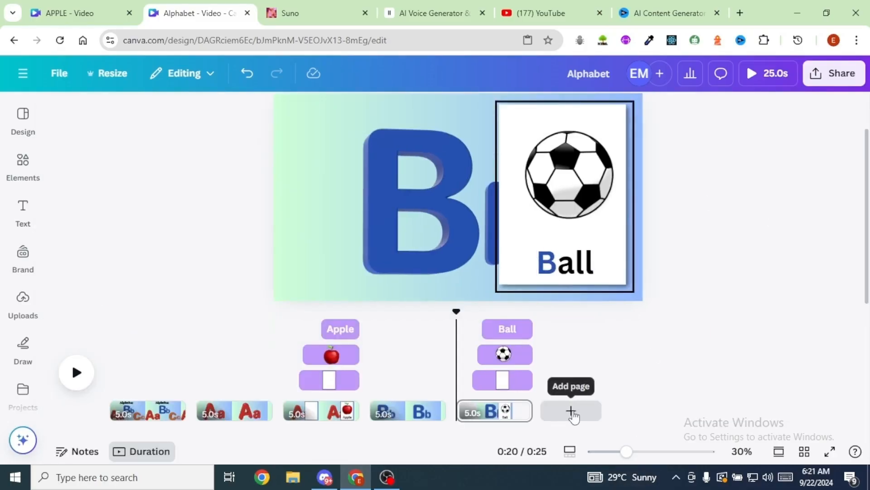
# - Add a new page at the end of the video and search the elements for letter c
pyautogui.click(572, 411)
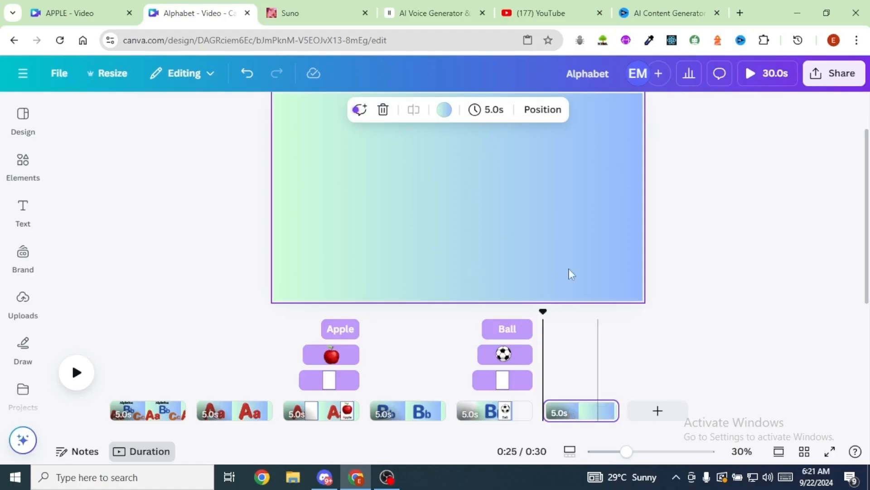
pyautogui.click(25, 167)
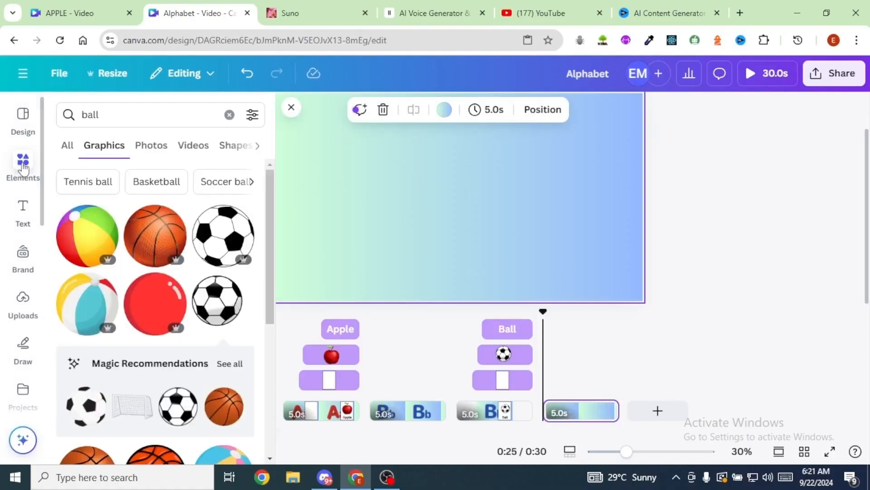
pyautogui.doubleClick(95, 117)
pyautogui.write('let')
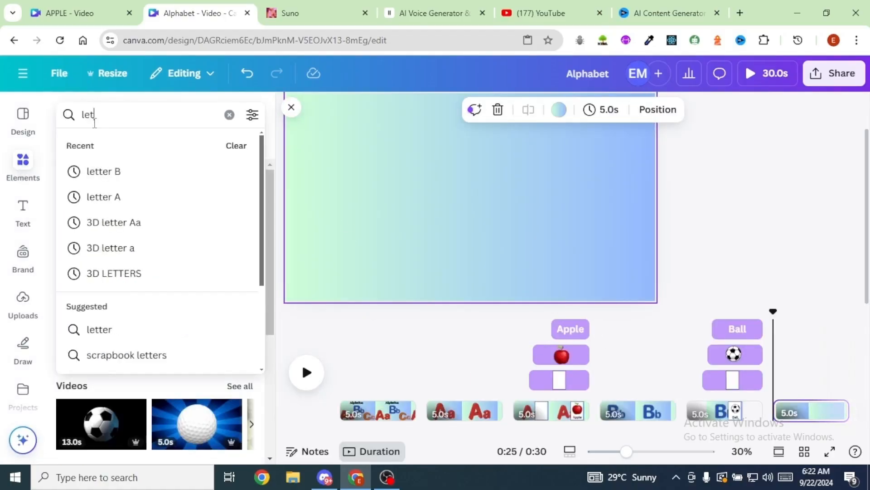
pyautogui.write('ter c')
pyautogui.press('Return')
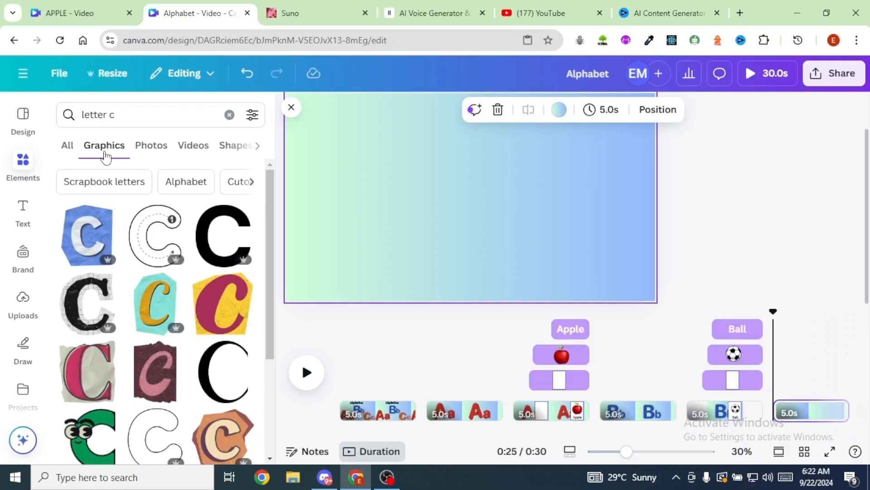
# - Place an orange 3D letter C twice on the new page, one large and one small beside it, to form Cc
pyautogui.scroll(-3, 164, 254)
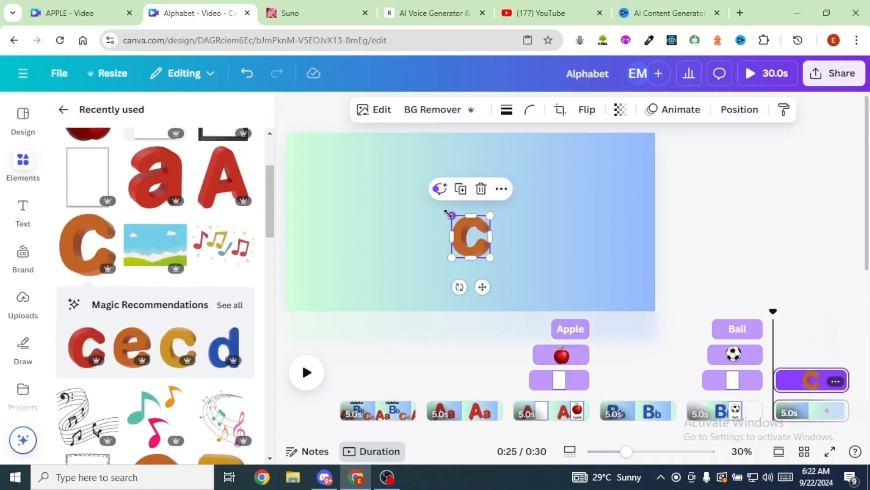
pyautogui.moveTo(451, 214); pyautogui.dragTo(372, 168)
pyautogui.moveTo(395, 259); pyautogui.dragTo(378, 275)
pyautogui.moveTo(489, 276); pyautogui.dragTo(507, 296)
pyautogui.moveTo(442, 219); pyautogui.dragTo(435, 219)
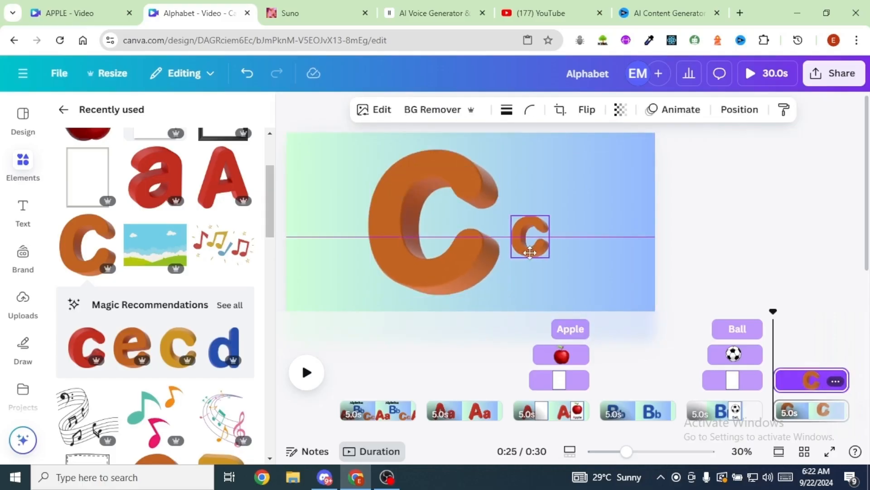
pyautogui.moveTo(531, 236); pyautogui.dragTo(568, 198)
pyautogui.moveTo(542, 245); pyautogui.dragTo(538, 250)
pyautogui.moveTo(512, 262); pyautogui.dragTo(508, 266)
pyautogui.click(503, 231)
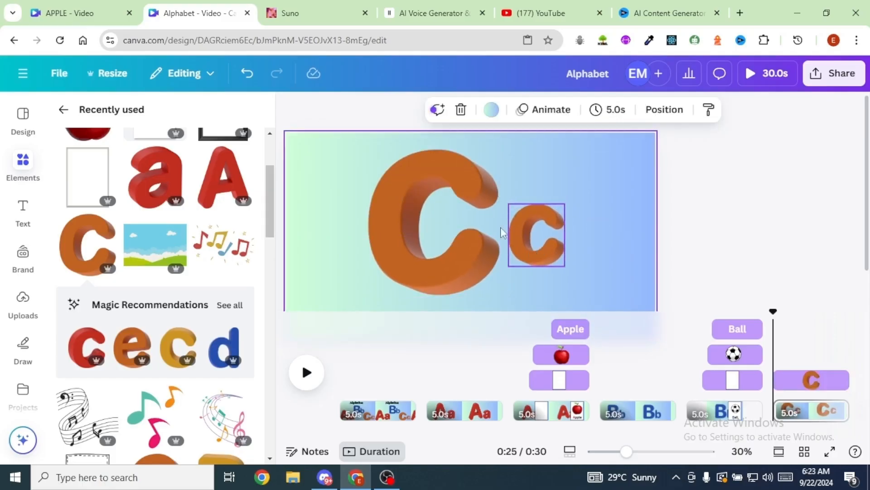
# - Apply the Wiggle motion effect to both the large and the small C, each with reduced intensity
pyautogui.click(434, 248)
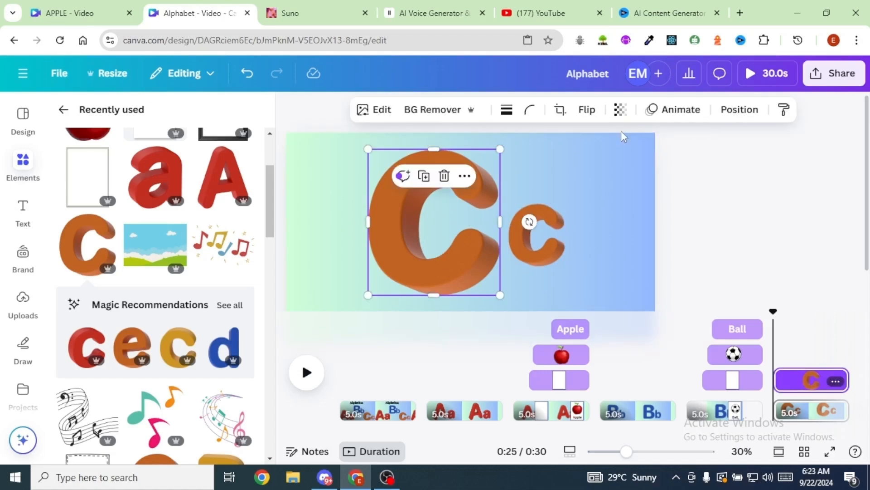
pyautogui.click(676, 109)
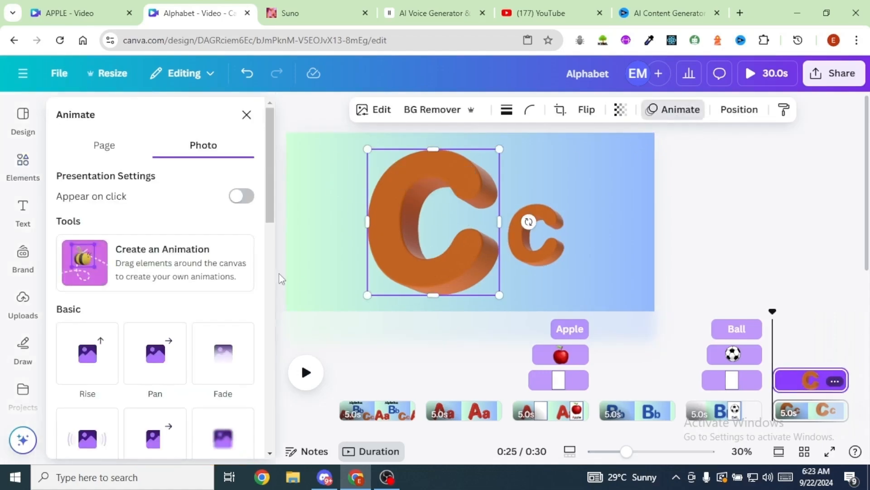
pyautogui.scroll(-10, 229, 378)
pyautogui.click(109, 352)
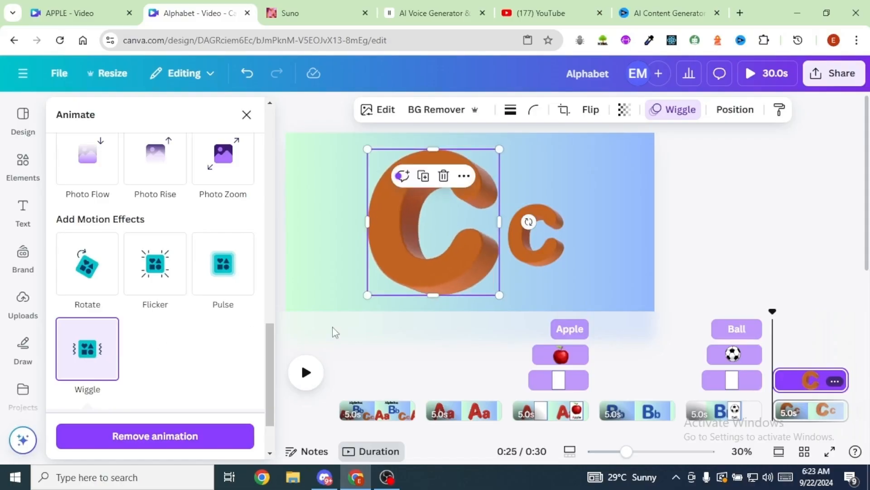
pyautogui.scroll(-3, 127, 376)
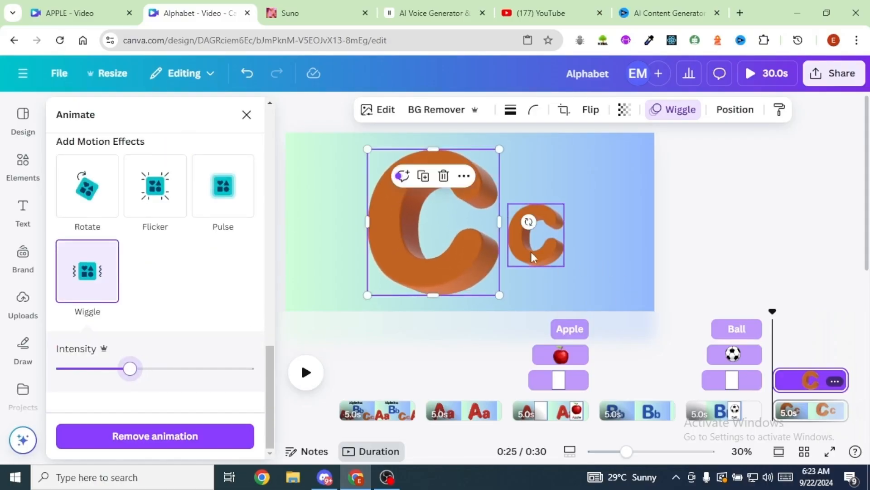
pyautogui.click(552, 243)
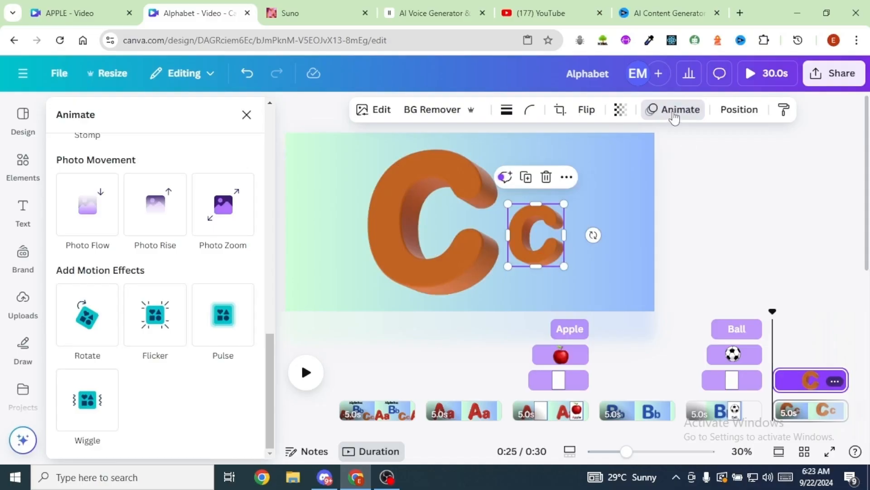
pyautogui.click(102, 406)
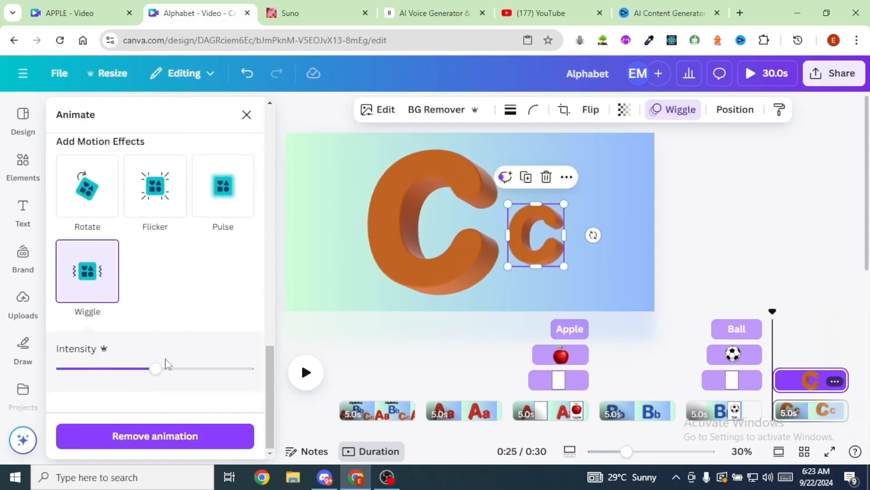
pyautogui.moveTo(156, 371); pyautogui.dragTo(129, 372)
# - Duplicate the Ball card page and move the copy after the Cc page
pyautogui.hscroll(1, 715, 313)
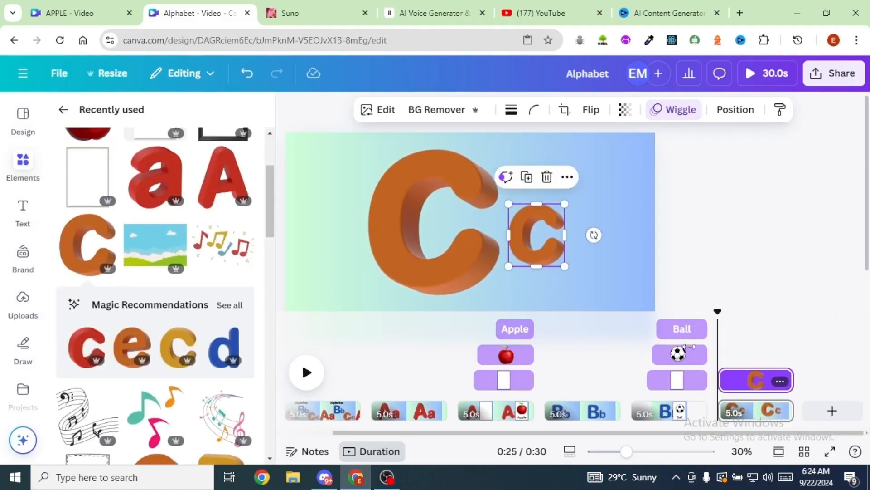
pyautogui.click(693, 411)
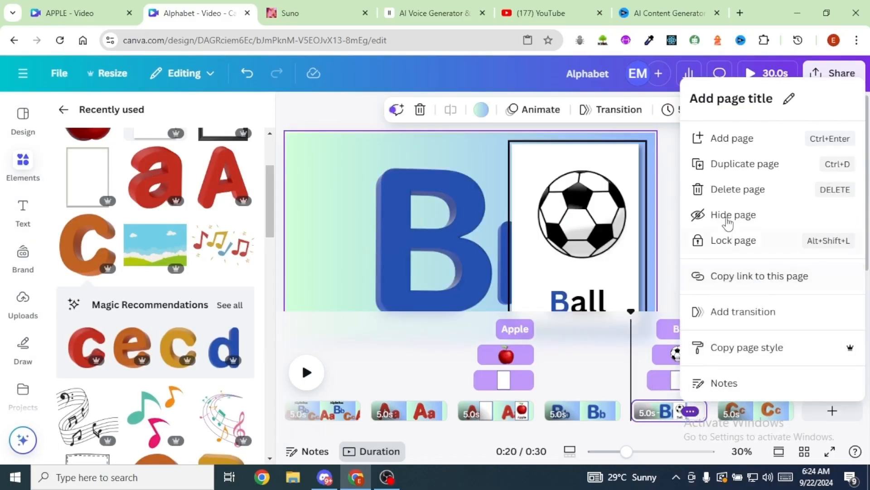
pyautogui.click(735, 166)
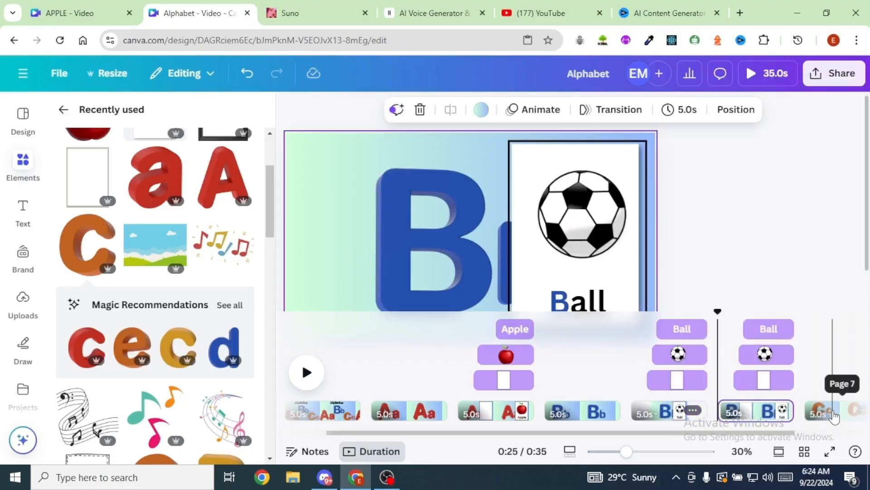
pyautogui.moveTo(747, 411); pyautogui.dragTo(722, 413)
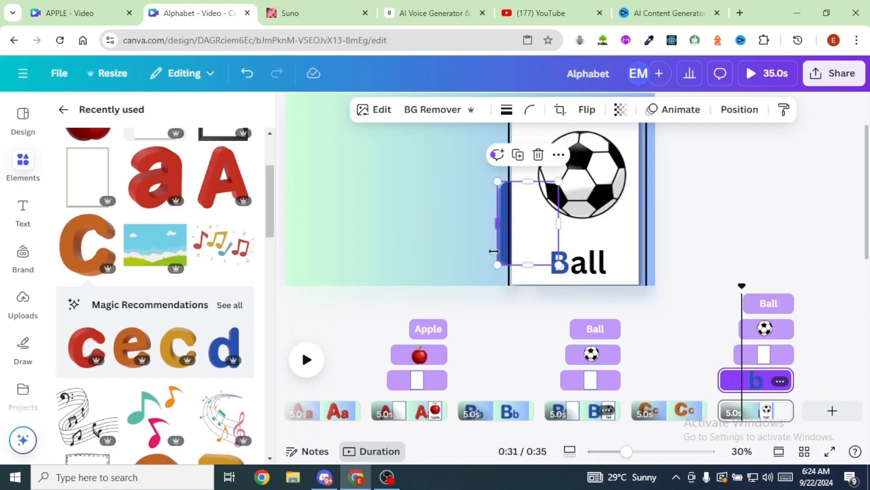
# - Replace the Bb letters on the duplicated card page with a large and a small orange 3D letter C
pyautogui.press('Delete')
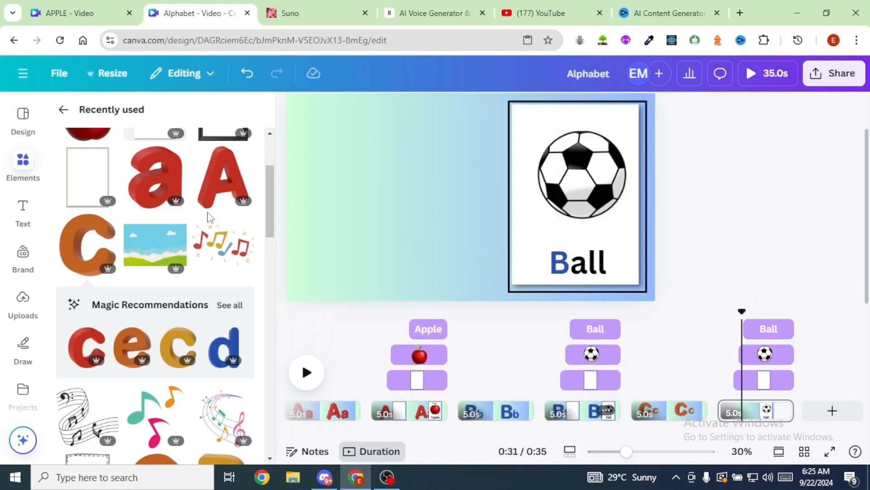
pyautogui.click(87, 245)
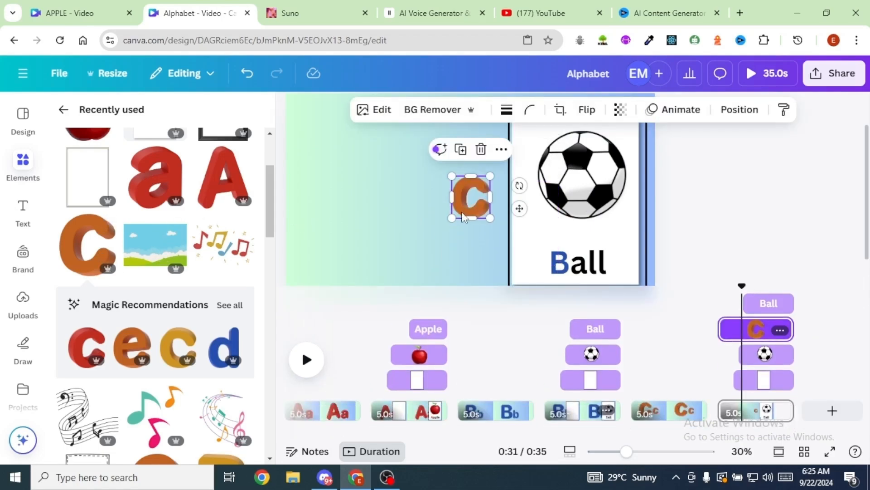
pyautogui.moveTo(452, 218); pyautogui.dragTo(366, 233)
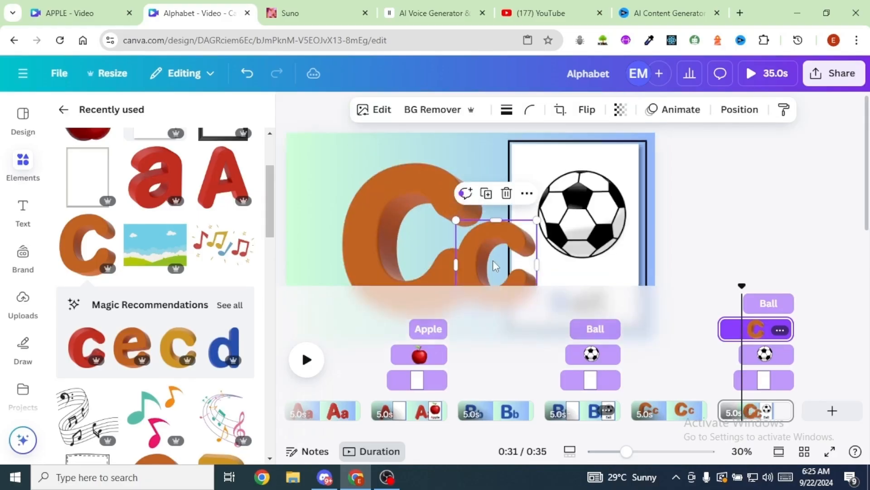
pyautogui.moveTo(494, 259); pyautogui.dragTo(506, 249)
# - Move both C layers beneath the white card, directly above the background, and group the two letters
pyautogui.click(664, 111)
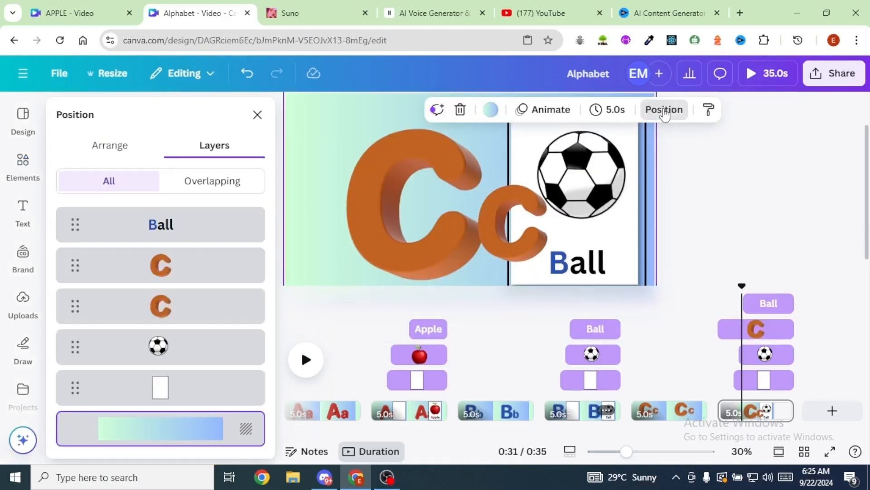
pyautogui.click(164, 307)
pyautogui.moveTo(164, 308); pyautogui.dragTo(167, 406)
pyautogui.moveTo(172, 264); pyautogui.dragTo(173, 371)
pyautogui.click(431, 244)
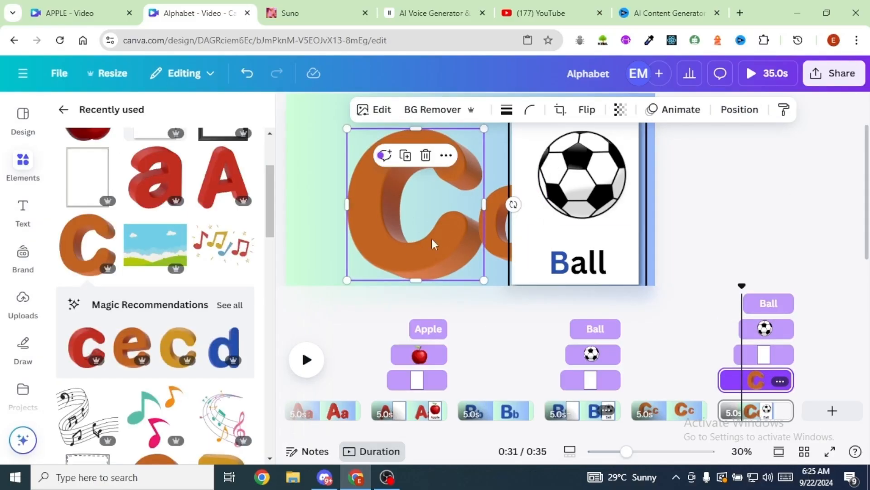
pyautogui.keyDown('shift'); pyautogui.click(494, 232); pyautogui.keyUp('shift')
pyautogui.click(412, 159)
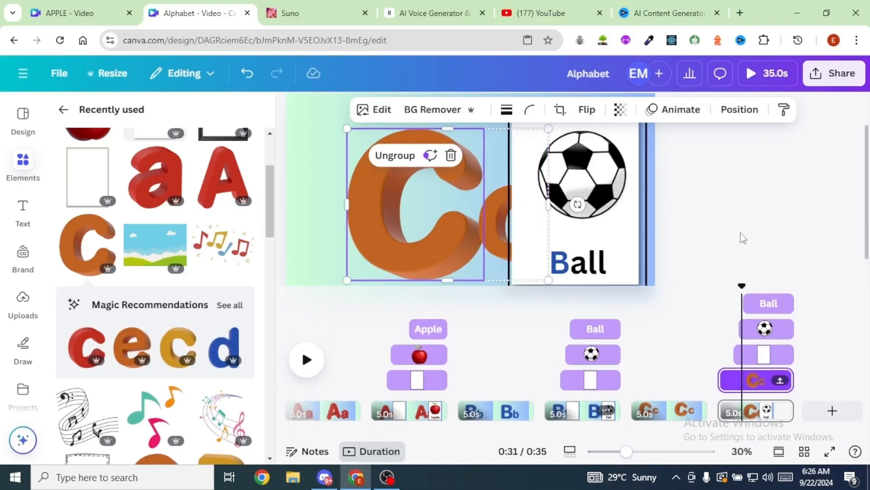
# - Create a custom animation path that moves the Cc group leftwards, clear of the white card, at maximum speed
pyautogui.scroll(-1, 736, 202)
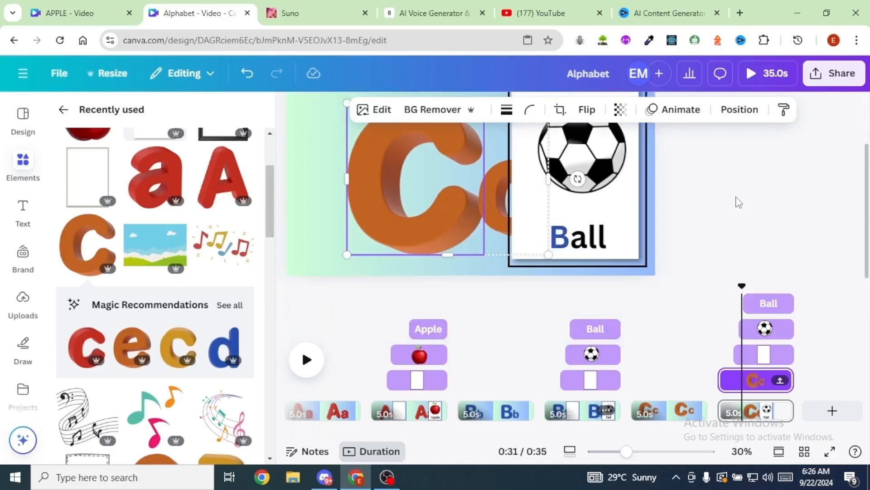
pyautogui.scroll(1, 498, 276)
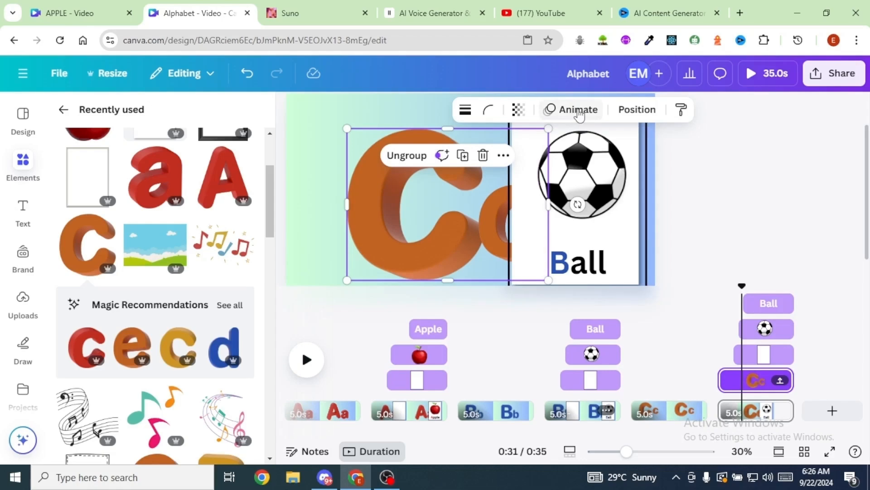
pyautogui.click(578, 112)
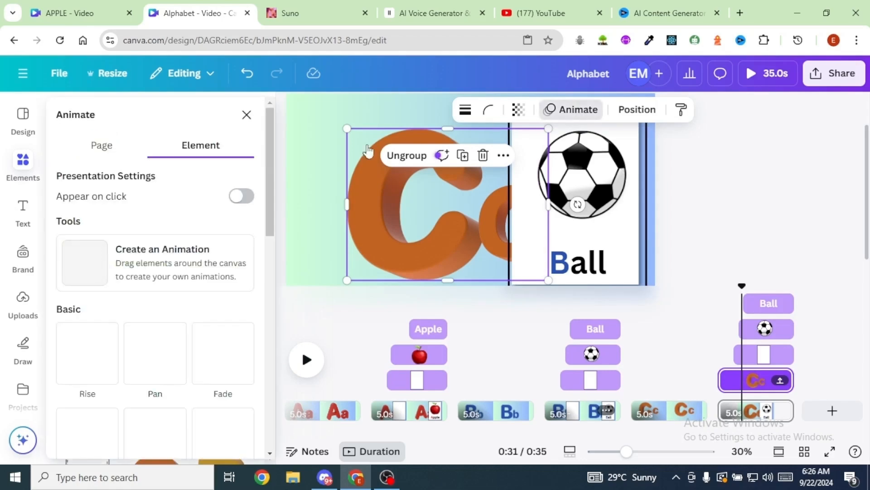
pyautogui.click(84, 268)
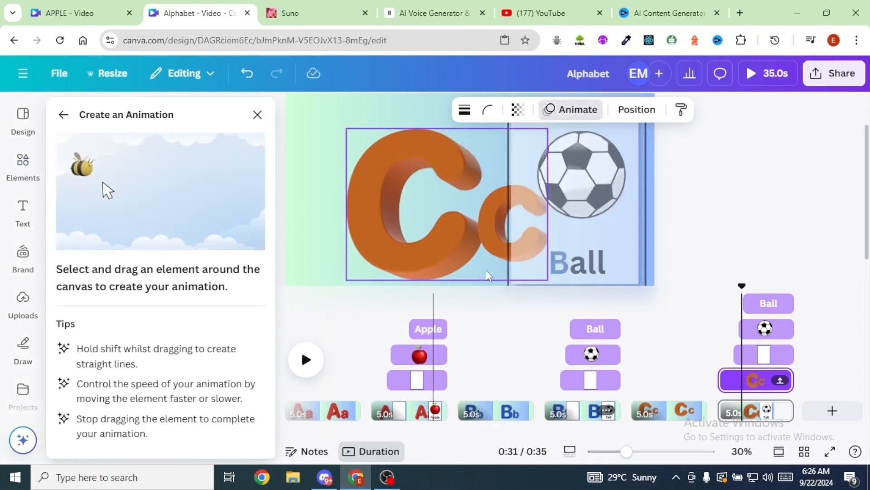
pyautogui.moveTo(485, 270); pyautogui.dragTo(419, 275)
pyautogui.moveTo(81, 245); pyautogui.dragTo(247, 245)
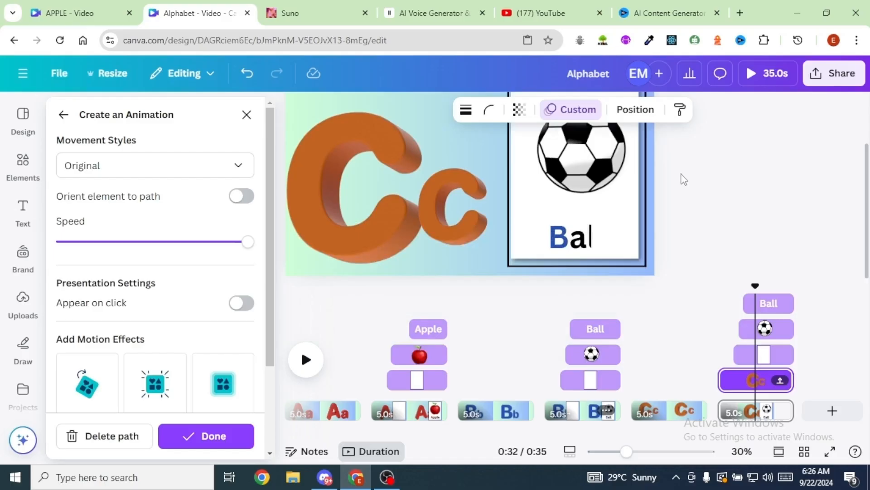
# - Replace the soccer ball on the last card page with a pink sitting cat graphic found by searching elements for "cat"
pyautogui.click(596, 208)
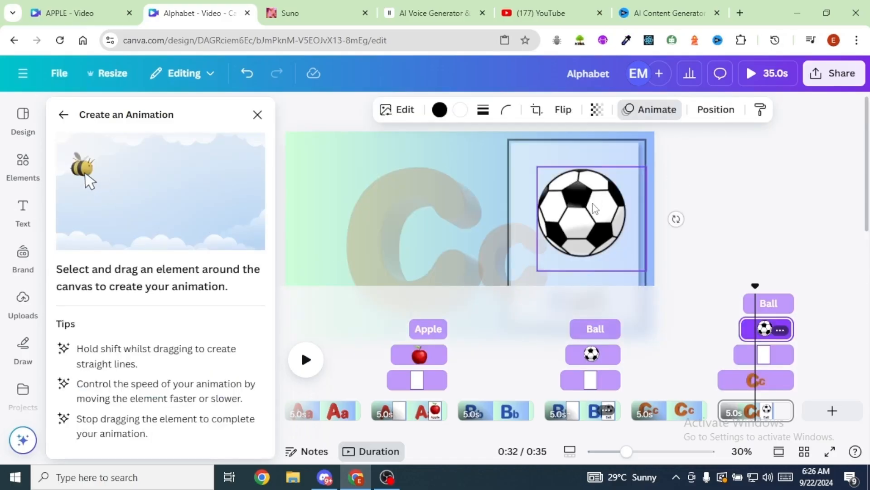
pyautogui.press('Delete')
pyautogui.click(144, 120)
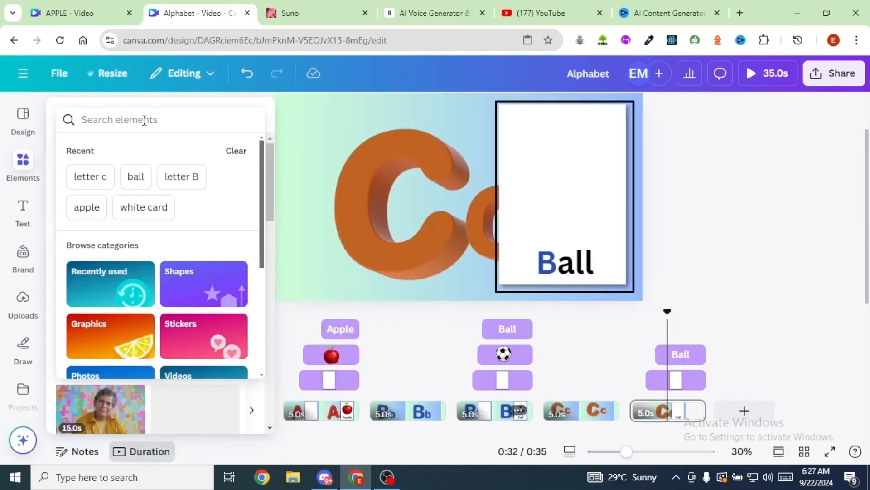
pyautogui.write('cat')
pyautogui.press('Return')
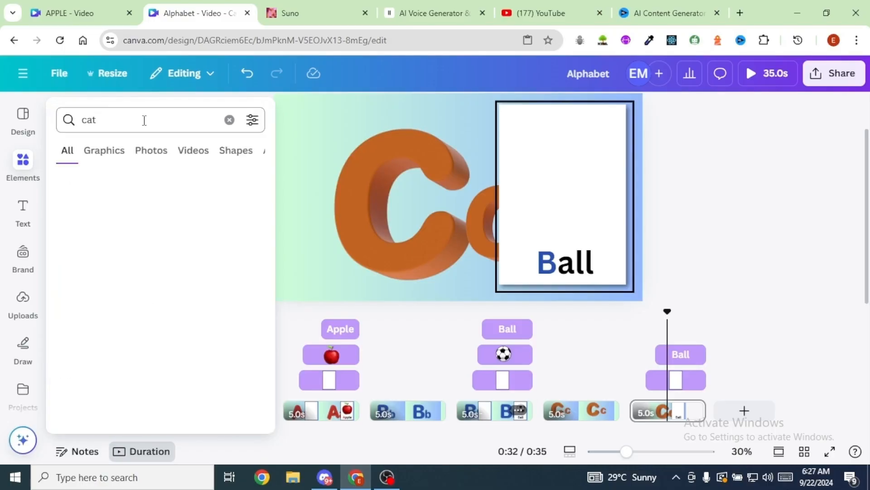
pyautogui.click(105, 152)
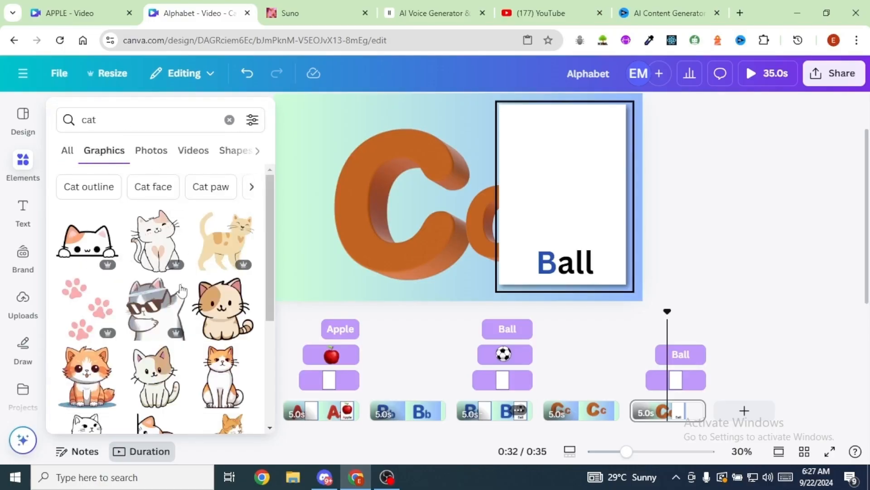
pyautogui.scroll(-5, 183, 285)
pyautogui.click(223, 278)
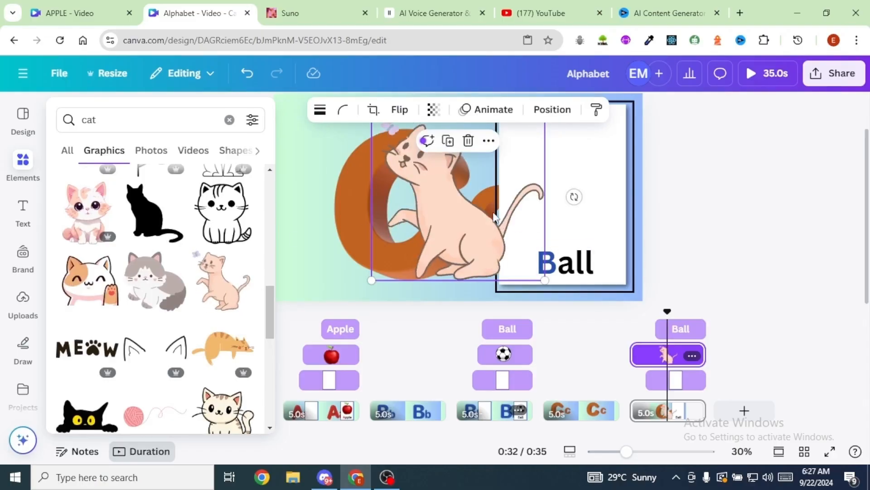
# - Shrink the cat graphic to fit the white card and centre it above the word
pyautogui.moveTo(498, 219); pyautogui.dragTo(567, 197)
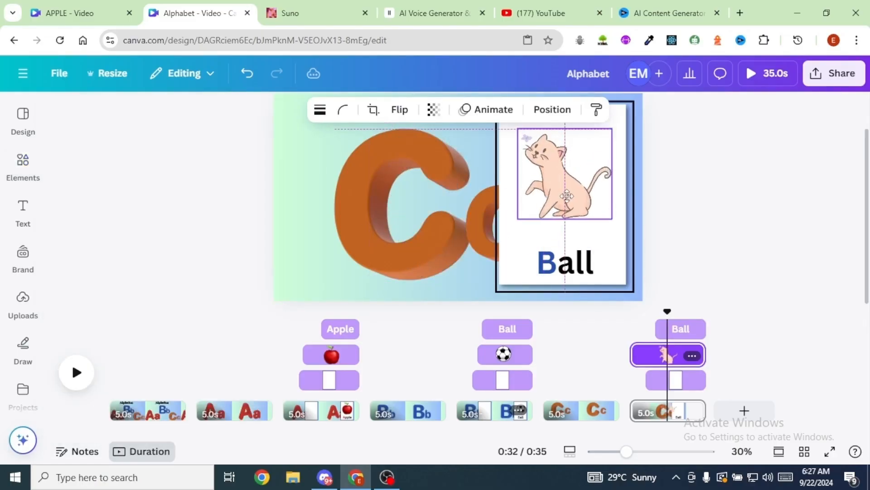
pyautogui.moveTo(517, 219); pyautogui.dragTo(508, 228)
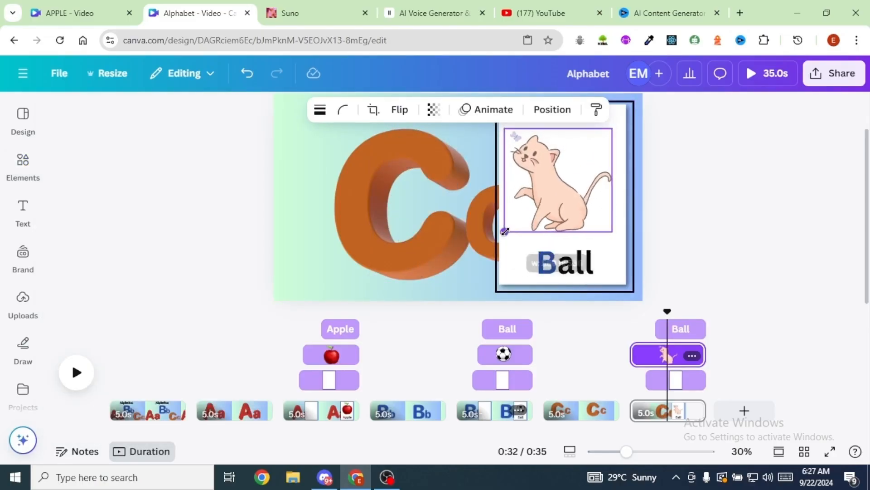
pyautogui.moveTo(569, 206); pyautogui.dragTo(574, 208)
# - Change the card's word to "Cat" with an orange C and the remaining letters in black
pyautogui.click(552, 262)
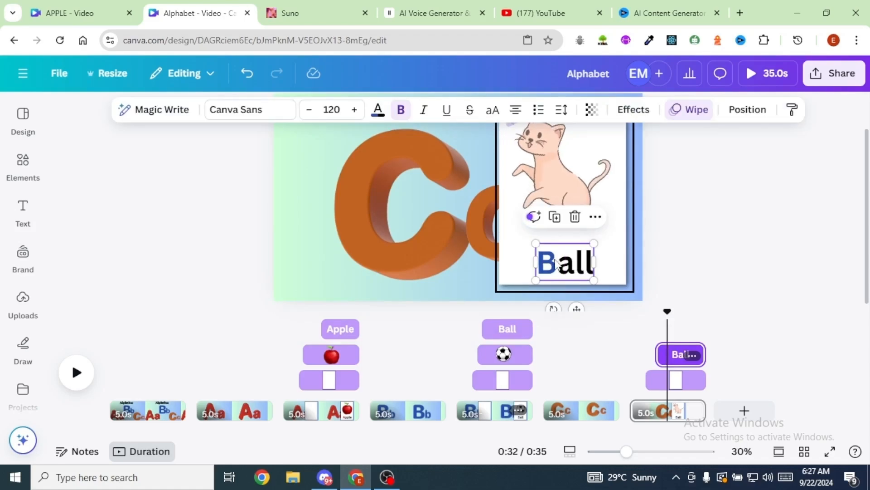
pyautogui.doubleClick(552, 261)
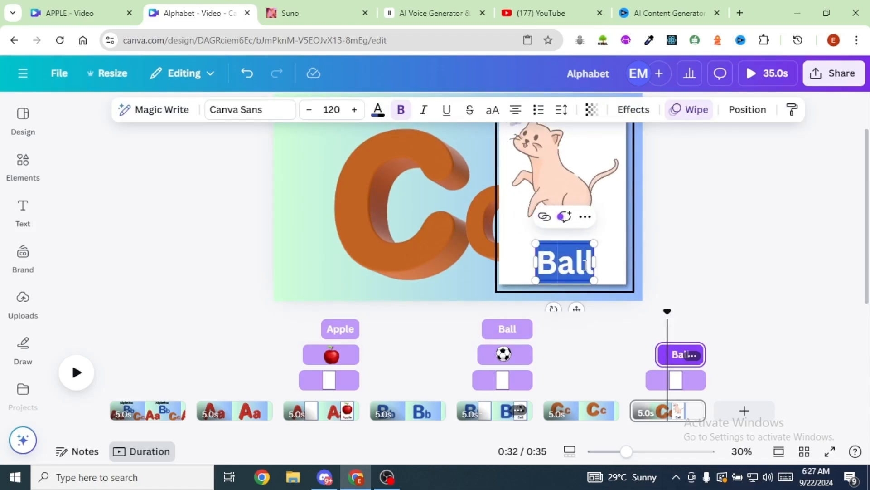
pyautogui.write('Cat')
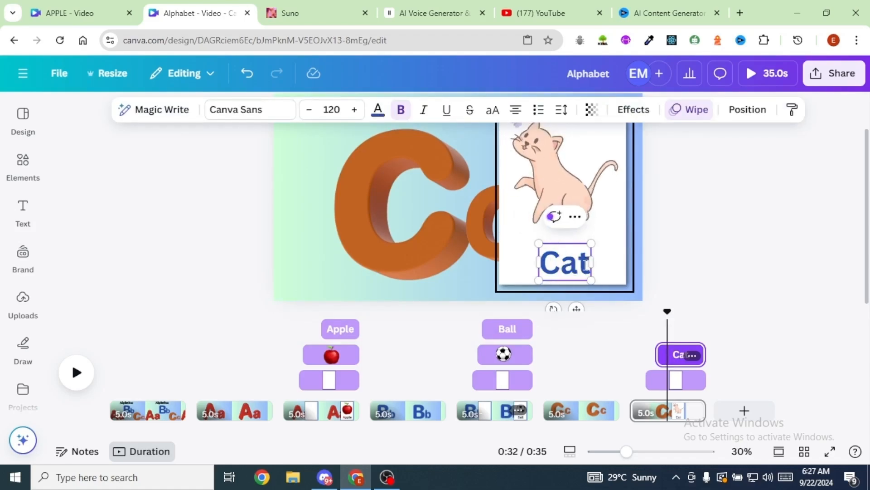
pyautogui.click(331, 156)
pyautogui.click(302, 123)
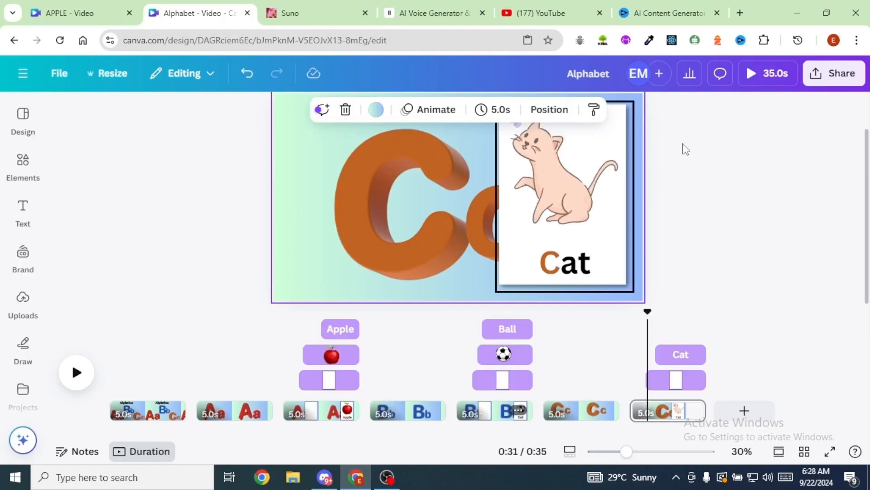
# - Select the cat layer and trim its start to about 31.4 s so it appears after the white card
pyautogui.click(549, 110)
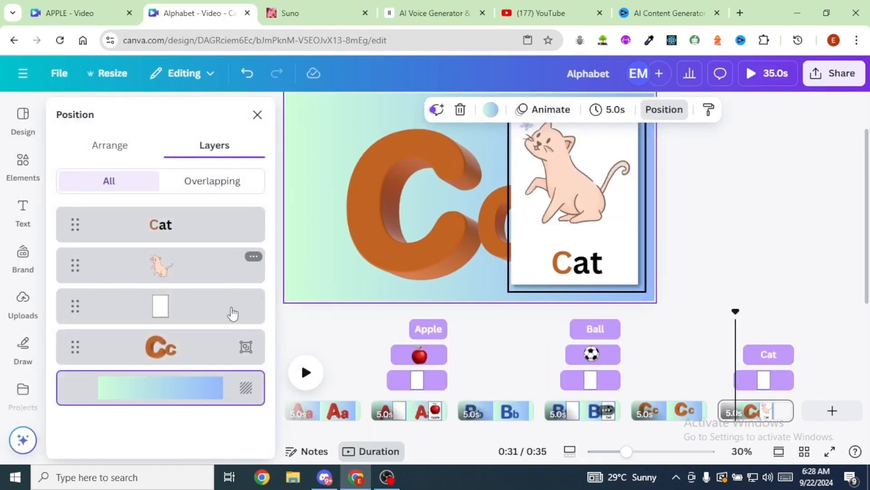
pyautogui.click(217, 272)
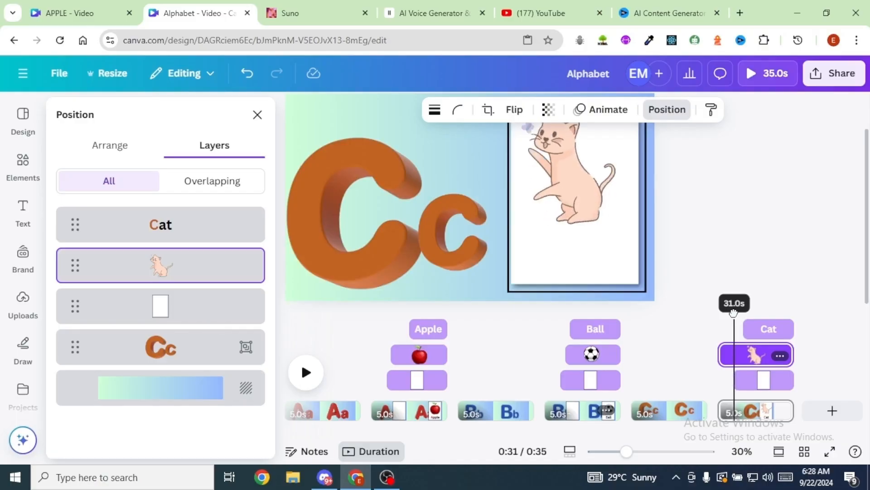
pyautogui.moveTo(720, 355); pyautogui.dragTo(744, 357)
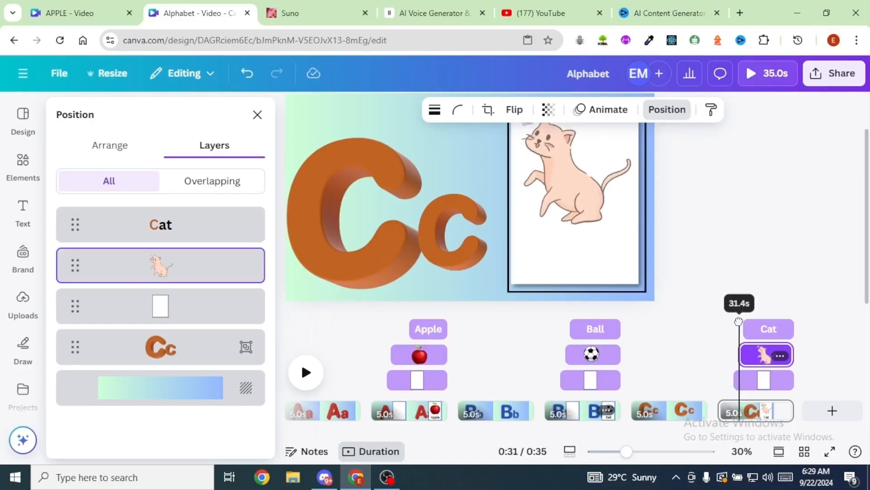
# - Play back the Cat card page from its start to check the element timing
pyautogui.click(772, 325)
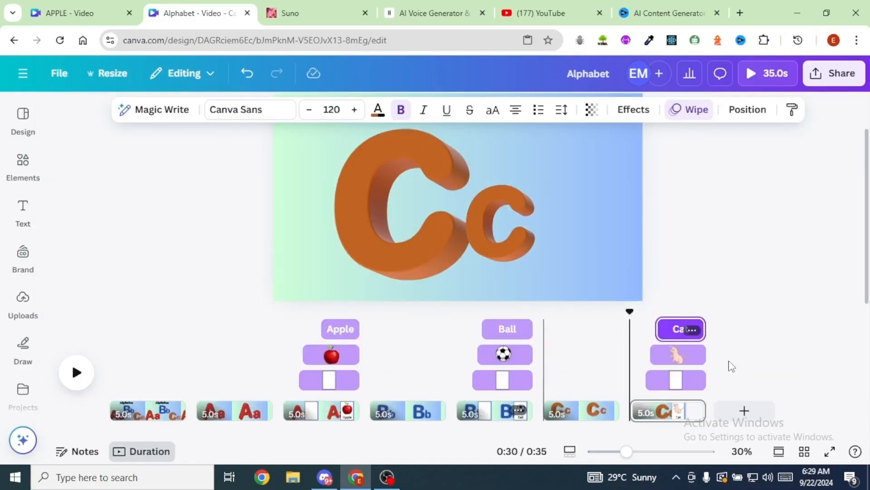
pyautogui.click(78, 379)
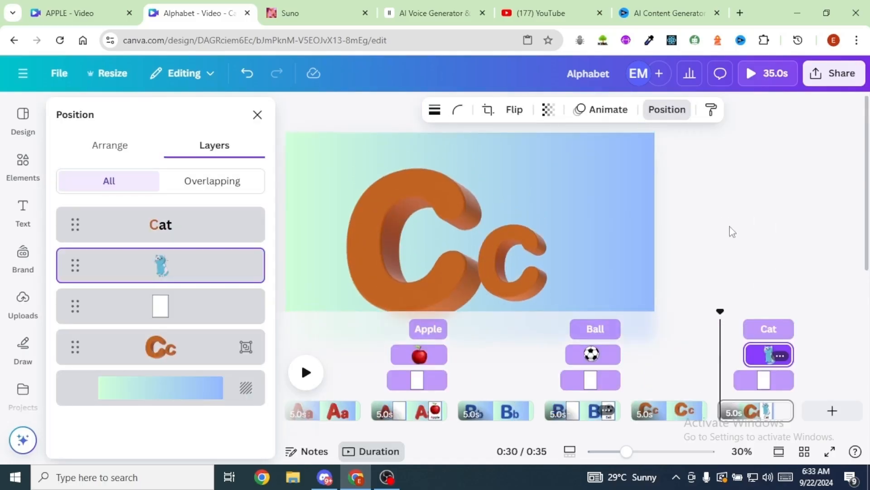
pyautogui.moveTo(719, 311); pyautogui.dragTo(716, 311)
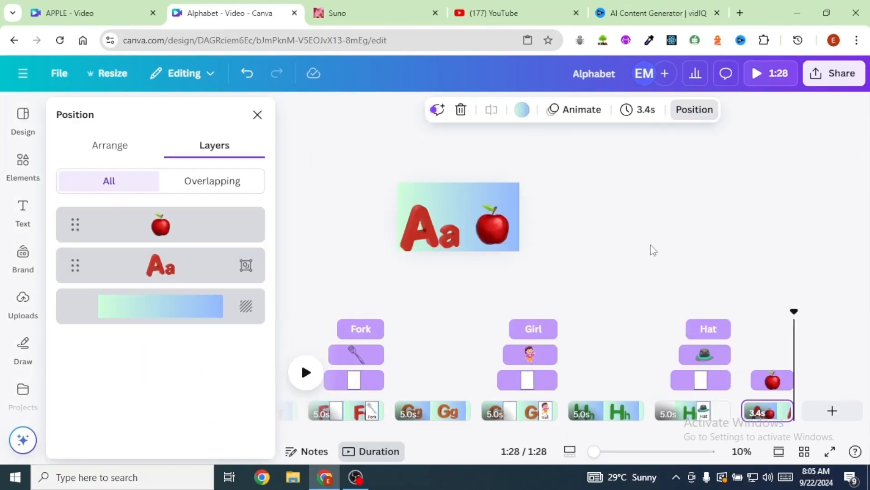
# - Switch to Suno, start a new song in Custom mode and paste the alphabet lyrics beginning "A, apple, a-a-apple"
pyautogui.click(354, 18)
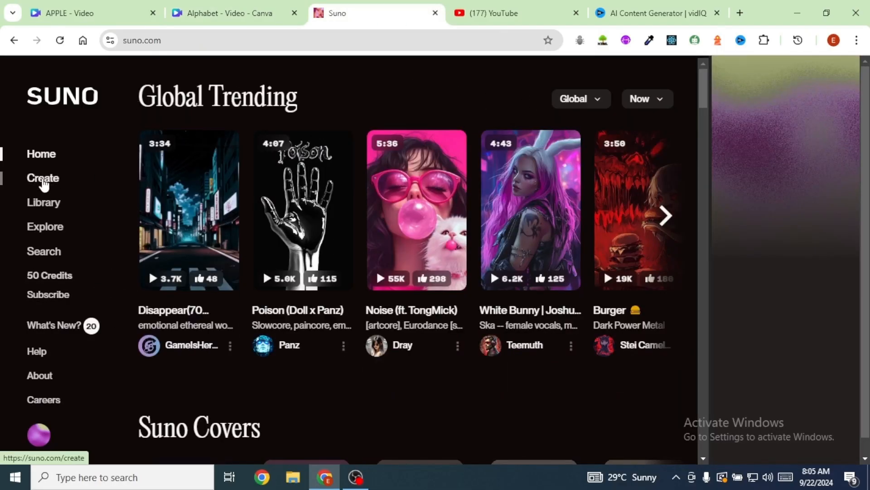
pyautogui.click(44, 181)
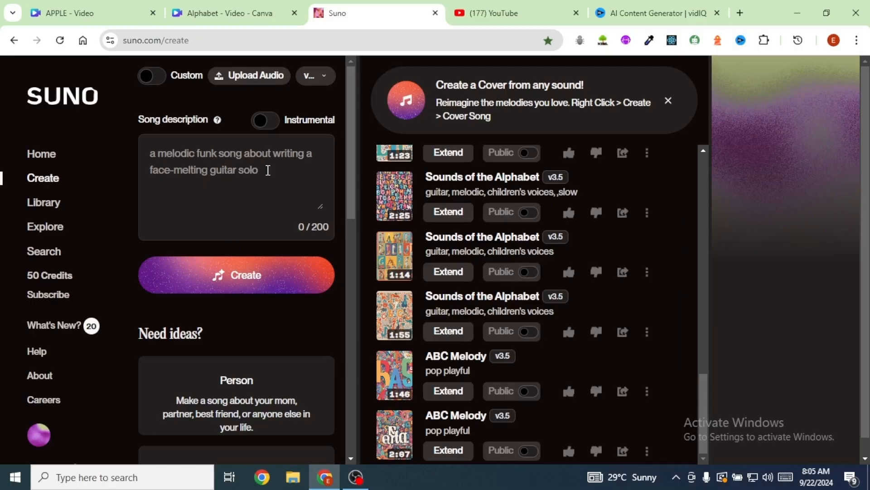
pyautogui.click(153, 76)
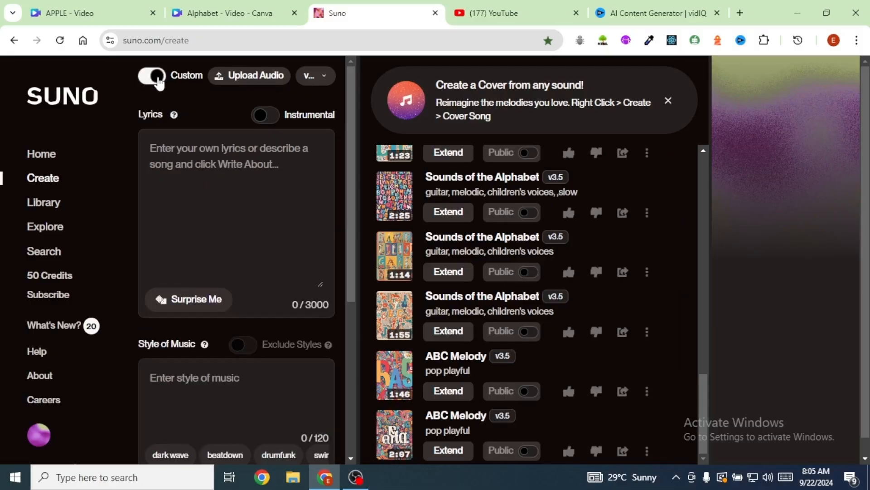
pyautogui.click(178, 162)
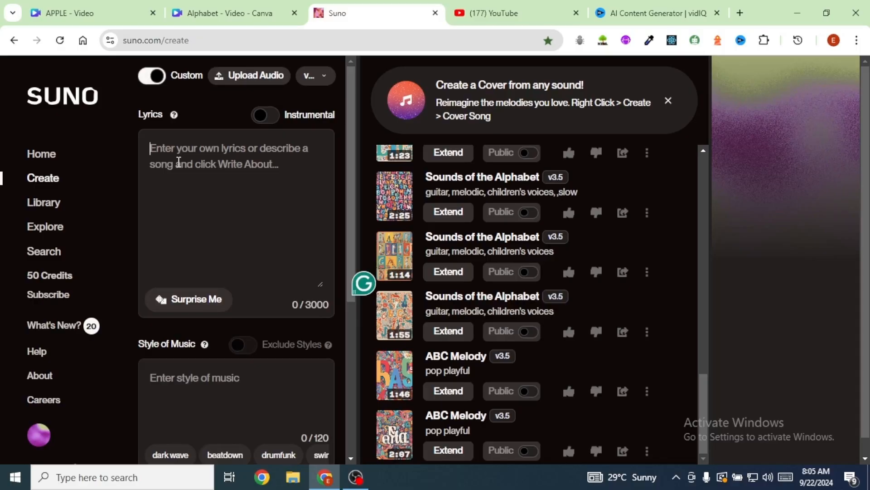
pyautogui.hotkey('ctrl', 'v')
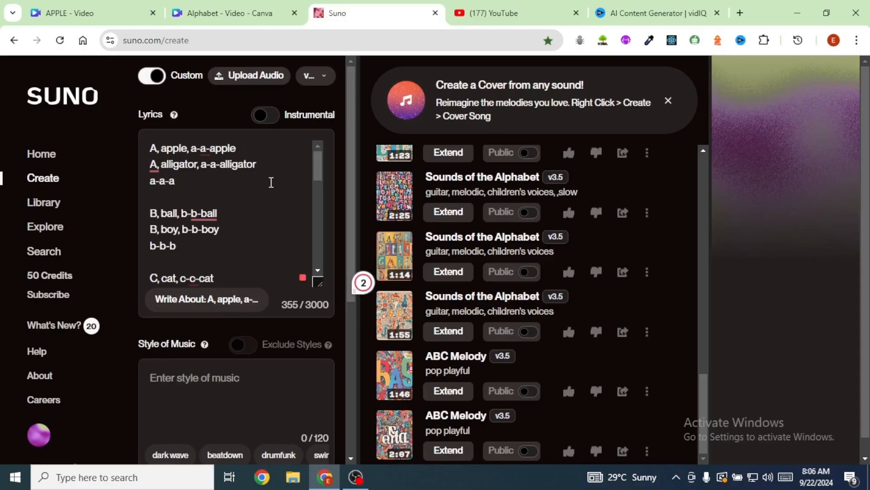
pyautogui.click(151, 82)
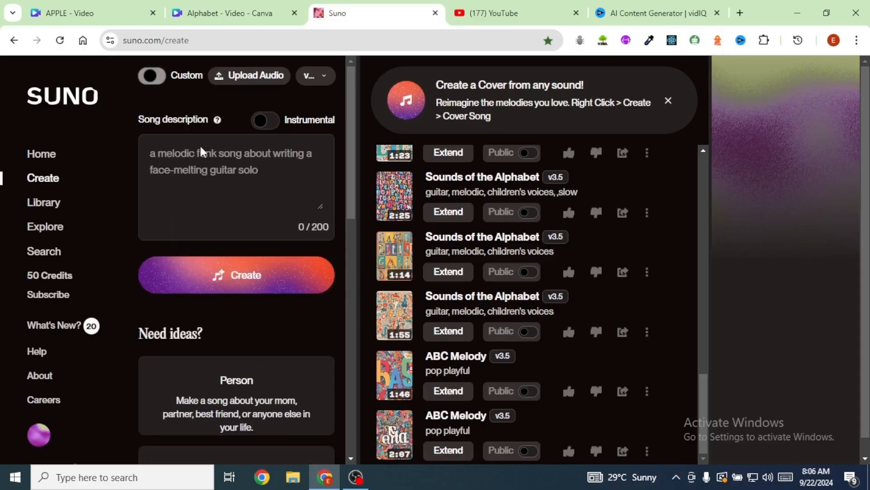
pyautogui.click(199, 159)
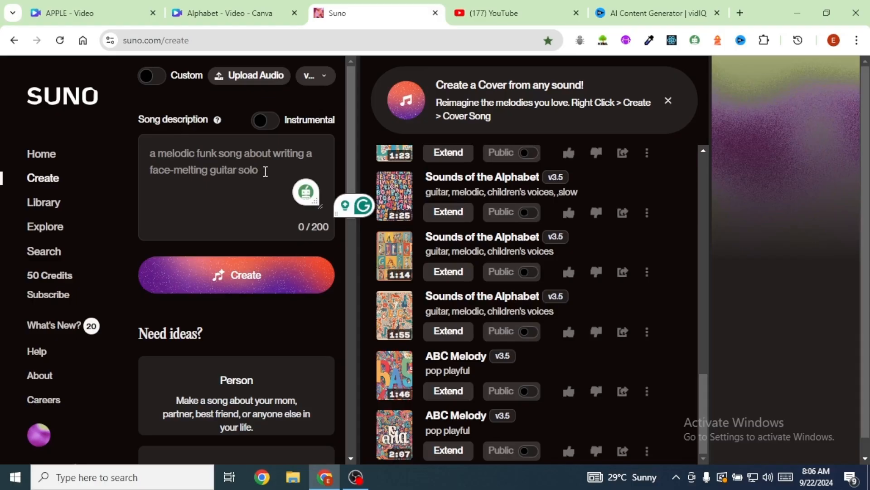
pyautogui.click(157, 77)
# - Set the style of music to "Guitar, melodic, children's voices"
pyautogui.scroll(-10, 248, 220)
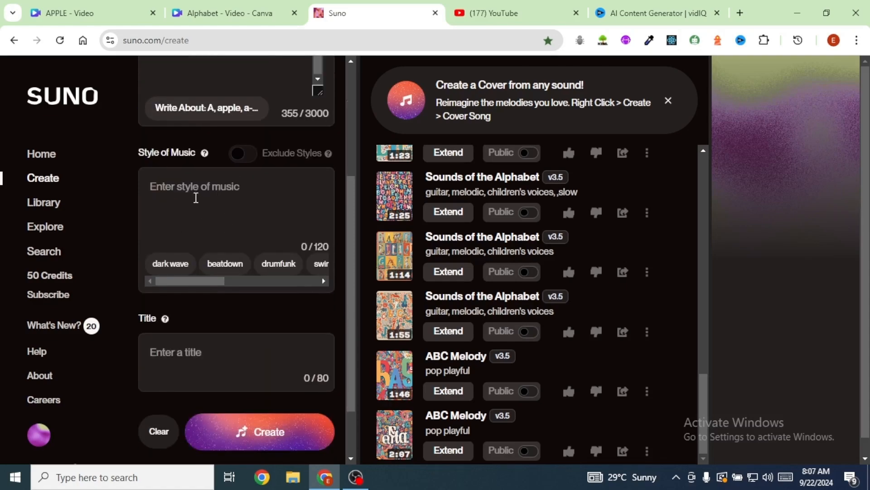
pyautogui.click(229, 191)
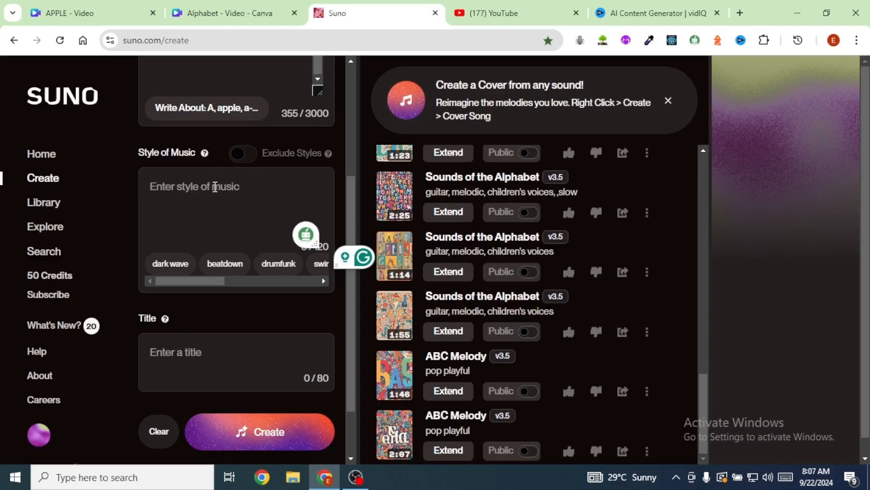
pyautogui.write("Guitar, melodic, children's voic")
pyautogui.write('es')
# - Title the song "Sounds of the Alphabet" and generate it
pyautogui.scroll(-1, 202, 158)
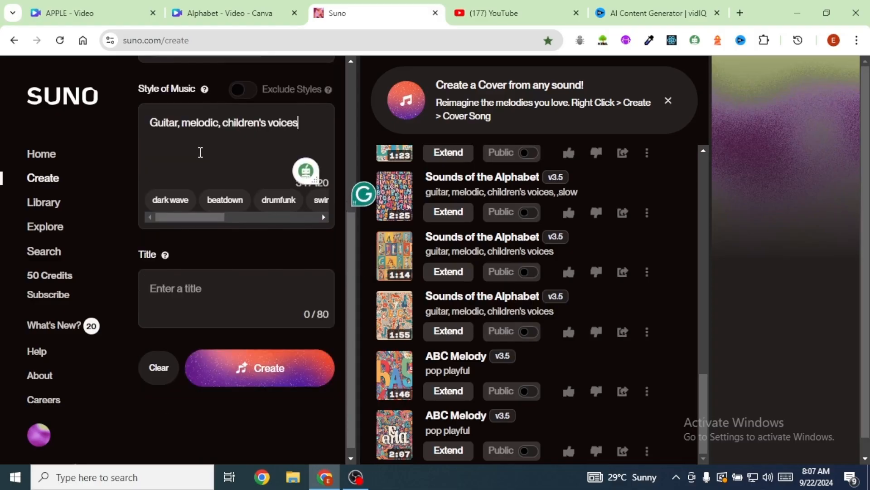
pyautogui.click(183, 288)
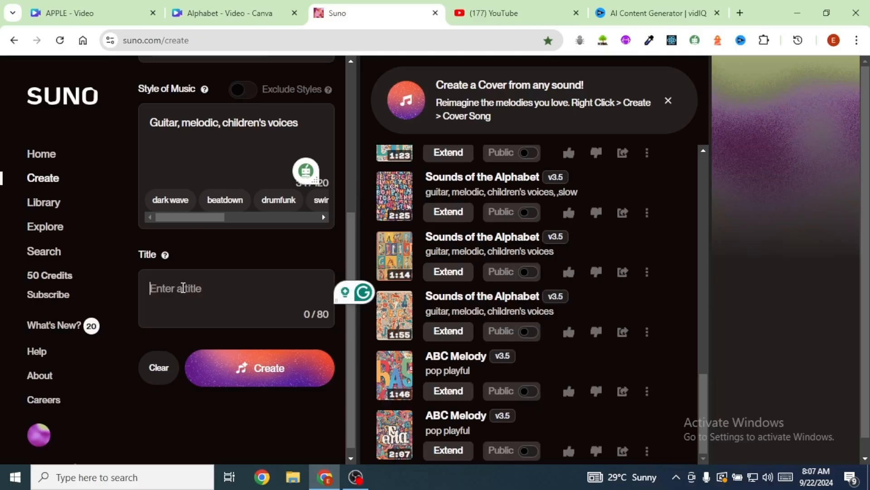
pyautogui.write('Sounds of the Alphabet')
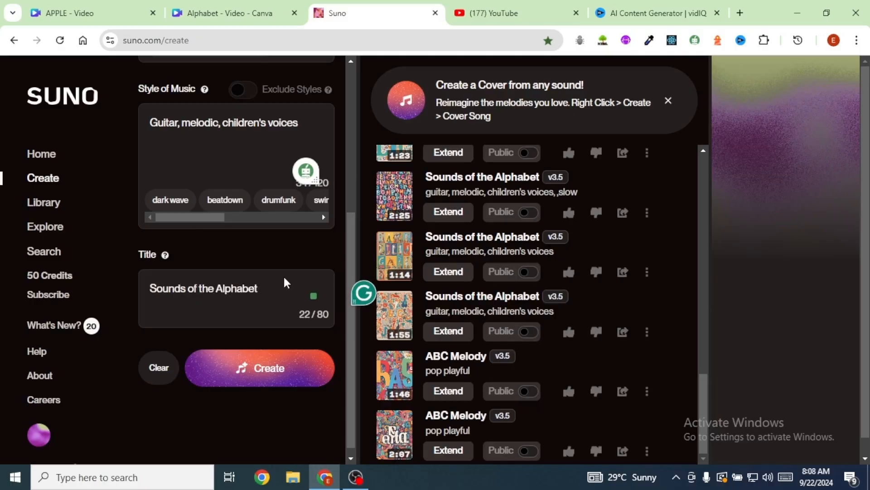
pyautogui.scroll(1, 290, 272)
pyautogui.scroll(-2, 292, 252)
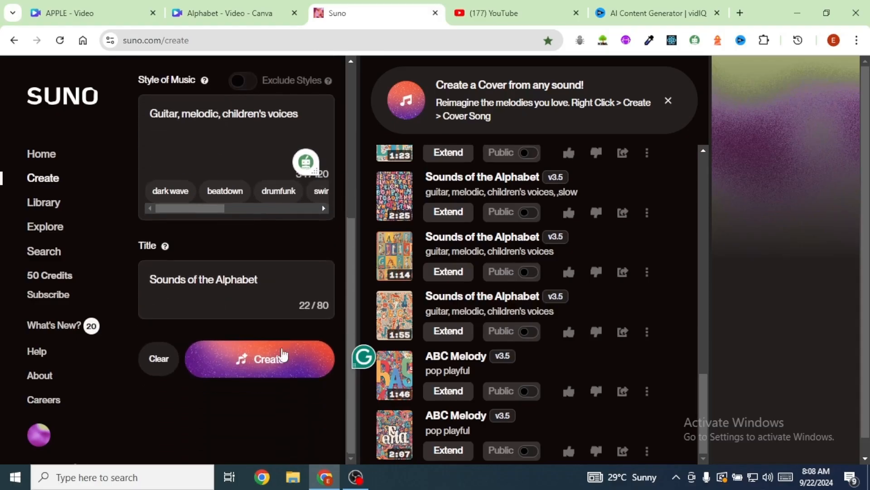
pyautogui.click(263, 364)
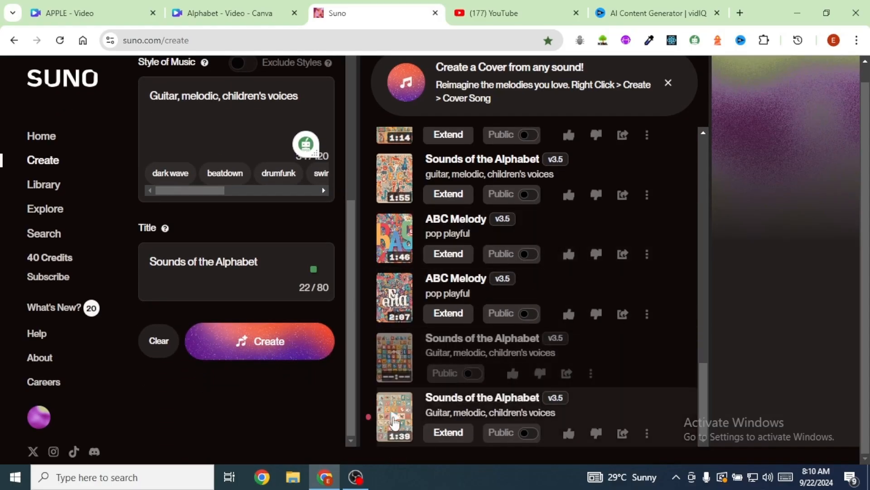
# - Listen to both newly generated versions of the alphabet song, then pause playback
pyautogui.click(395, 419)
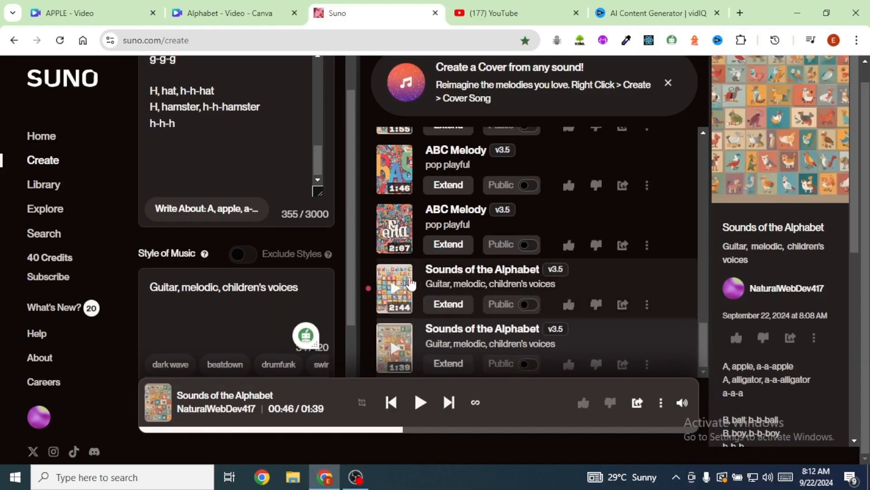
pyautogui.click(394, 293)
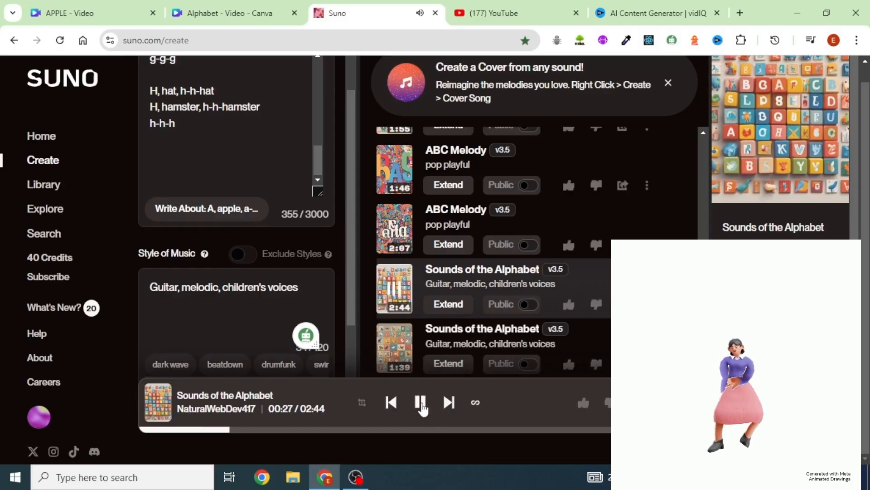
pyautogui.click(420, 402)
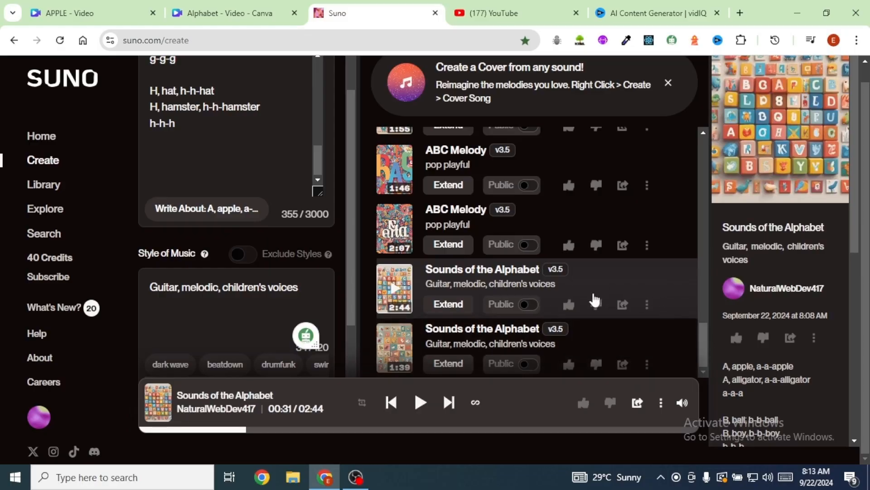
# - Download the audio of the second "Sounds of the Alphabet" version, the one lasting 1:39
pyautogui.click(647, 365)
pyautogui.moveTo(680, 282)
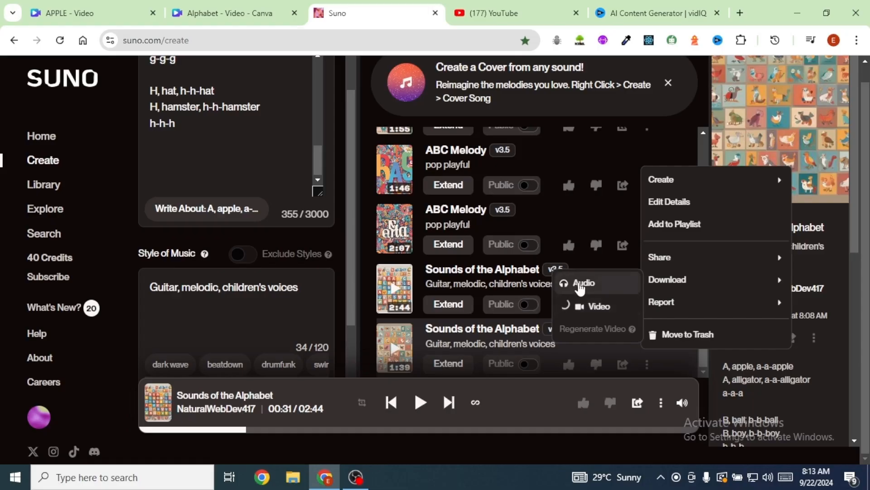
pyautogui.click(583, 283)
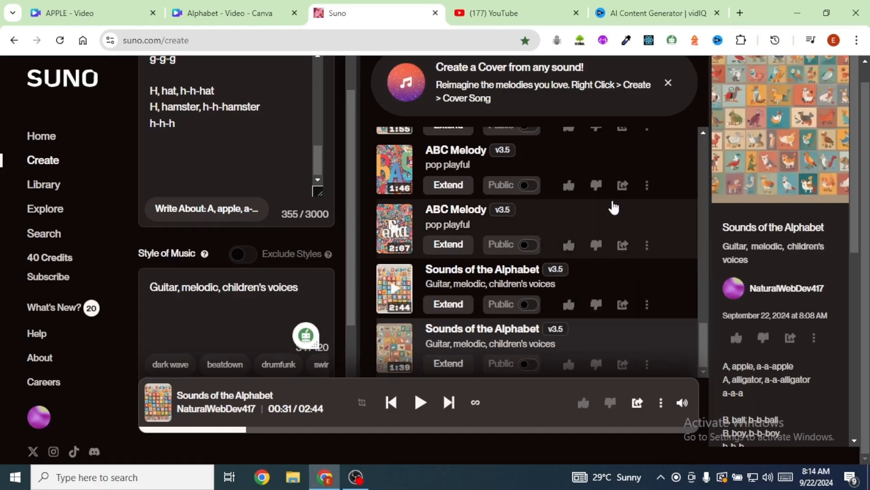
# - Switch to the Alphabet video in Canva and upload the MP3 file "Letters of the Alphabet" from Downloads
pyautogui.click(239, 15)
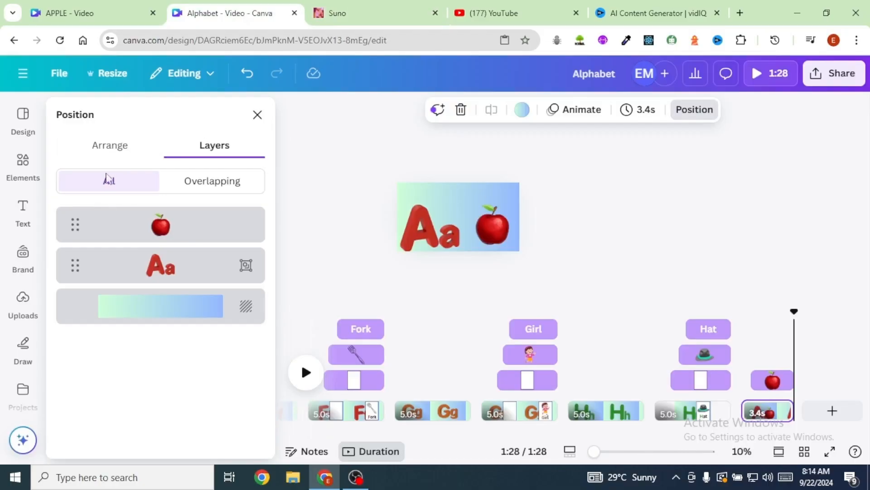
pyautogui.click(23, 302)
pyautogui.click(153, 146)
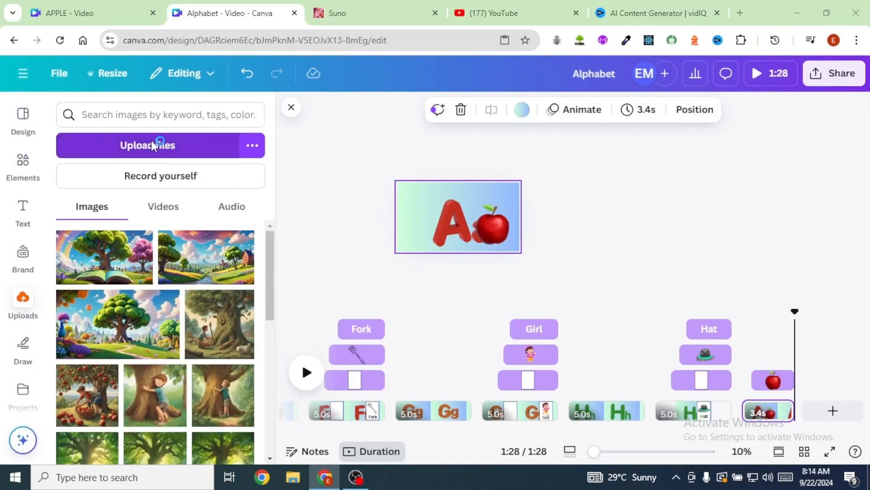
pyautogui.click(191, 107)
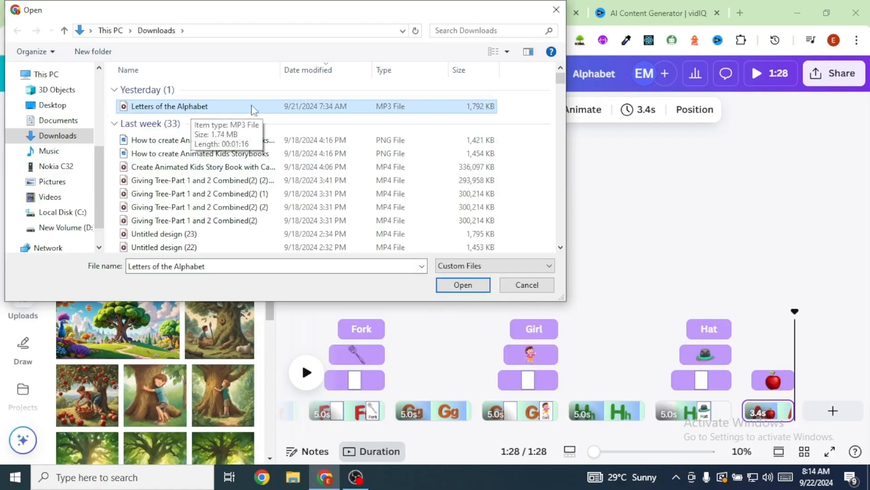
pyautogui.click(463, 288)
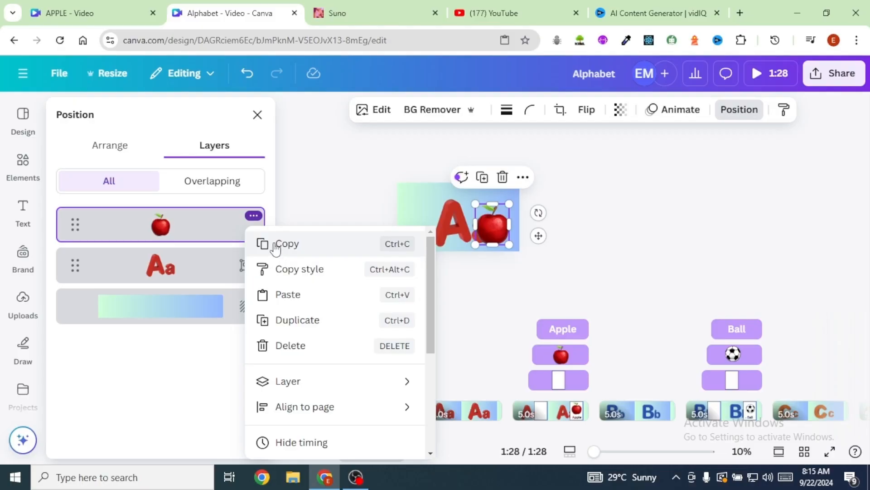
# - Hide the element timings in the timeline and add the uploaded "Letters of the Alphabet.mp3" as audio from the video's beginning
pyautogui.click(254, 216)
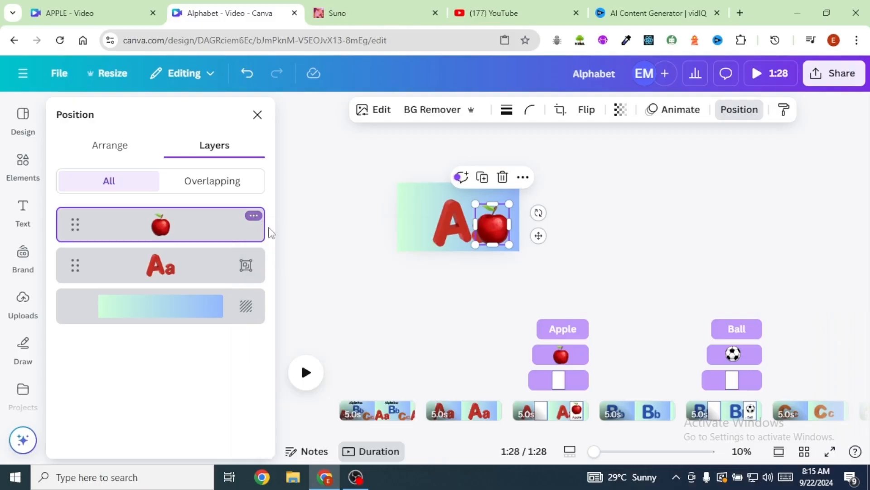
pyautogui.click(252, 217)
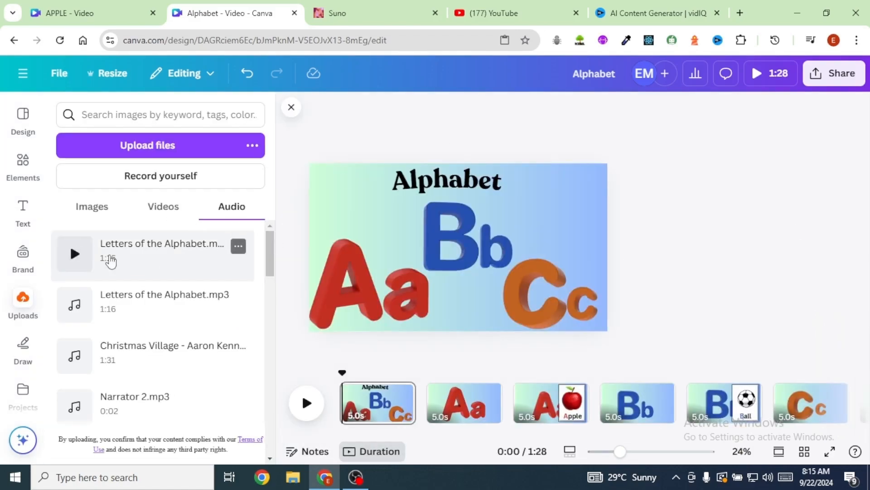
pyautogui.moveTo(101, 252); pyautogui.dragTo(343, 413)
# - Play the video against the song and shorten the Aa letter page to 0.7 seconds
pyautogui.click(307, 387)
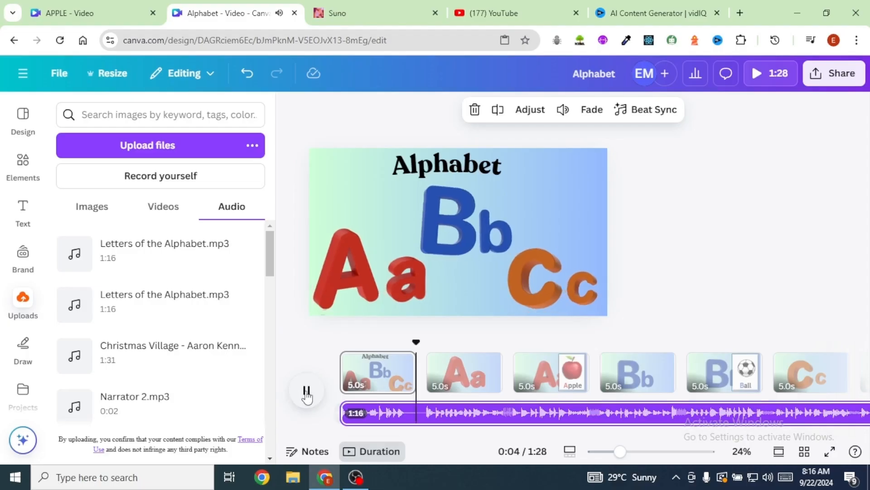
pyautogui.click(306, 391)
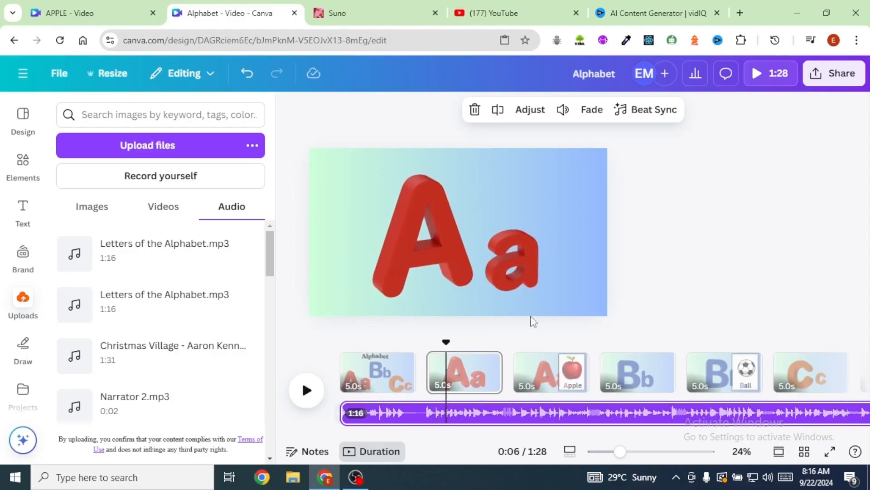
pyautogui.moveTo(499, 371)
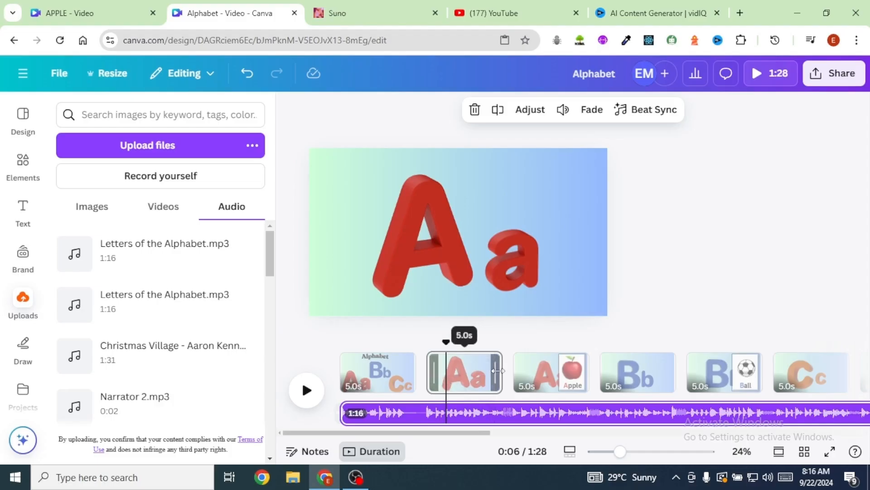
pyautogui.moveTo(498, 371); pyautogui.dragTo(439, 379)
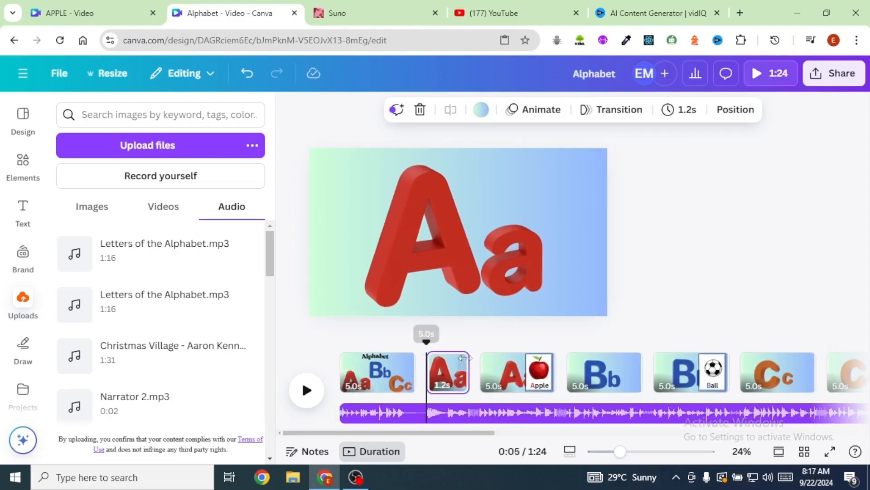
pyautogui.click(307, 392)
pyautogui.click(308, 389)
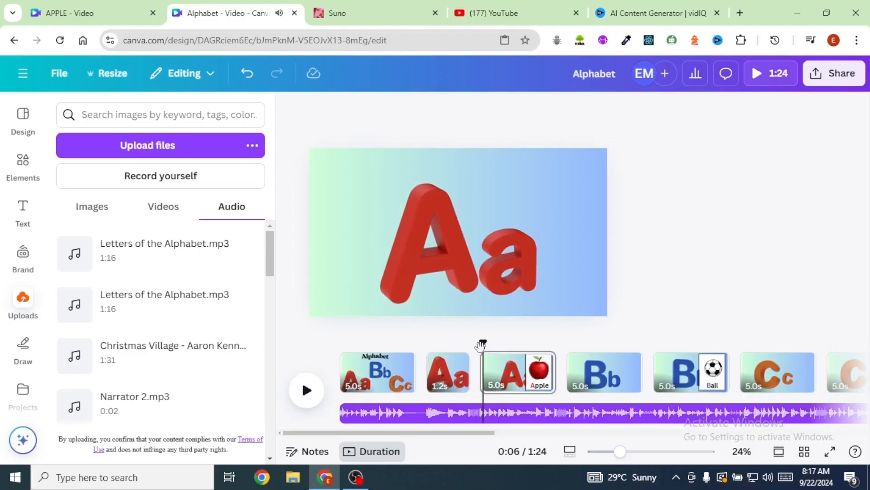
pyautogui.click(306, 390)
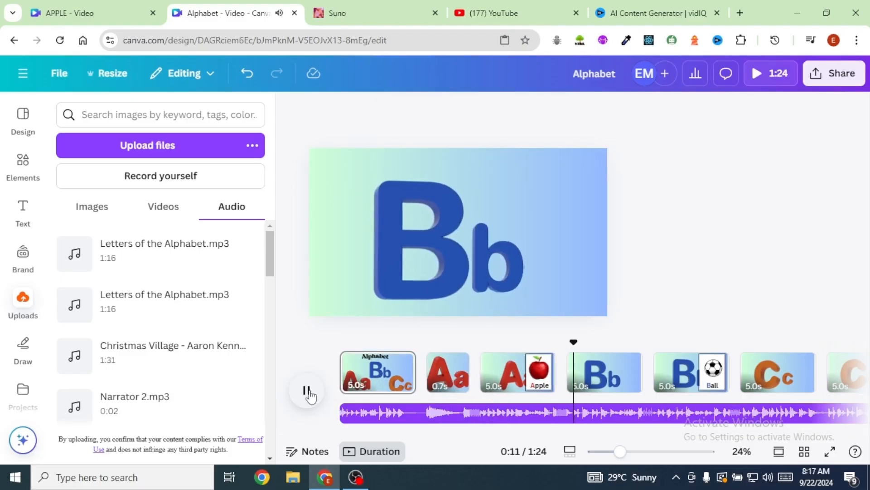
# - Trim the Bb letter page to 0.1 seconds and set the Ball page's duration to 4.5 seconds
pyautogui.click(614, 376)
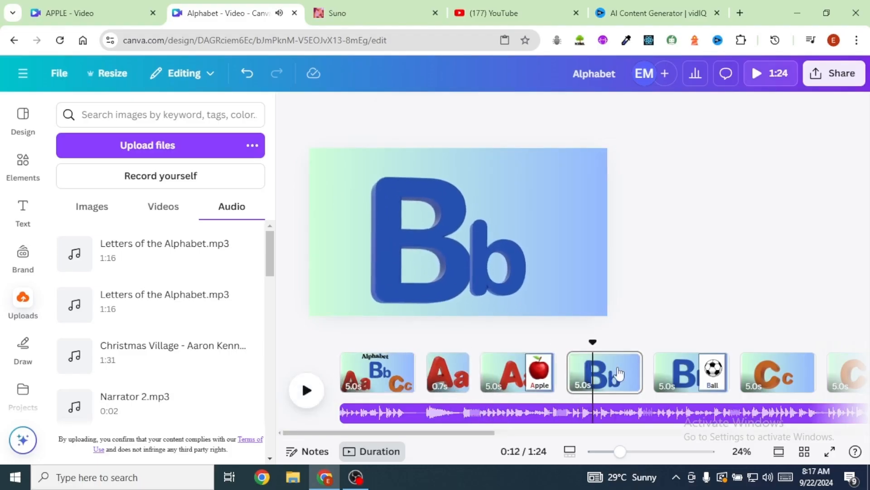
pyautogui.moveTo(641, 376); pyautogui.dragTo(598, 377)
pyautogui.click(675, 373)
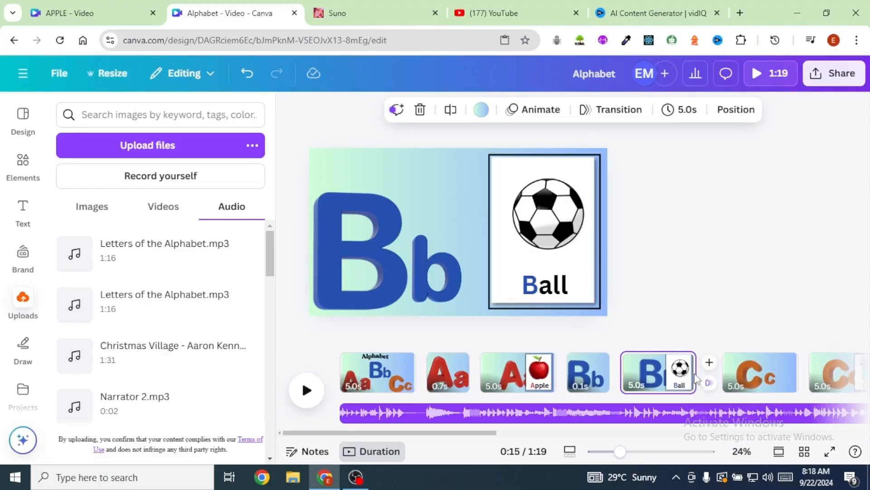
pyautogui.moveTo(690, 374); pyautogui.dragTo(680, 376)
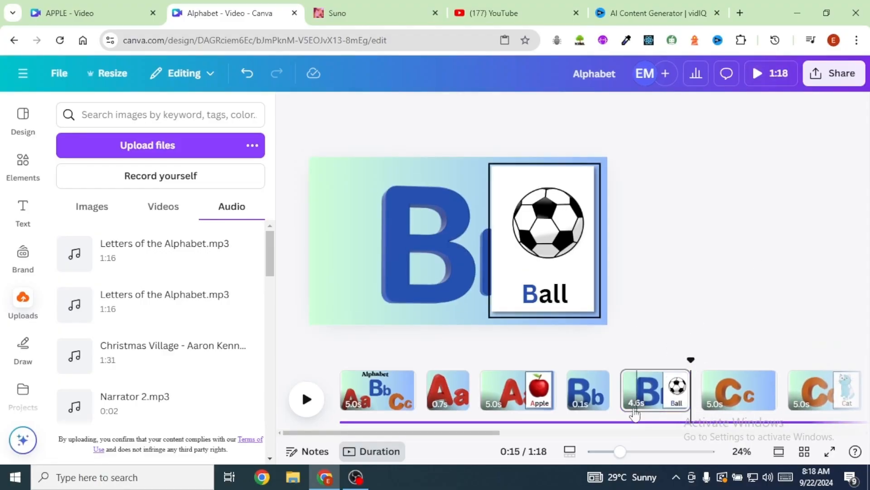
pyautogui.click(633, 390)
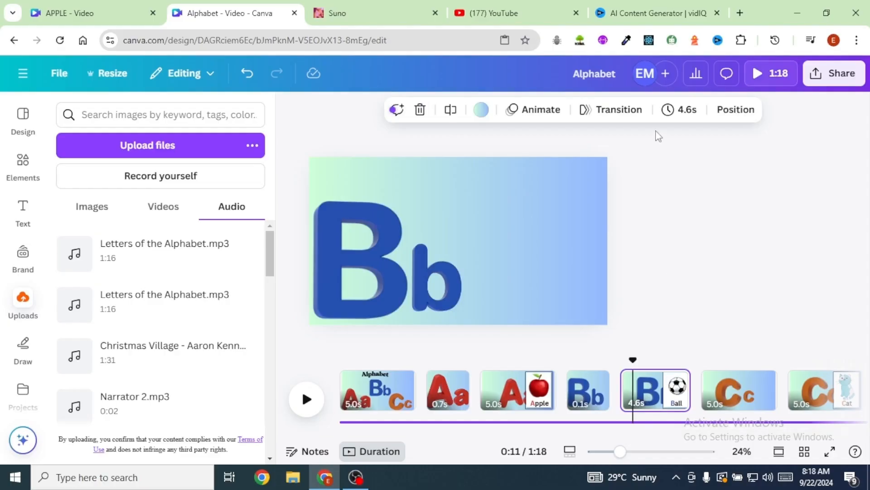
pyautogui.click(685, 113)
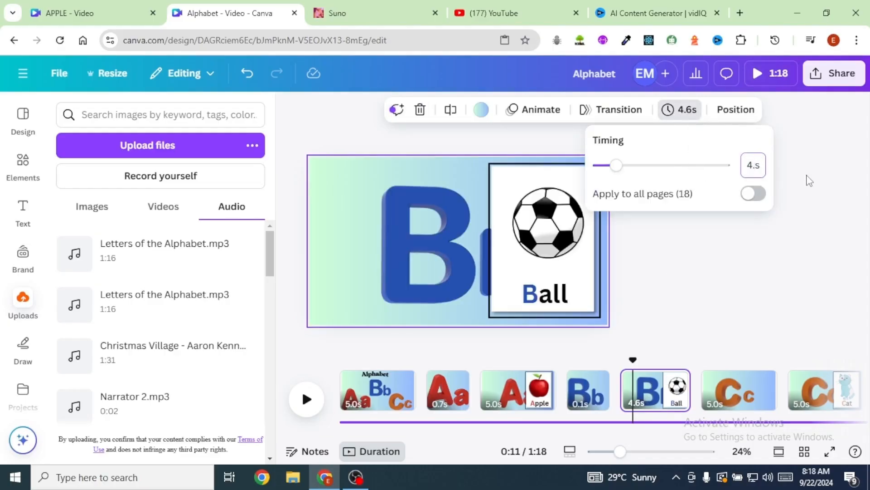
pyautogui.write('5')
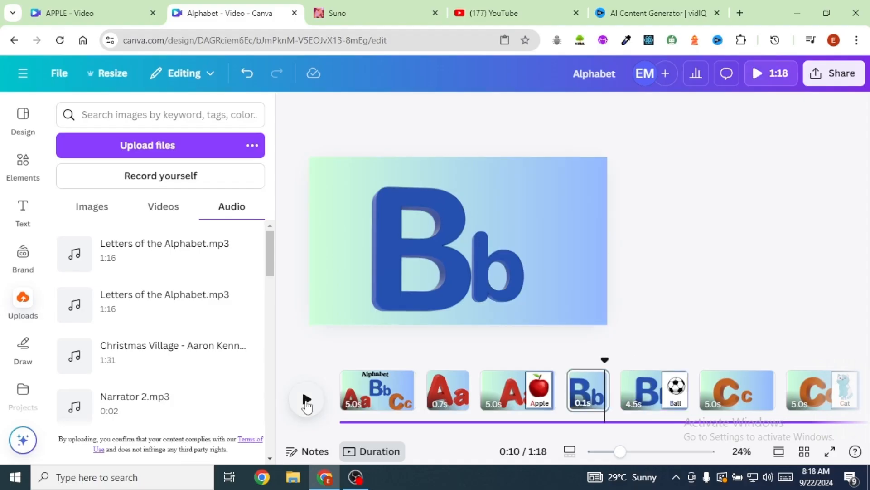
# - Set the durations of the Cc and Dd letter pages to 0.5 seconds each
pyautogui.click(306, 400)
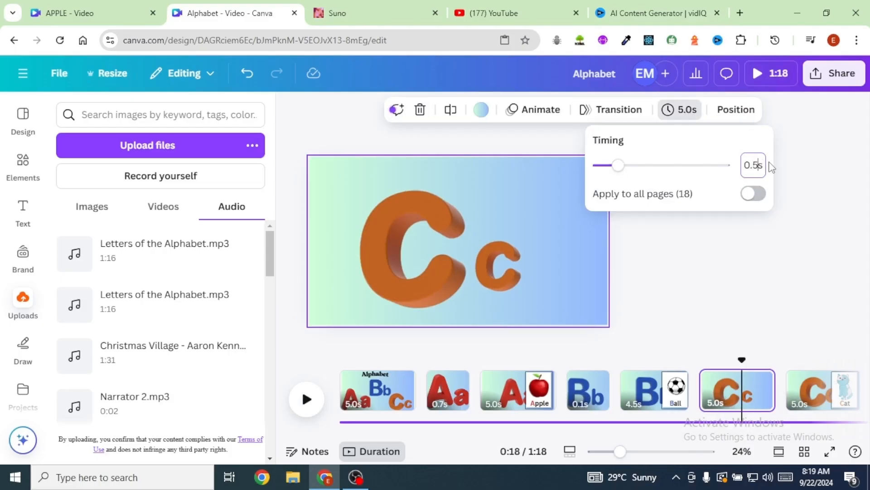
pyautogui.press('Return')
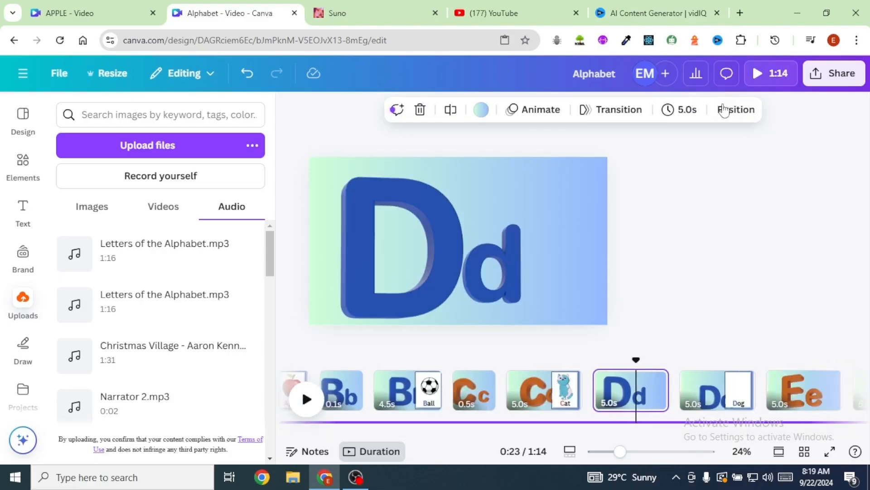
pyautogui.click(689, 112)
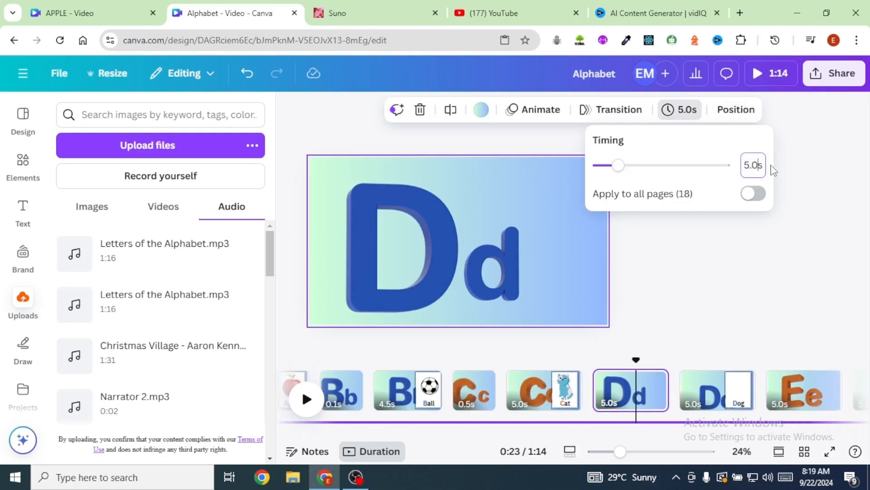
pyautogui.press('BackSpace')
pyautogui.press('BackSpace')
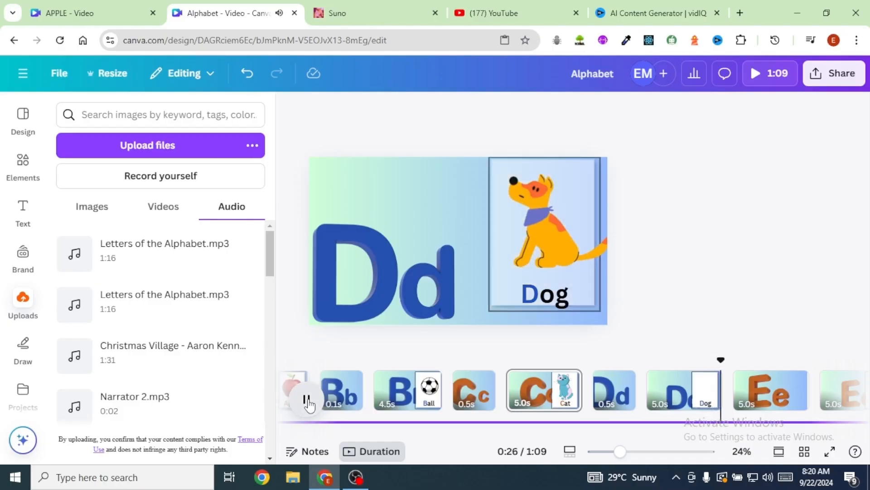
# - Set the Cat page's duration to 4.0 seconds
pyautogui.click(675, 386)
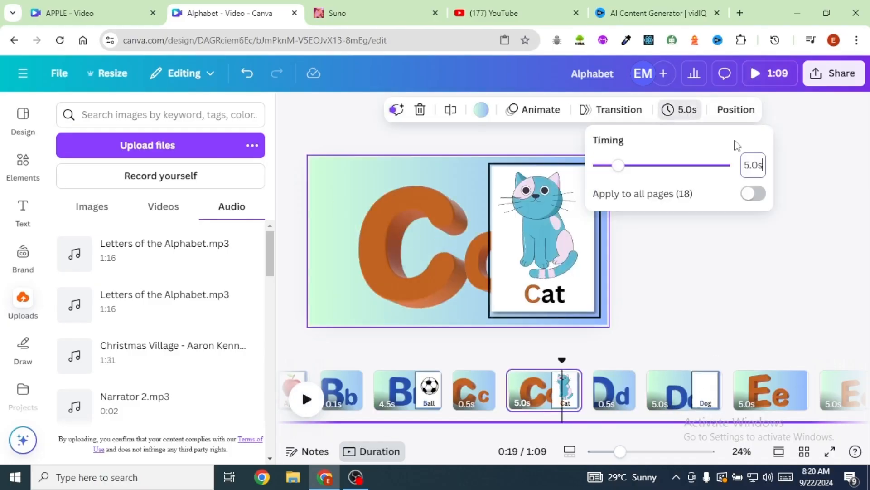
pyautogui.click(753, 165)
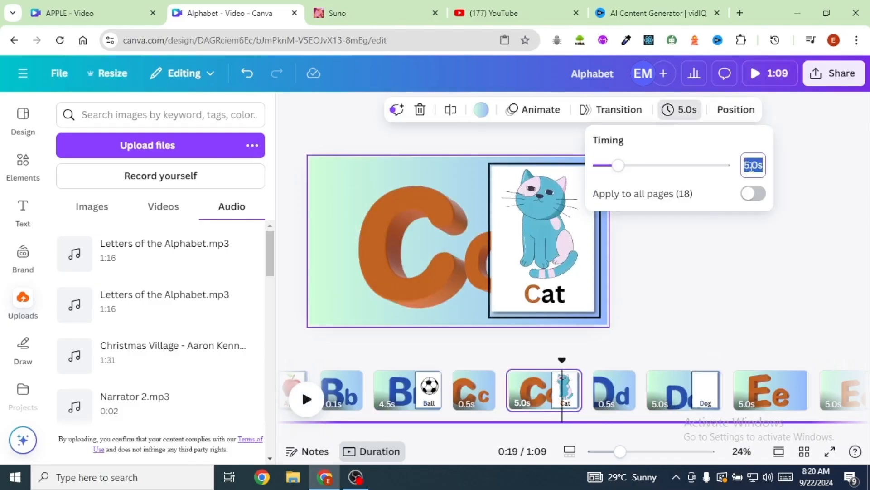
pyautogui.press('BackSpace')
pyautogui.write('4')
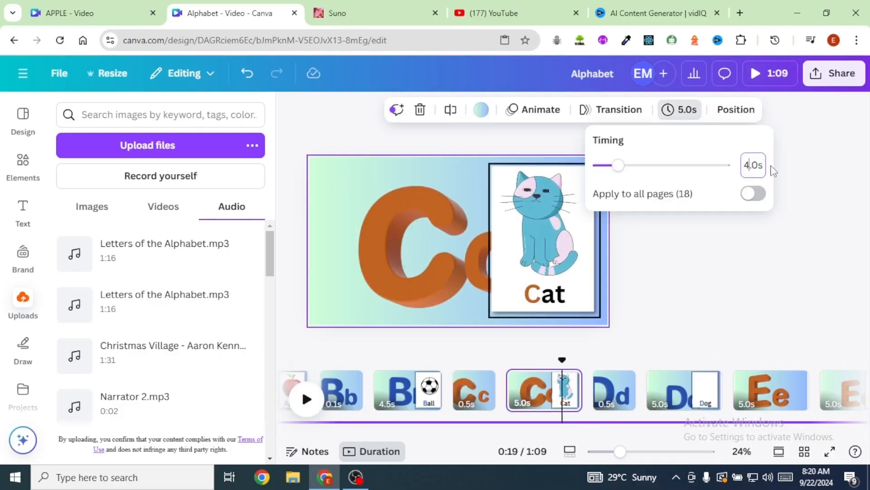
pyautogui.press('Return')
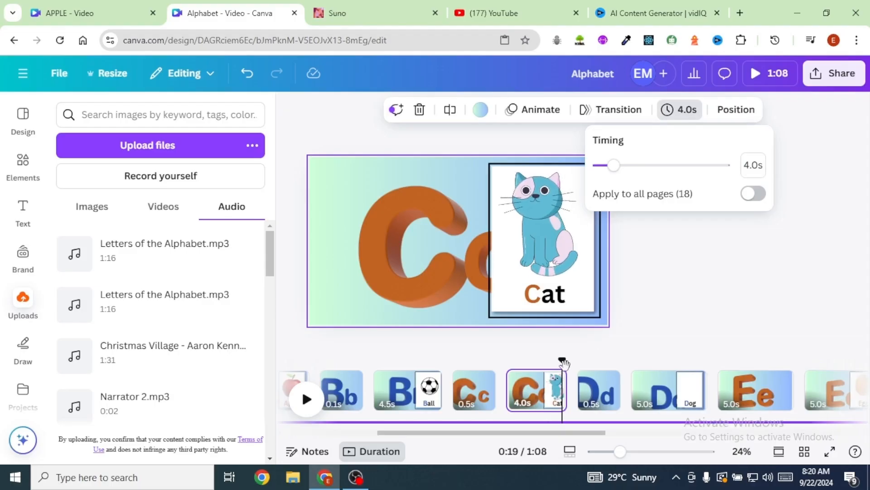
# - Play the video from the Cat page, then set the Dog page's duration to 4.0 seconds
pyautogui.click(307, 399)
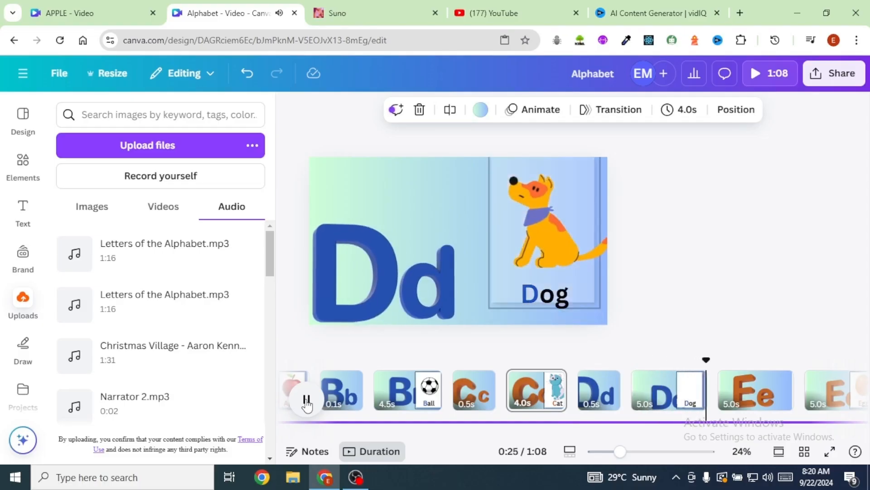
pyautogui.click(668, 390)
pyautogui.click(680, 109)
pyautogui.click(757, 164)
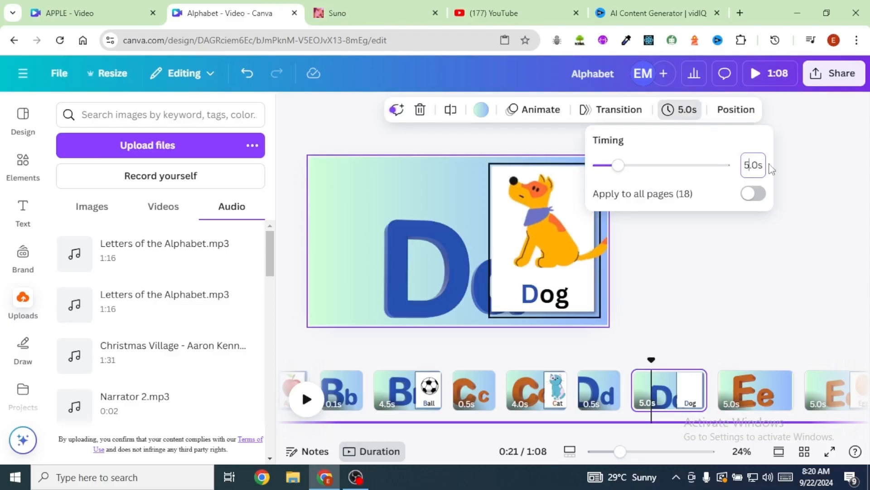
pyautogui.press('BackSpace')
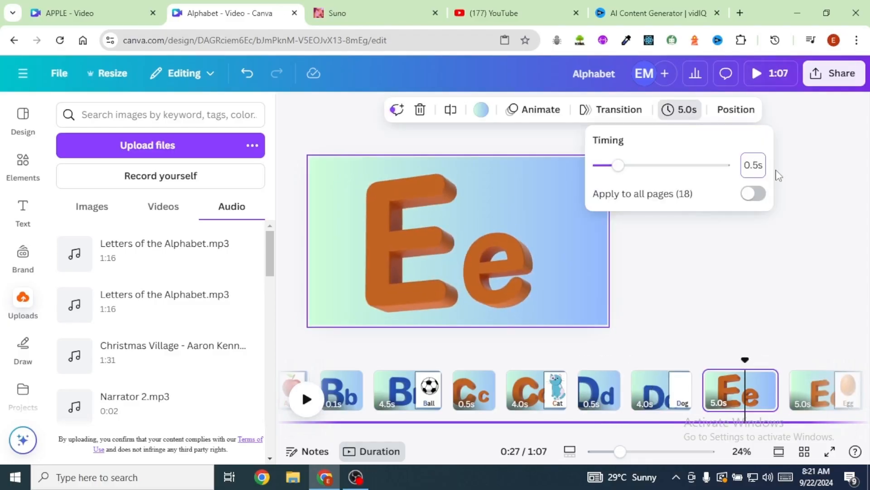
# - Set the Ee letter page's duration to 0.5 seconds and play the video from that page
pyautogui.press('Return')
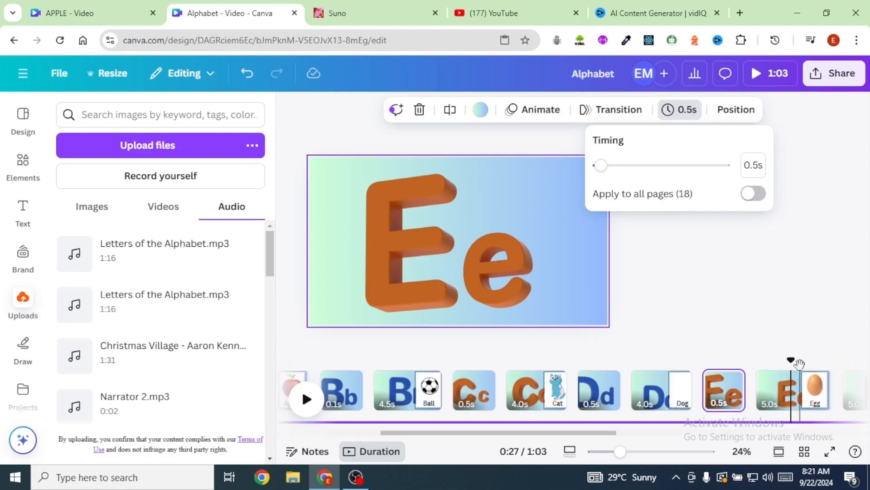
pyautogui.moveTo(792, 363); pyautogui.dragTo(742, 365)
pyautogui.click(312, 402)
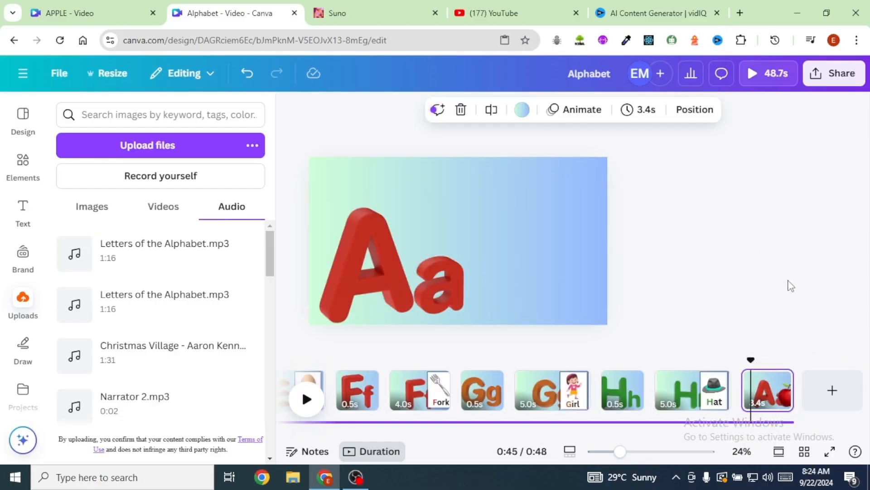
# - Add the bold text "Apple" above the apple on the last Aa page and open the page's layer list
pyautogui.moveTo(750, 361); pyautogui.dragTo(776, 368)
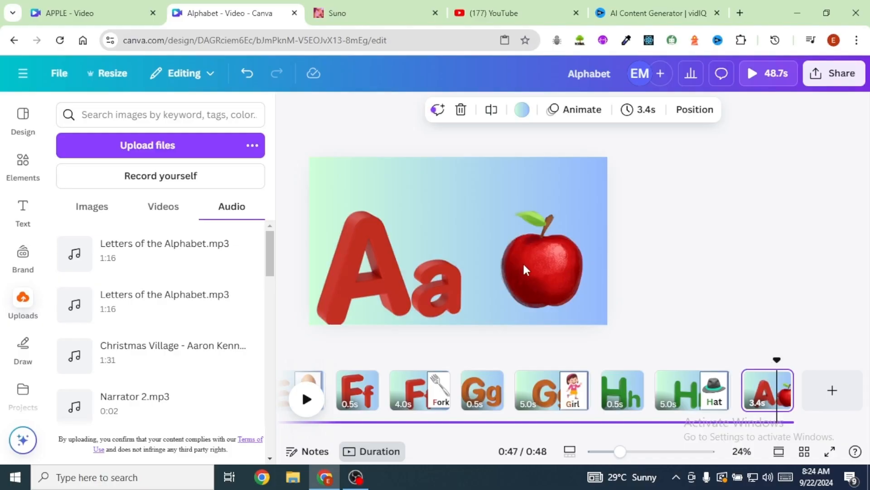
pyautogui.click(761, 393)
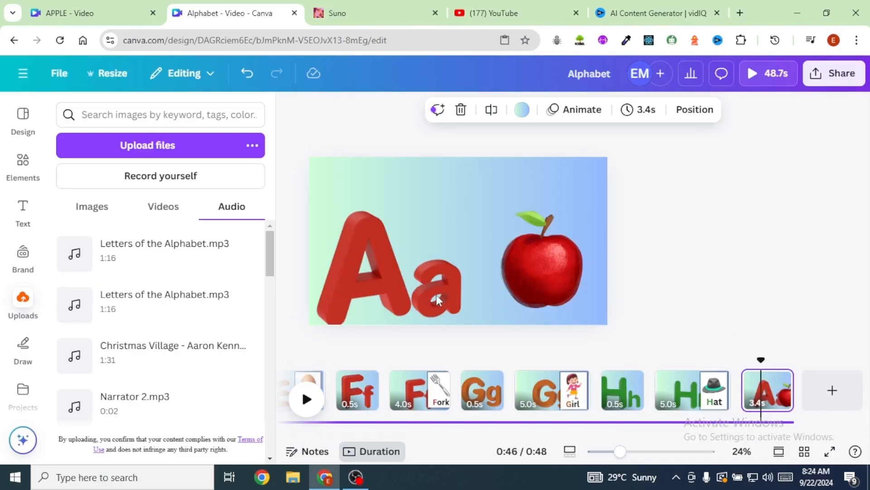
pyautogui.click(551, 268)
pyautogui.click(461, 178)
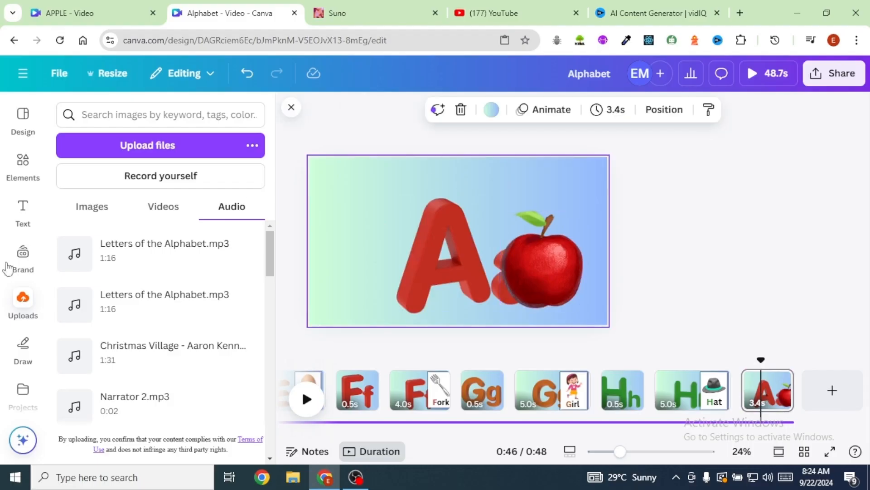
pyautogui.click(23, 213)
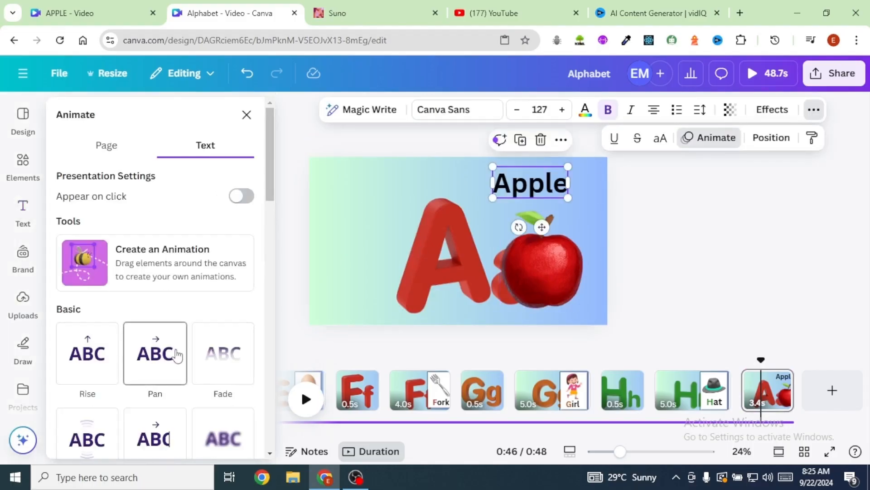
pyautogui.scroll(-3, 179, 360)
pyautogui.click(363, 254)
pyautogui.click(671, 118)
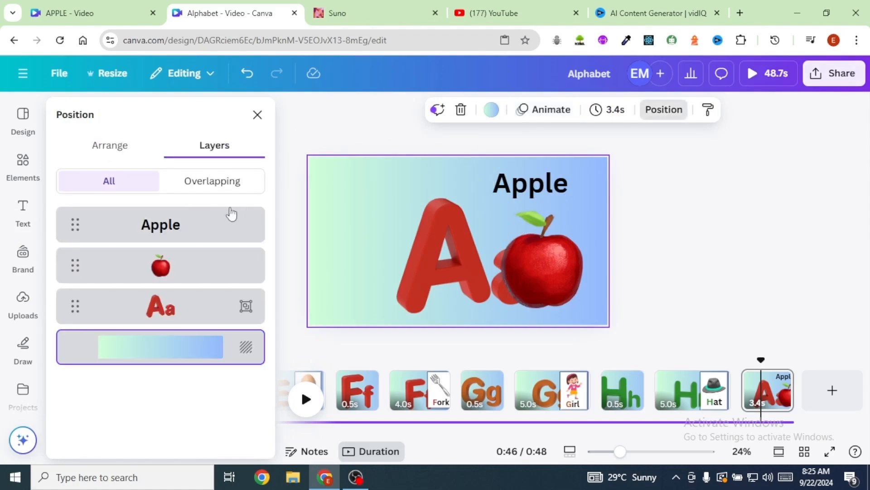
# - Recolour the "Apple" text in the letters' red and duplicate the last Aa page
pyautogui.click(531, 184)
pyautogui.click(585, 114)
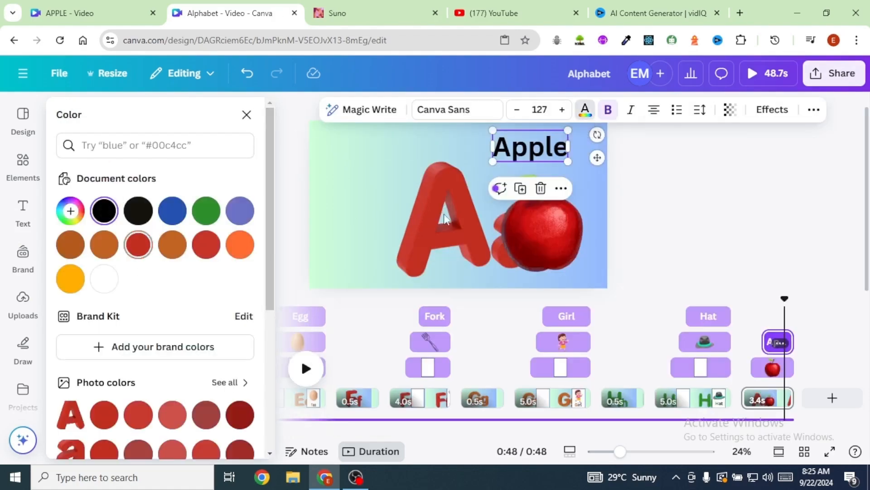
pyautogui.click(777, 399)
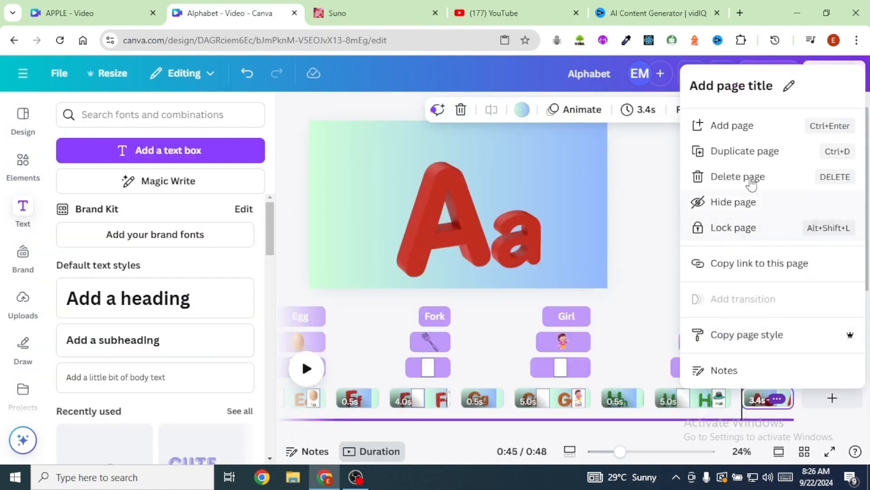
pyautogui.hotkey('ctrl', 'd')
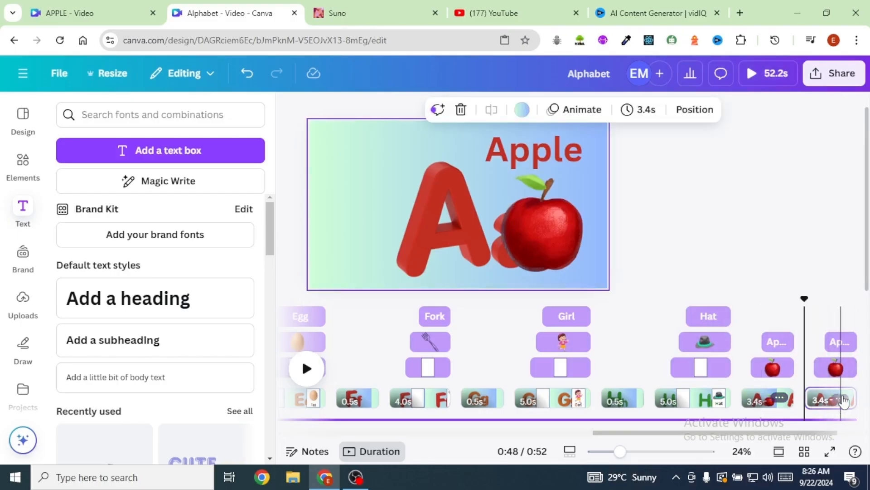
# - Record a custom motion path for the Bb letters on the last page and select the ball picture on the Ball page
pyautogui.click(467, 246)
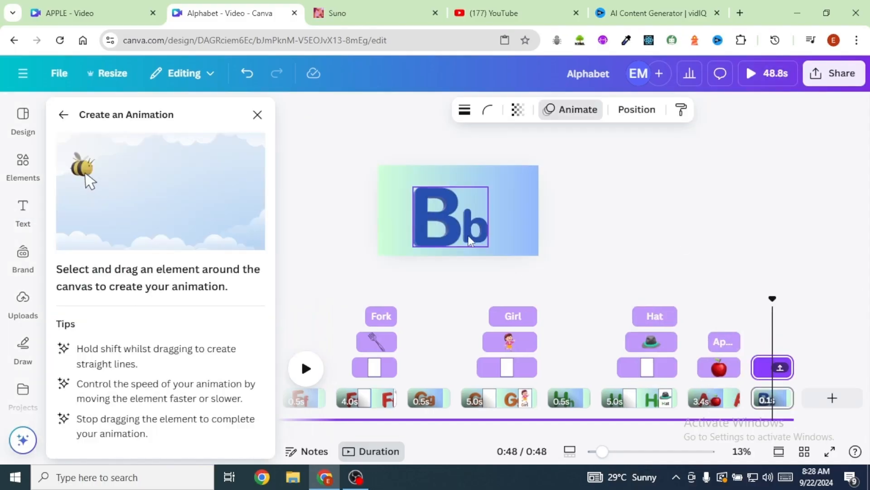
pyautogui.click(505, 209)
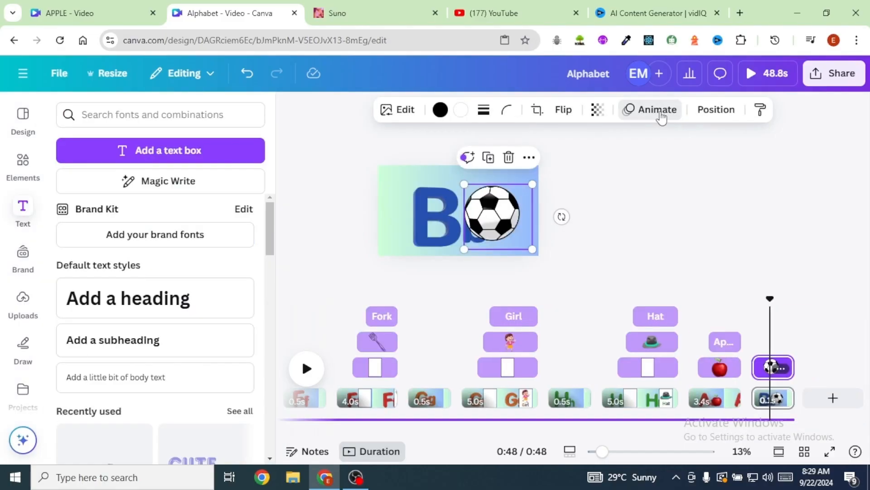
# - Paste the Cc letters onto the blank last page and record a custom motion path for them
pyautogui.click(658, 111)
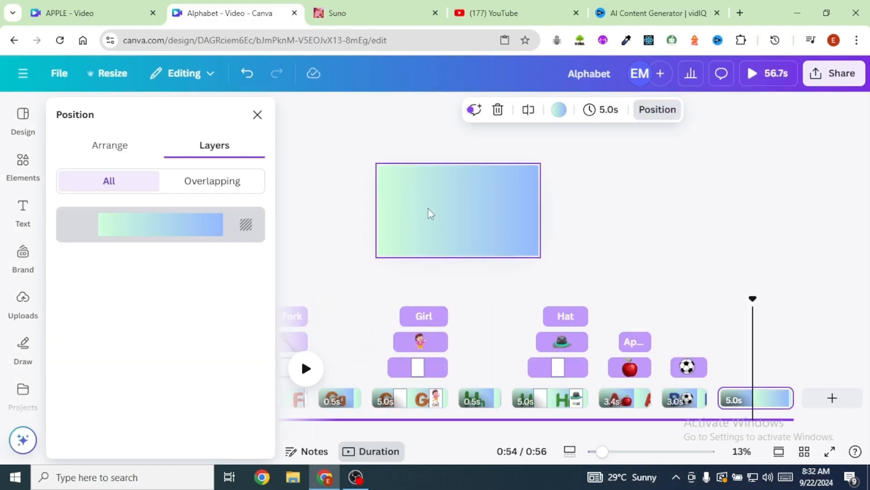
pyautogui.hotkey('ctrl', 'v')
pyautogui.click(575, 109)
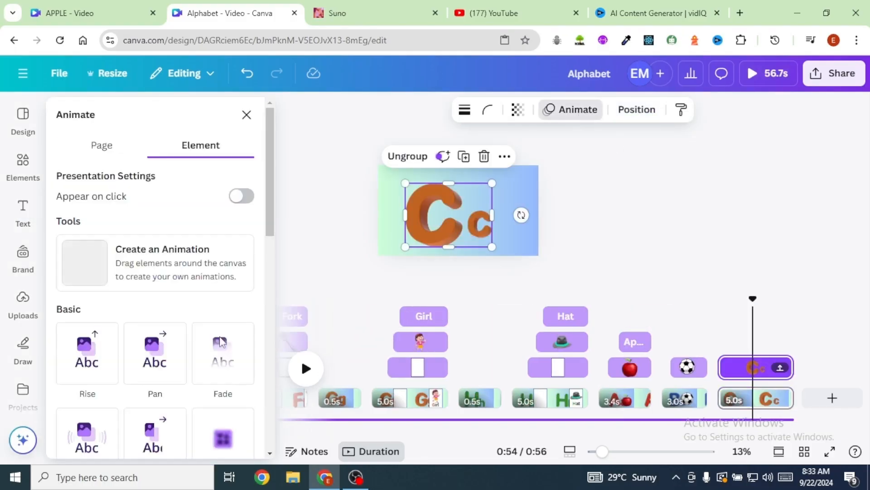
pyautogui.click(92, 260)
pyautogui.moveTo(478, 239)
pyautogui.mouseDown()
pyautogui.moveTo(453, 235)
pyautogui.moveTo(458, 251)
pyautogui.mouseUp()
# - Copy the cat picture from the Cat page onto the last Cc page, enlarged beside the letters, and trim its start so it appears after them
pyautogui.hscroll(-10, 447, 435)
pyautogui.click(512, 202)
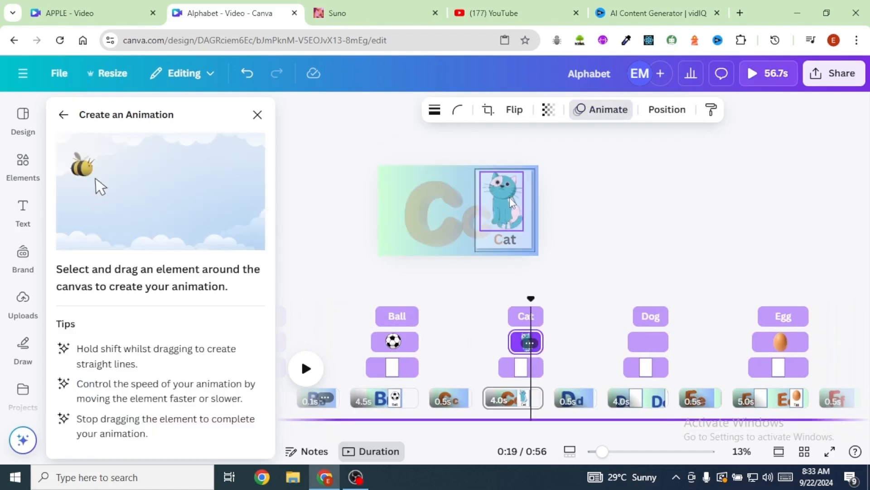
pyautogui.rightClick(512, 202)
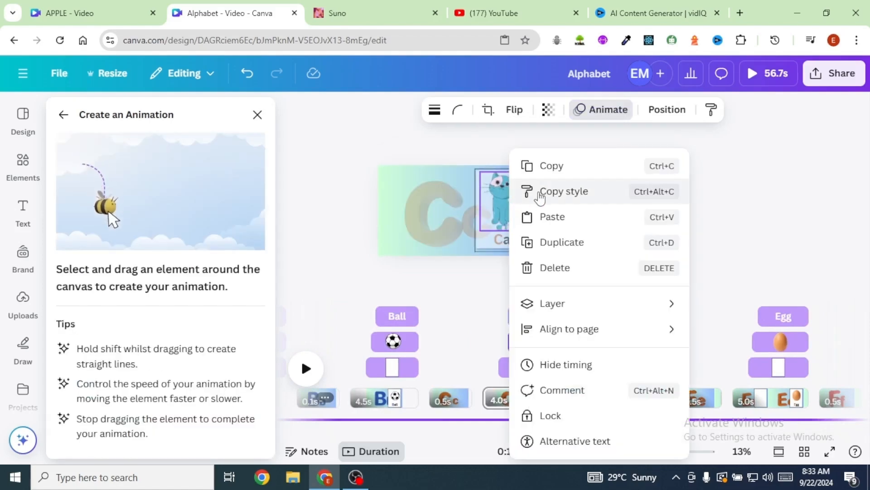
pyautogui.hscroll(10, 867, 440)
pyautogui.hscroll(5, 867, 439)
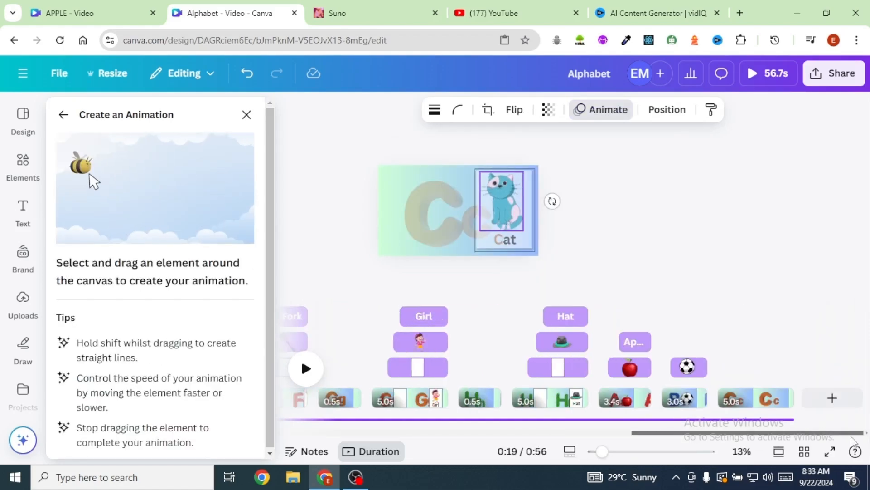
pyautogui.click(724, 318)
pyautogui.moveTo(724, 318); pyautogui.dragTo(732, 318)
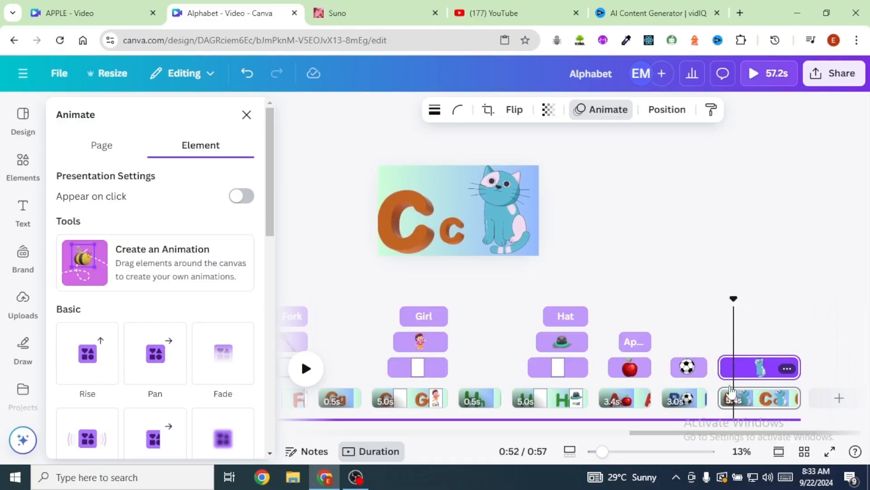
pyautogui.moveTo(722, 368); pyautogui.dragTo(736, 368)
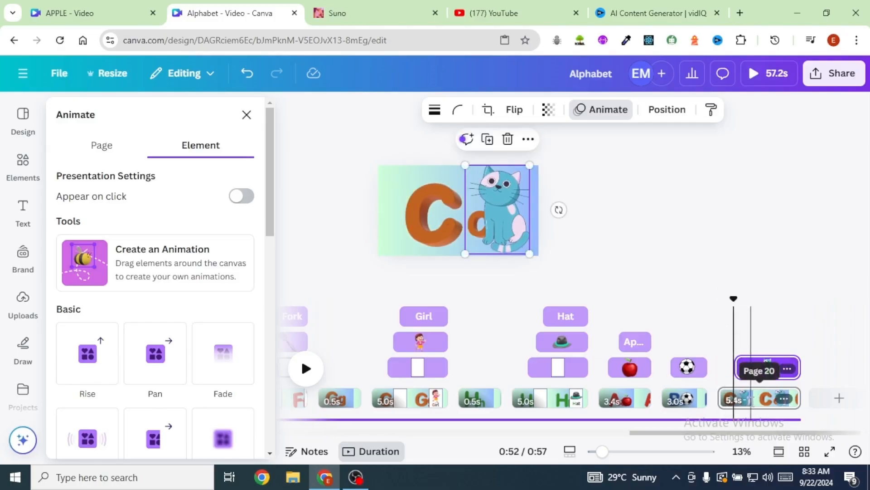
# - Set the last Cc page's duration to 3.4 seconds and add a new page after it
pyautogui.click(751, 399)
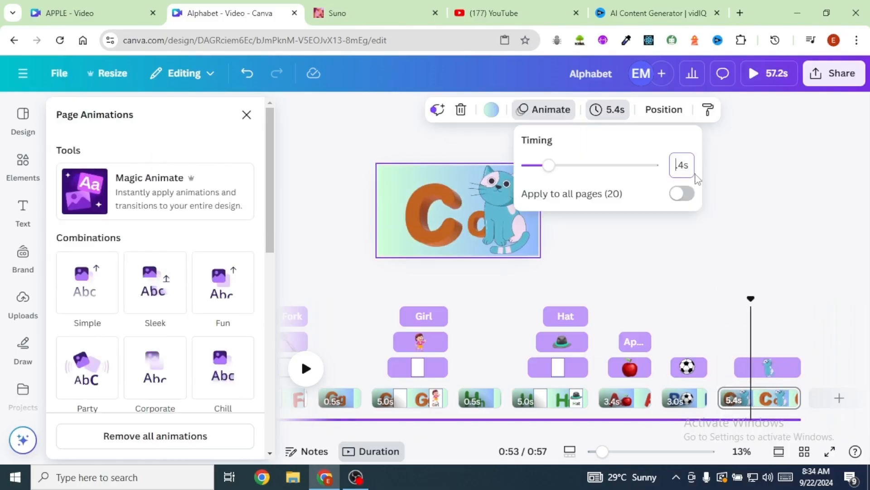
pyautogui.write('3.4s')
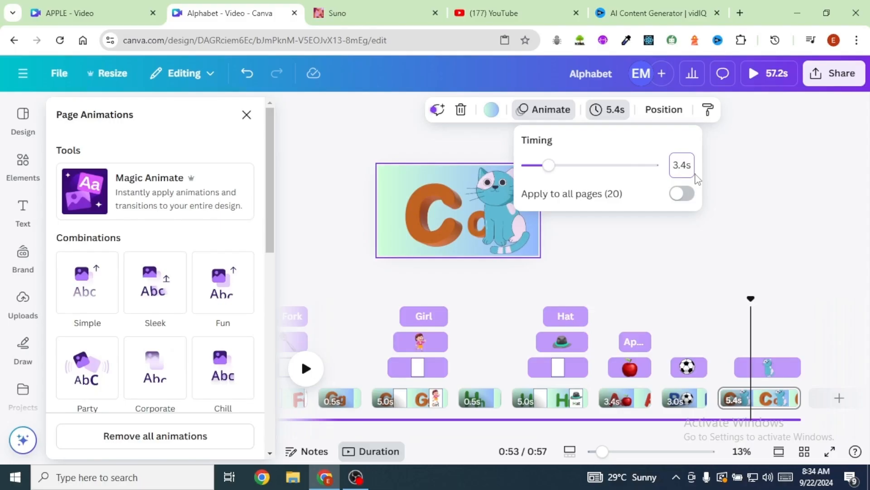
pyautogui.press('Return')
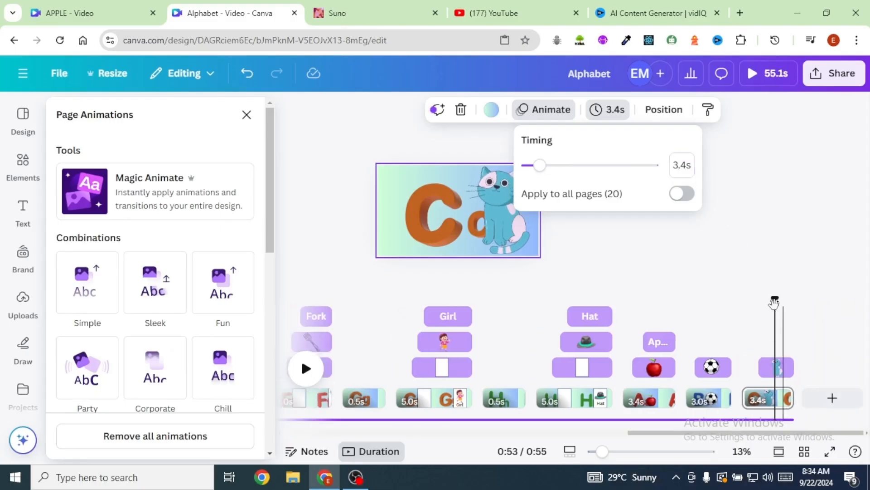
pyautogui.click(808, 398)
# - Insert the teal, pink and orange notes graphic from a "musical notes" search on the Alphabet title page and place it small above Cc
pyautogui.moveTo(805, 432); pyautogui.dragTo(746, 433)
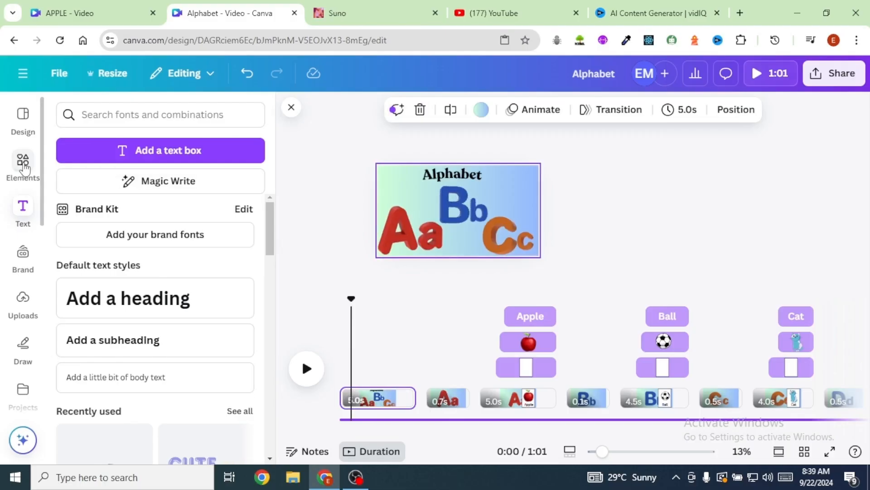
pyautogui.click(23, 166)
pyautogui.click(171, 118)
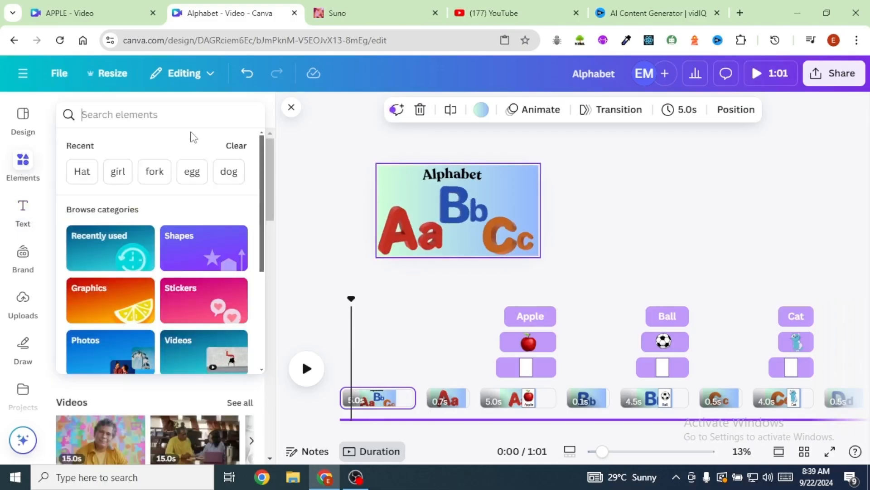
pyautogui.write('m')
pyautogui.click(117, 222)
pyautogui.click(104, 146)
pyautogui.click(155, 302)
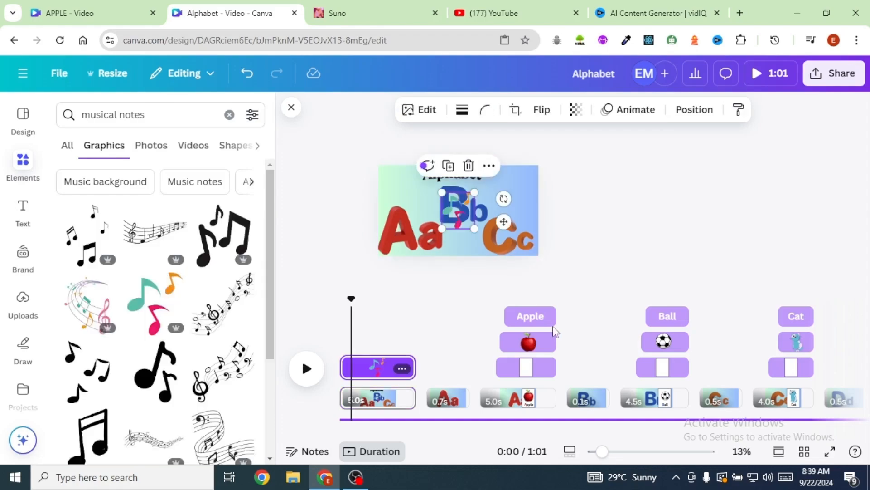
pyautogui.moveTo(467, 196); pyautogui.dragTo(504, 183)
pyautogui.moveTo(512, 175); pyautogui.dragTo(517, 187)
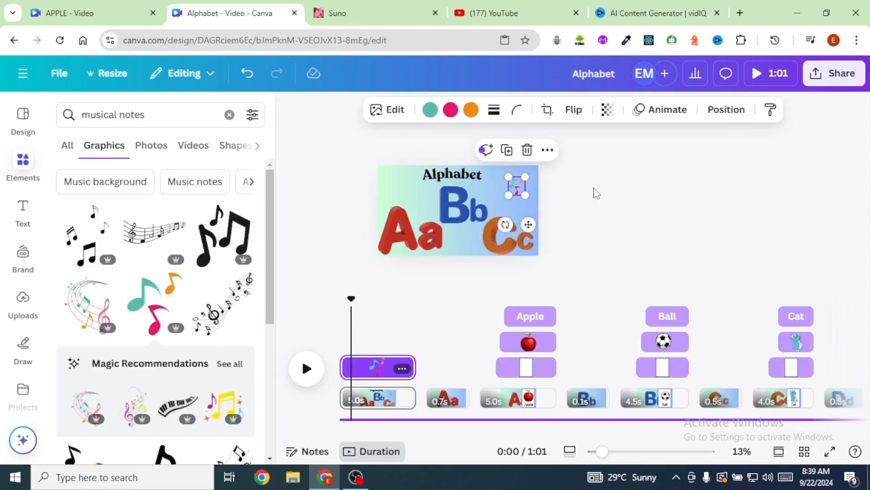
# - Add a swirling notes graphic between Aa and Cc and a yellow notes graphic above Aa on the title page
pyautogui.click(541, 212)
pyautogui.scroll(3, 452, 230)
pyautogui.click(406, 187)
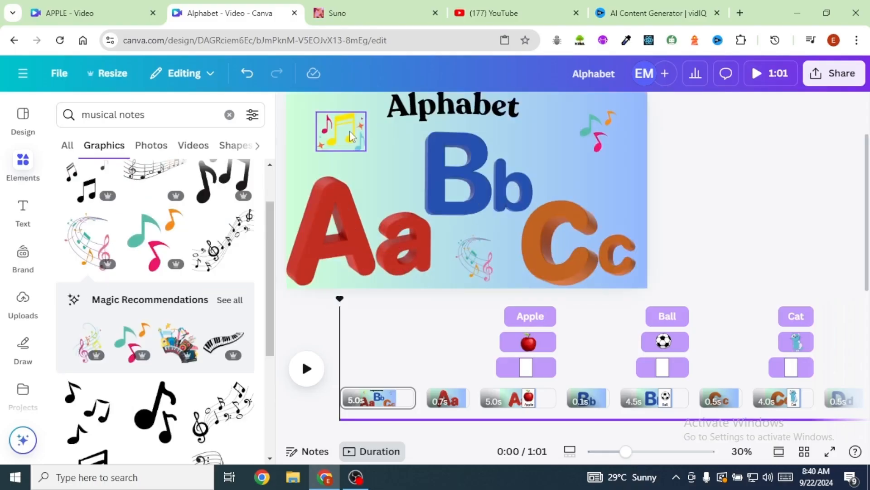
# - Apply the Rotate motion effect to the musical notes graphics on the title page
pyautogui.click(692, 116)
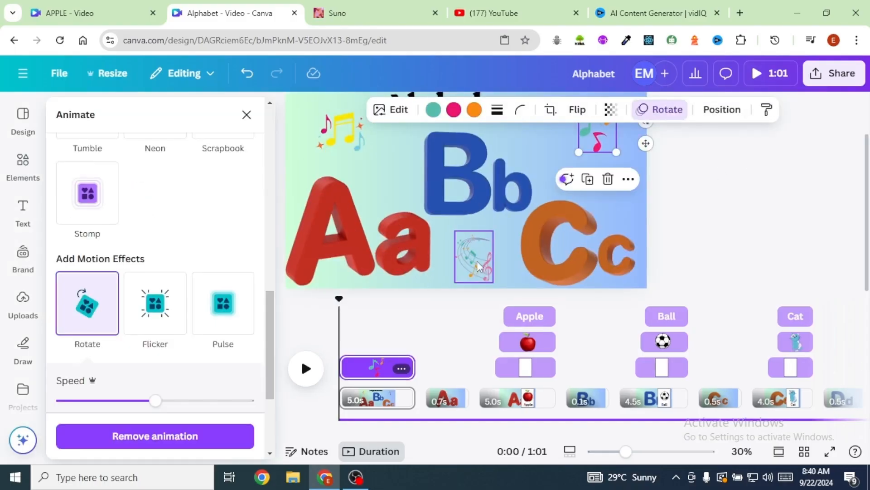
pyautogui.click(87, 317)
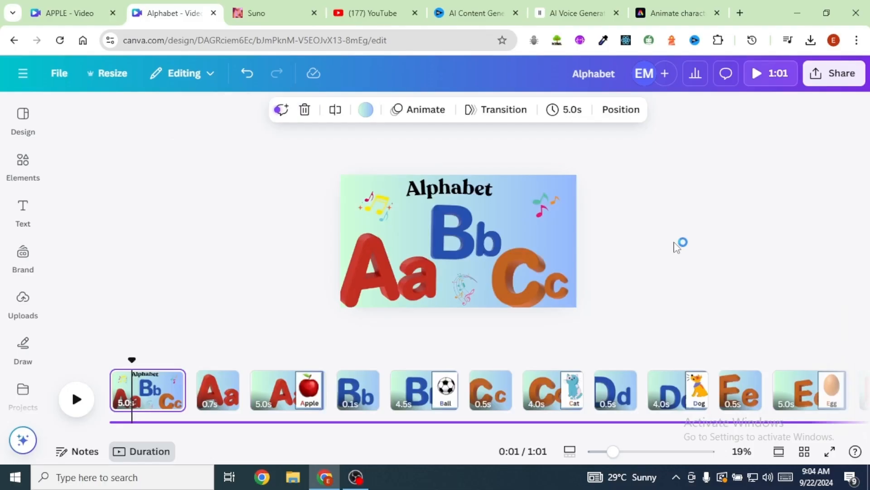
# - Open the design's sharing options
pyautogui.click(839, 76)
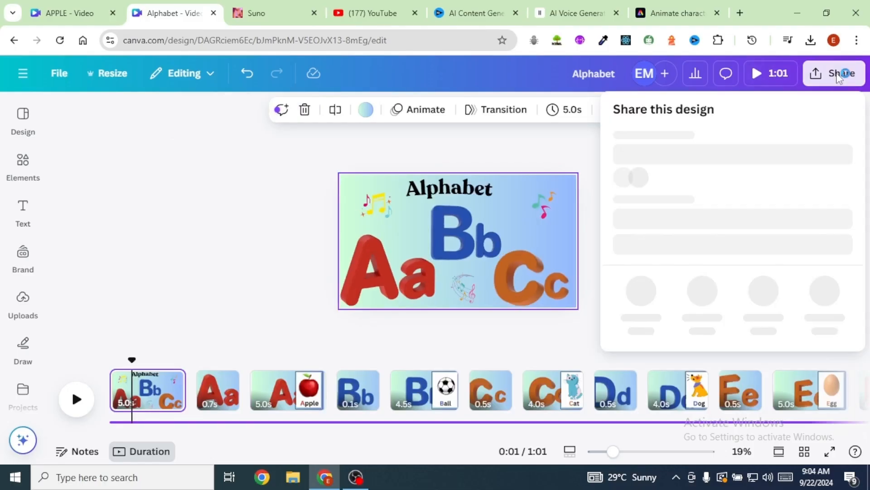